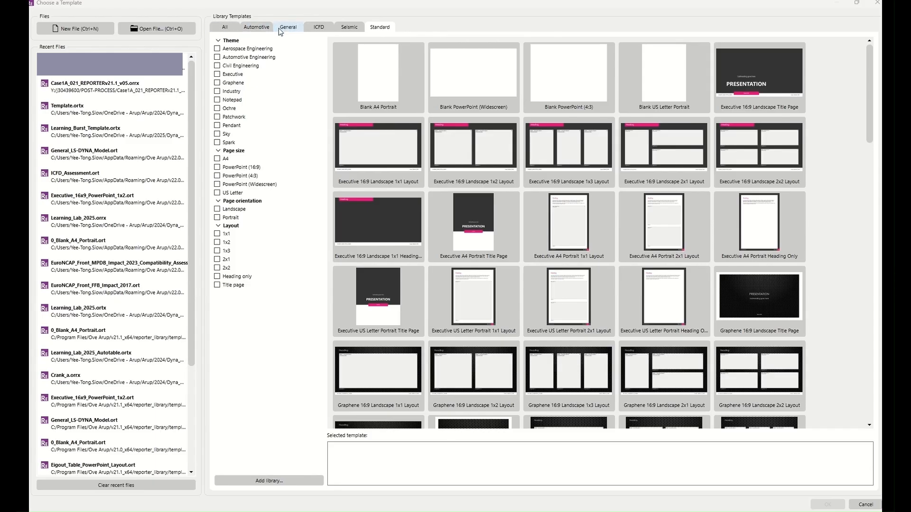
Browse the complete template library and its Automotive and General categories
click(226, 27)
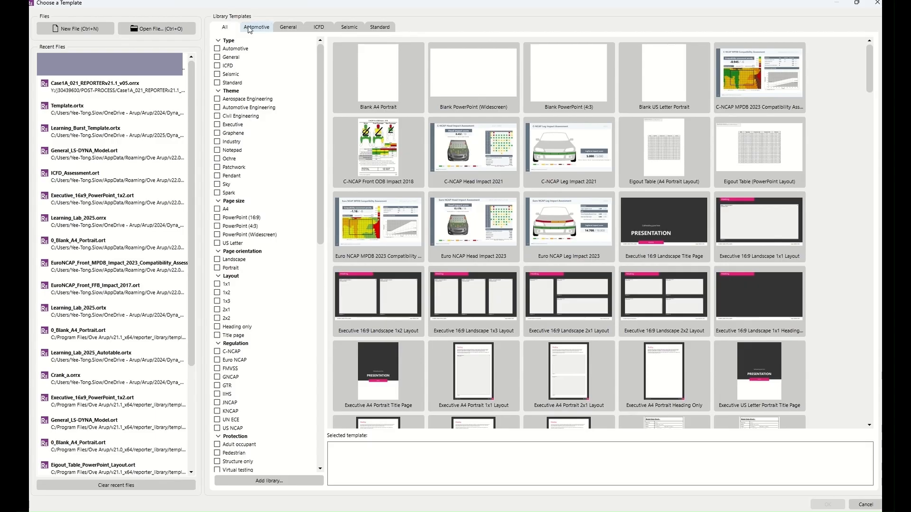
click(250, 29)
click(286, 28)
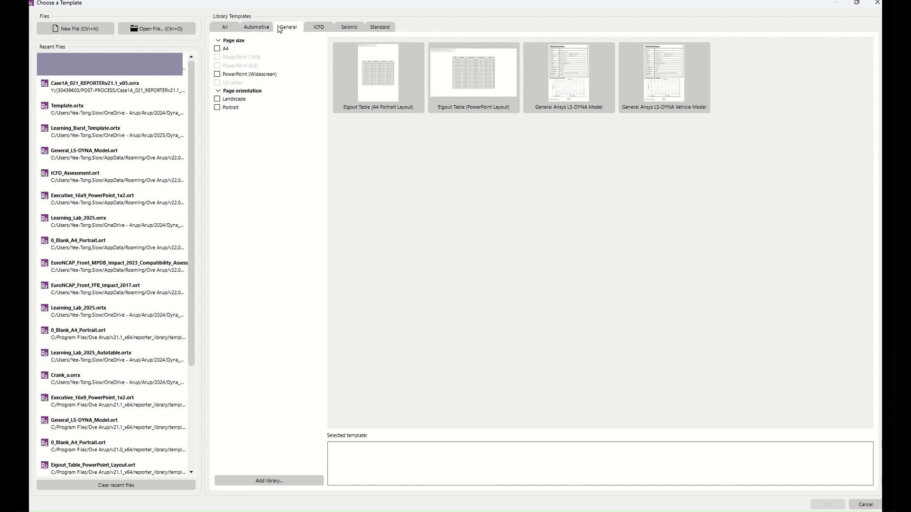
Filter the Standard templates by Executive theme, PowerPoint (16:9) size and 1x2 layout, and open the Executive 16:9 Landscape 1x2 Layout template
click(383, 28)
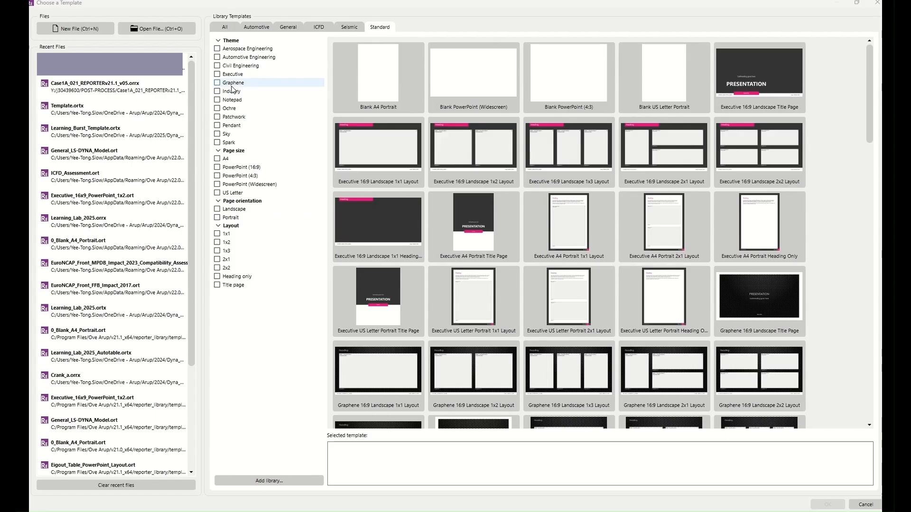
click(221, 75)
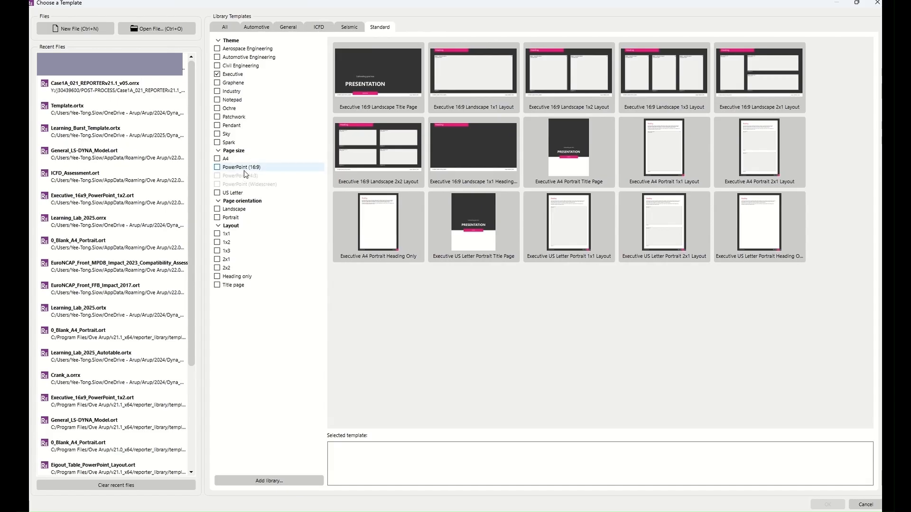
click(231, 168)
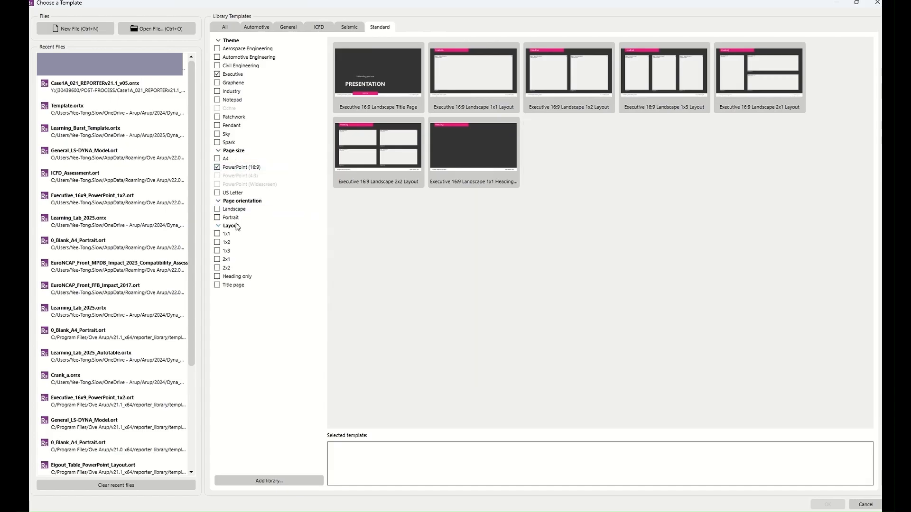
click(218, 242)
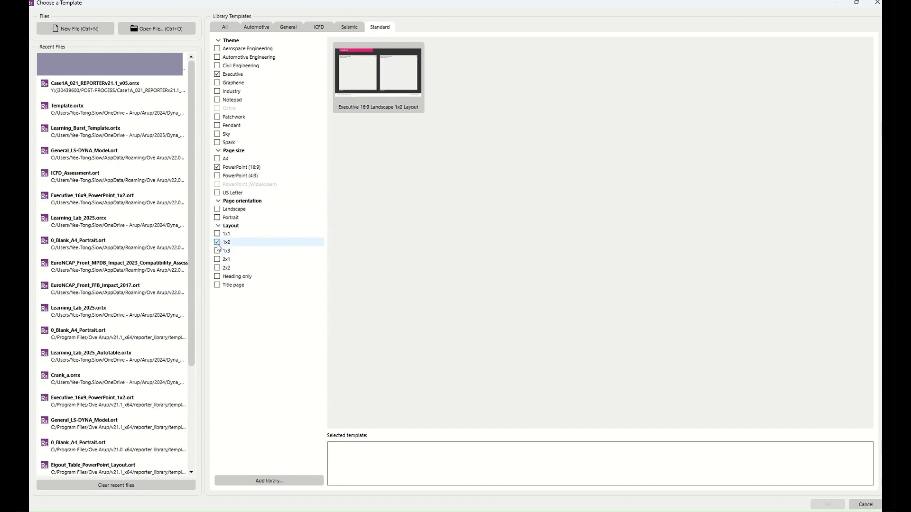
click(380, 79)
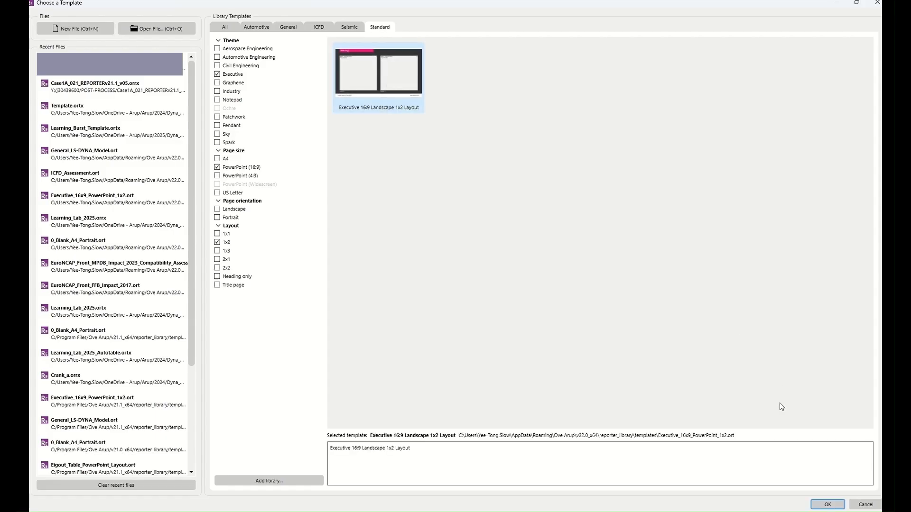
click(826, 504)
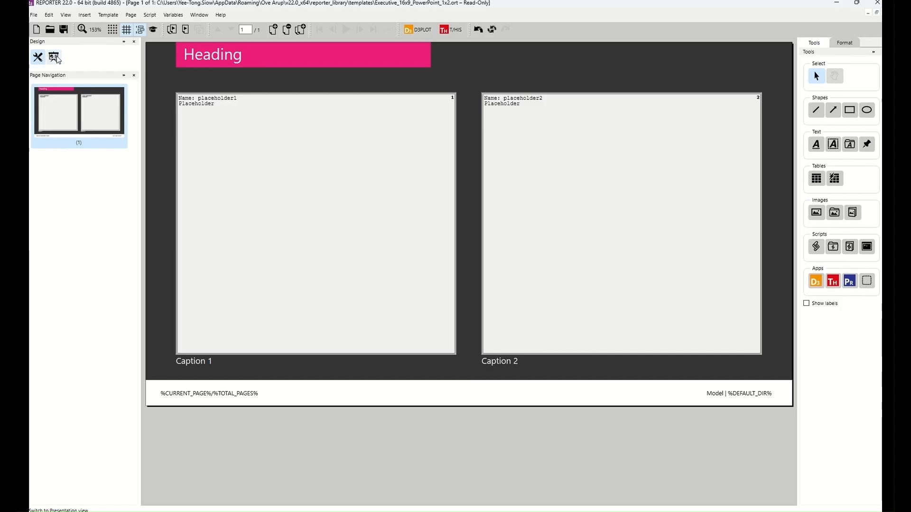
Preview the page in Presentation view and return to Design view, comparing the placeholders and footer variables
click(55, 57)
click(42, 57)
click(54, 58)
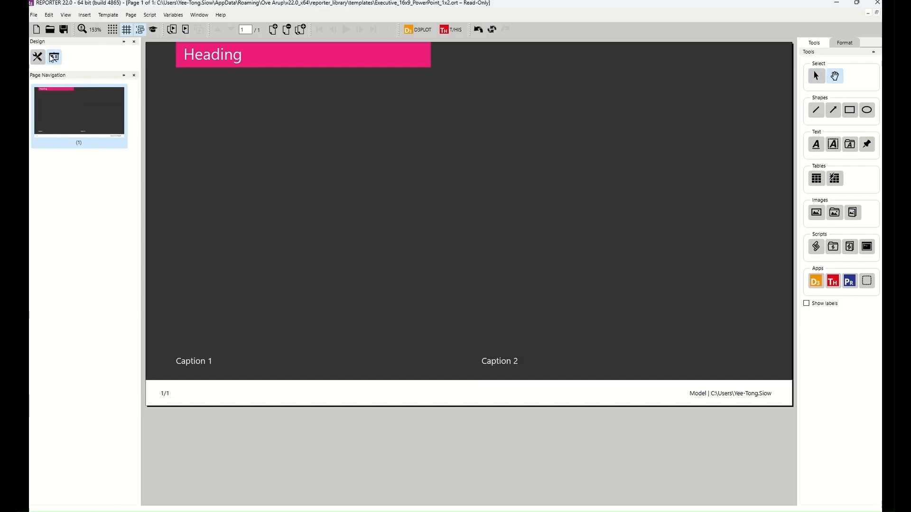
click(38, 57)
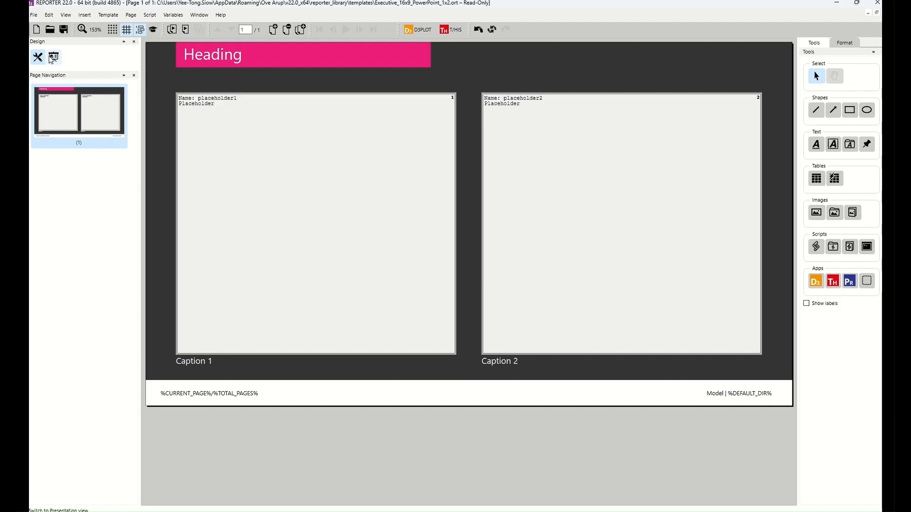
click(54, 58)
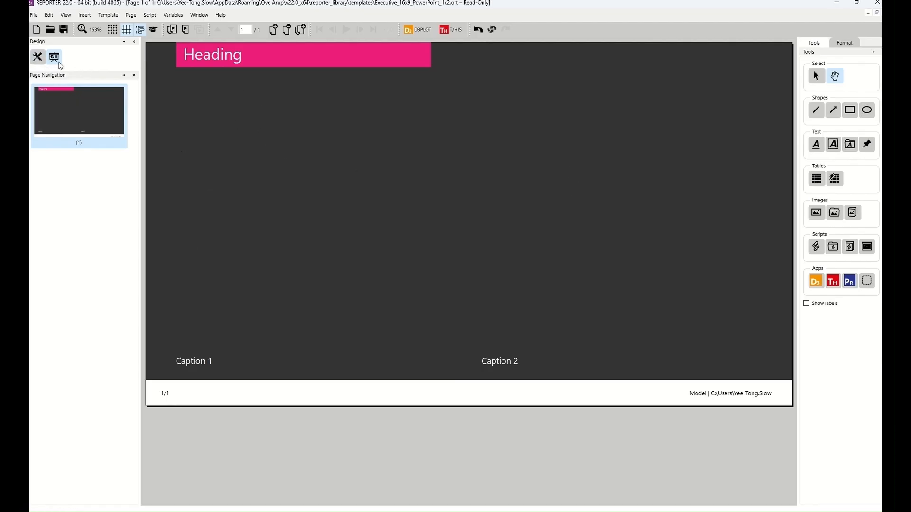
click(39, 60)
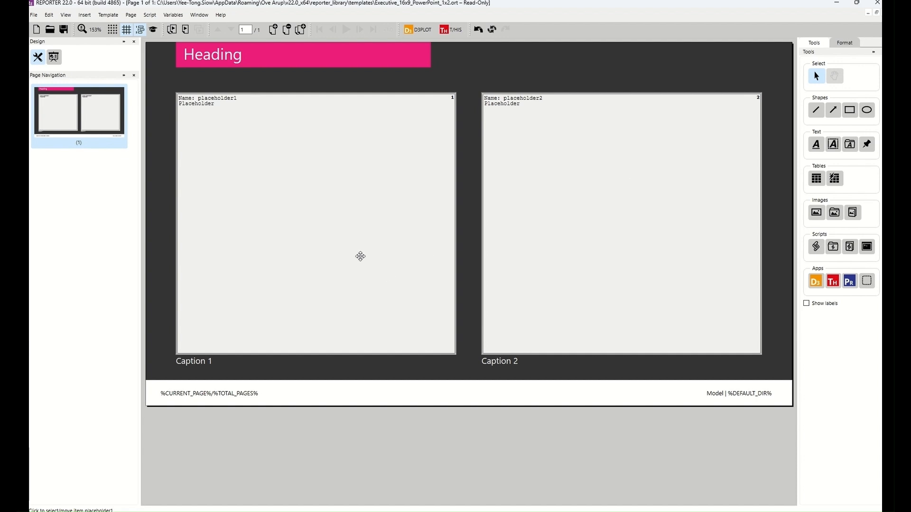
Select placeholder1 on the page, open the template's variables for editing and look over DEFAULT_DIR and DEFAULT_JOB
click(367, 342)
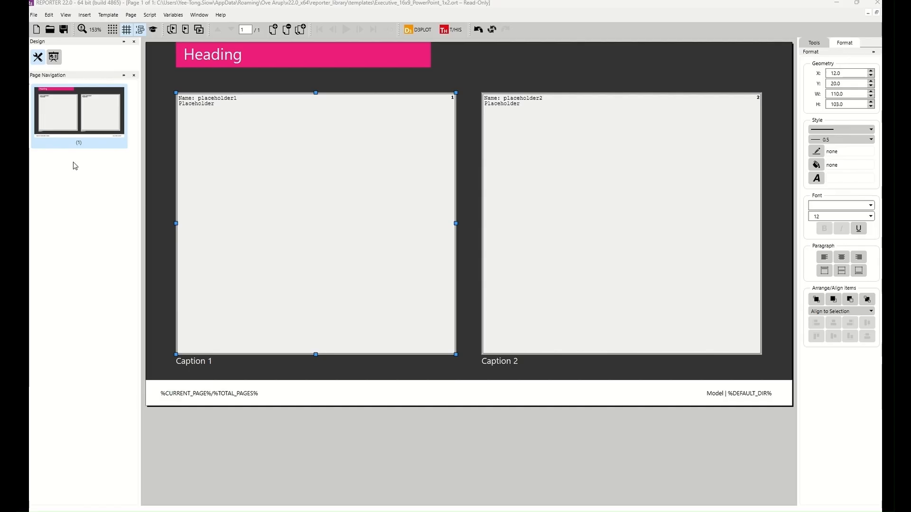
click(172, 15)
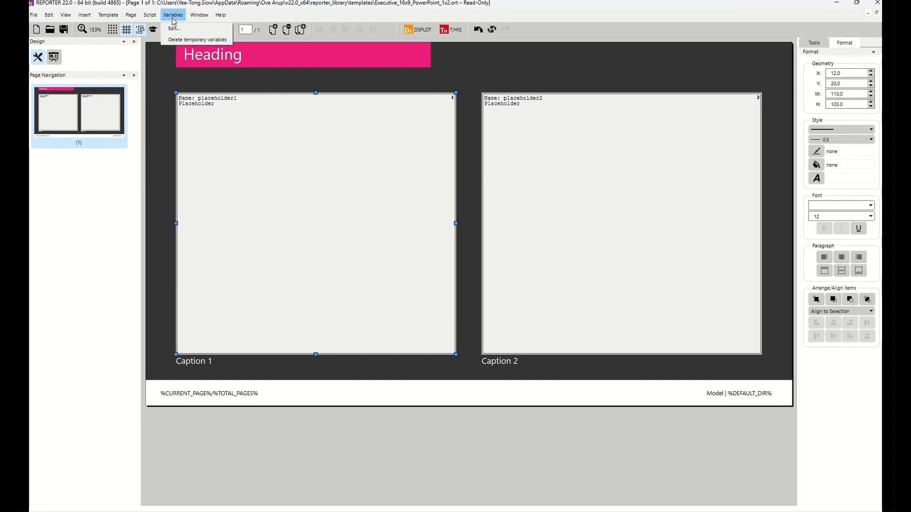
click(184, 27)
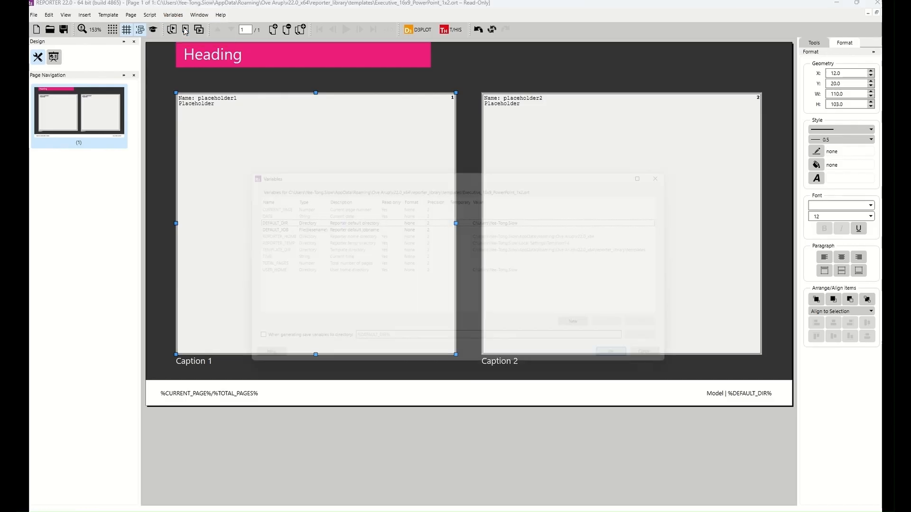
drag(333, 169, 325, 103)
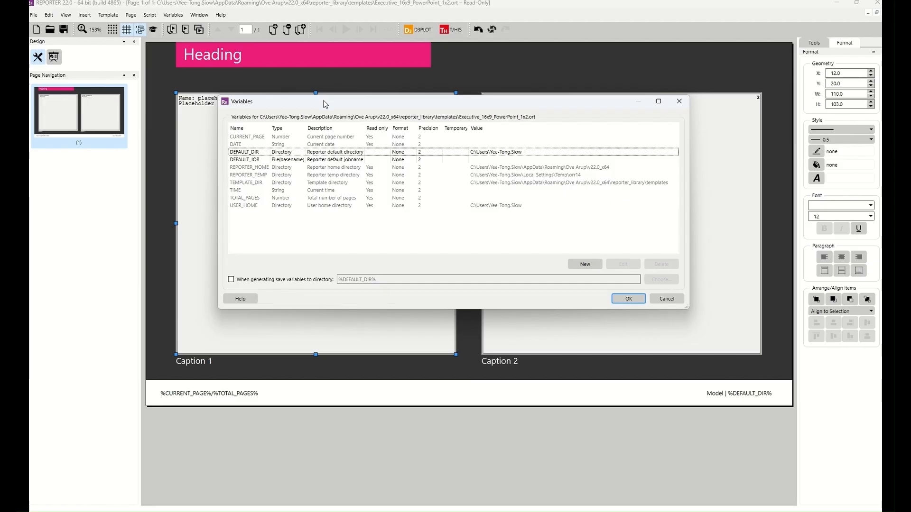
click(359, 152)
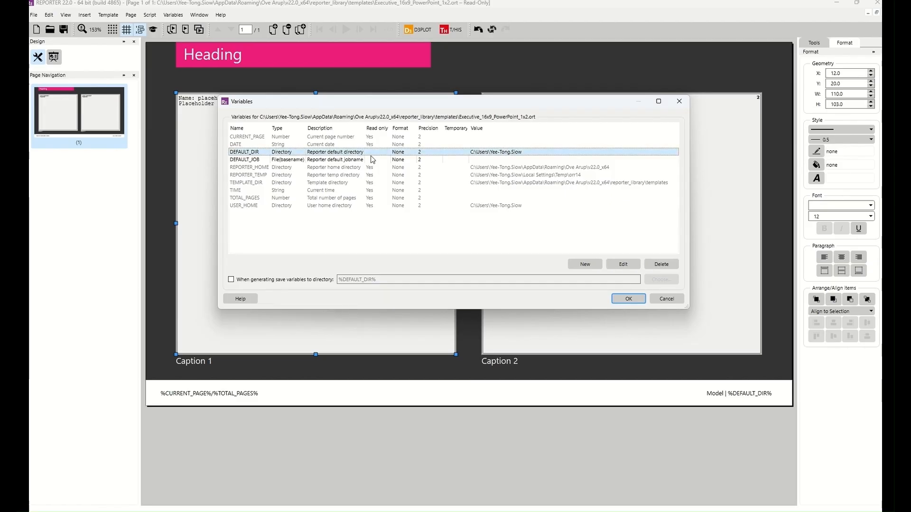
click(384, 162)
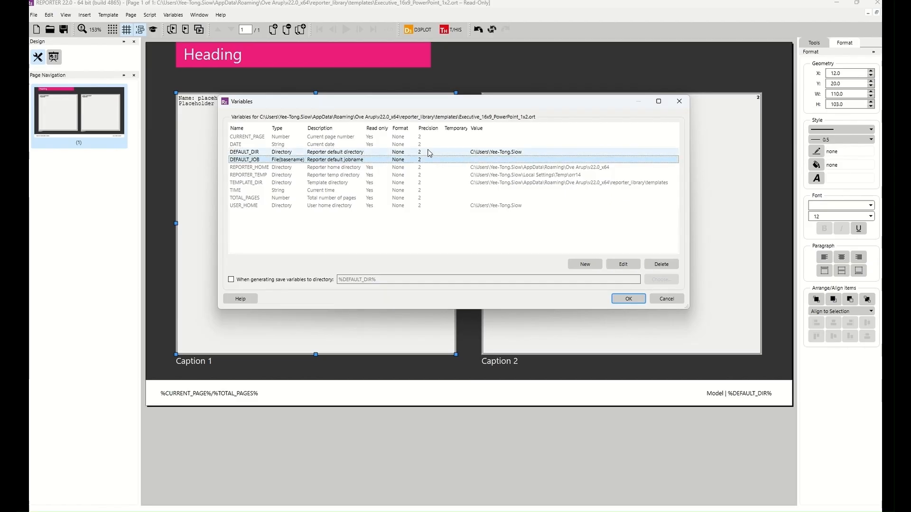
Set the DEFAULT_DIR variable to the Crank_Design_A folder inside REPORTER_Crank_Workshop
click(461, 153)
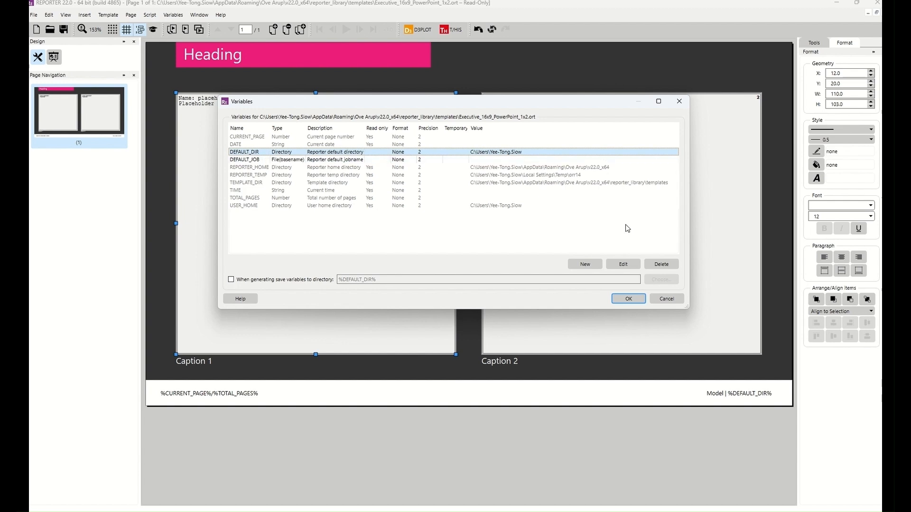
click(623, 265)
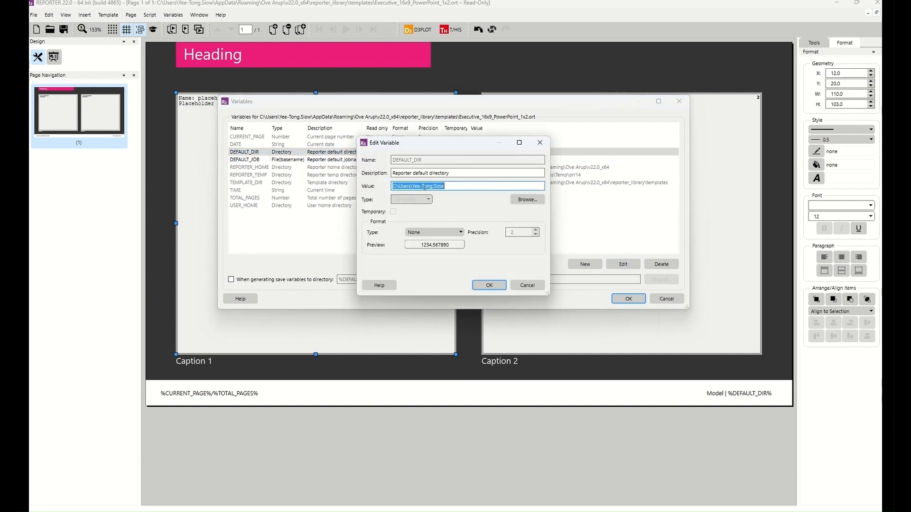
click(524, 199)
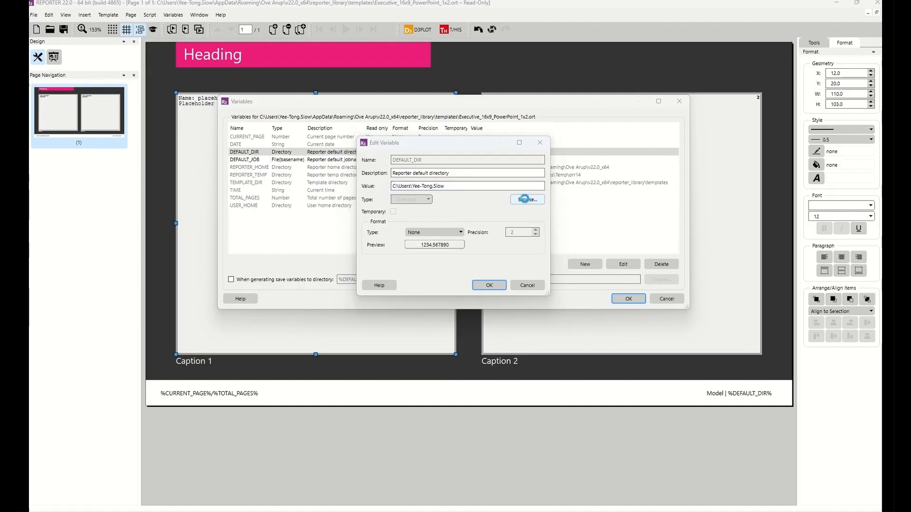
click(491, 174)
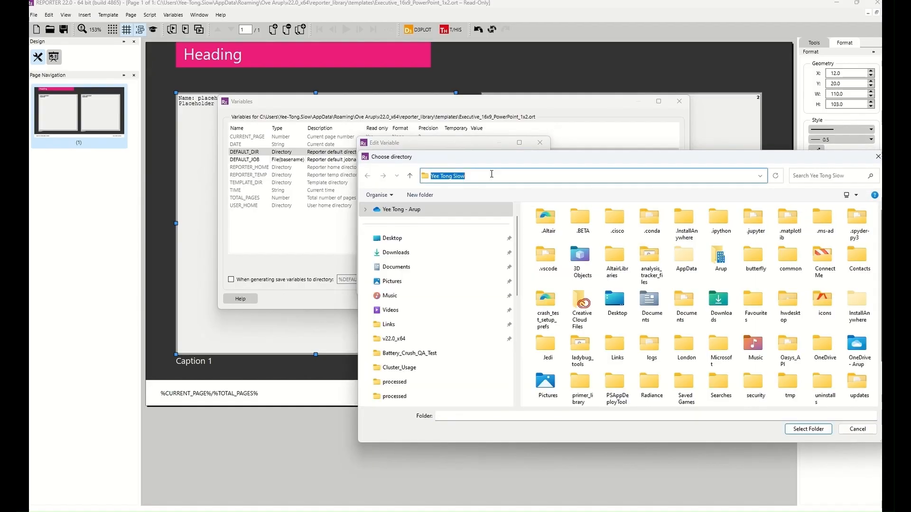
text(C:\Users\Yee-Tong.Siow\OneDrive - Arup\2025\Oasys_REPORTER_Webinar\Workshop\Crank_Workshop\REPORTER_Crank_Workshop\Crank_Design_A)
key(Return)
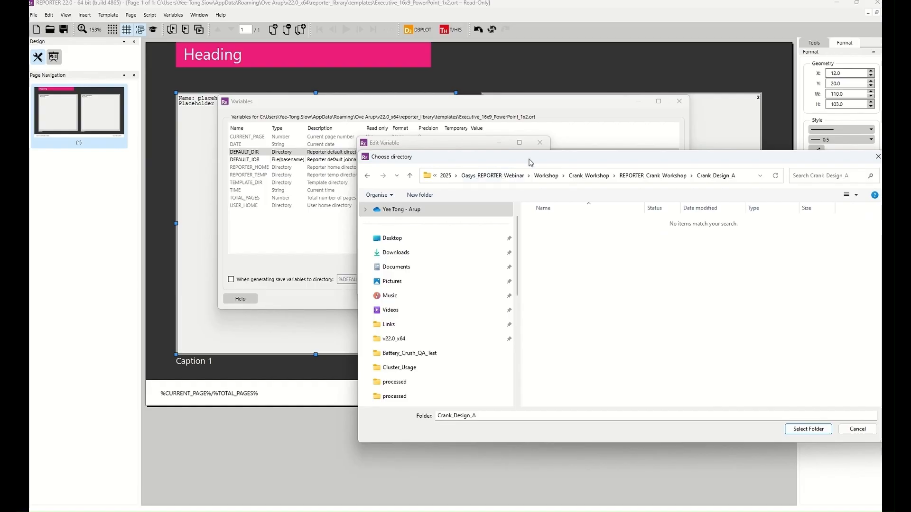
drag(530, 163, 295, 137)
click(439, 151)
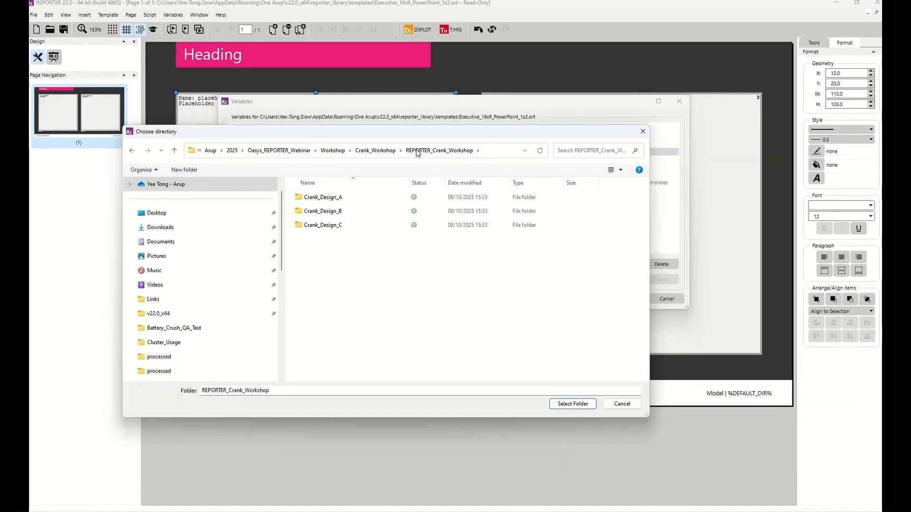
click(334, 199)
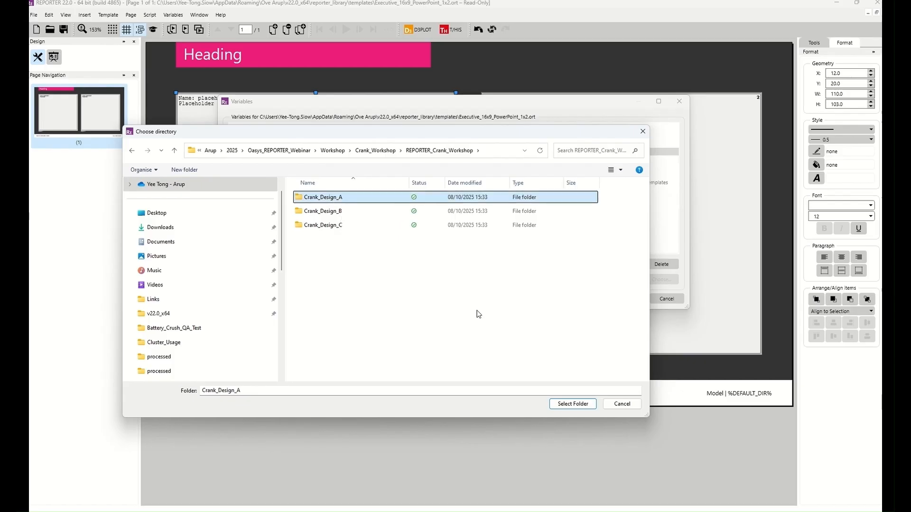
click(566, 404)
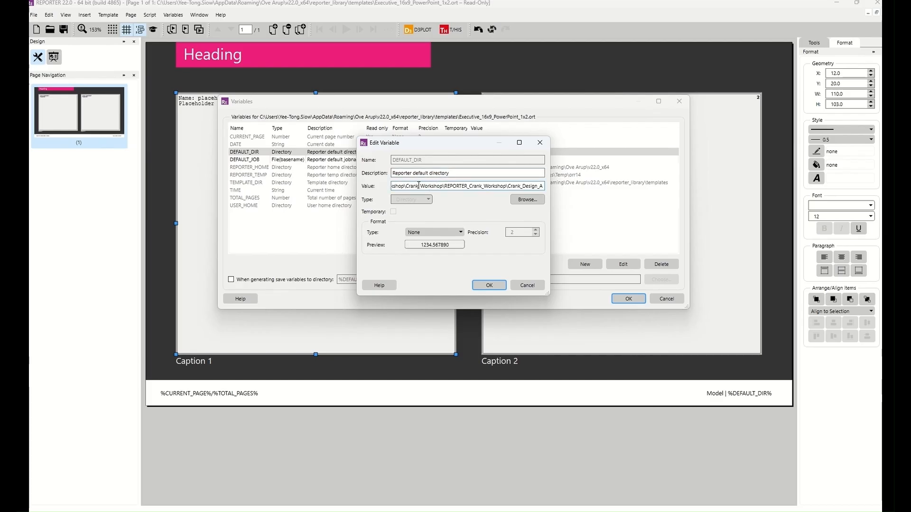
click(483, 285)
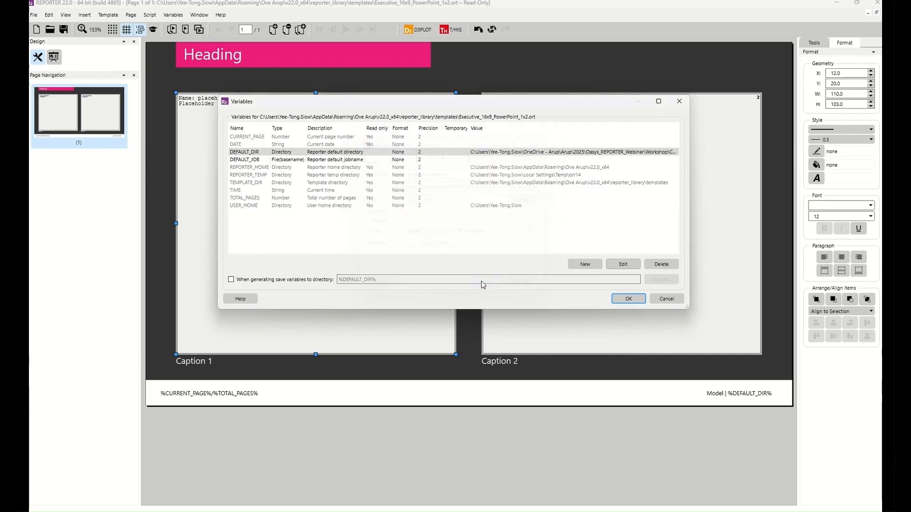
Set the DEFAULT_JOB variable to crank_design_a by choosing crank_design_a.ptf as its base file, and accept the variable changes
click(487, 163)
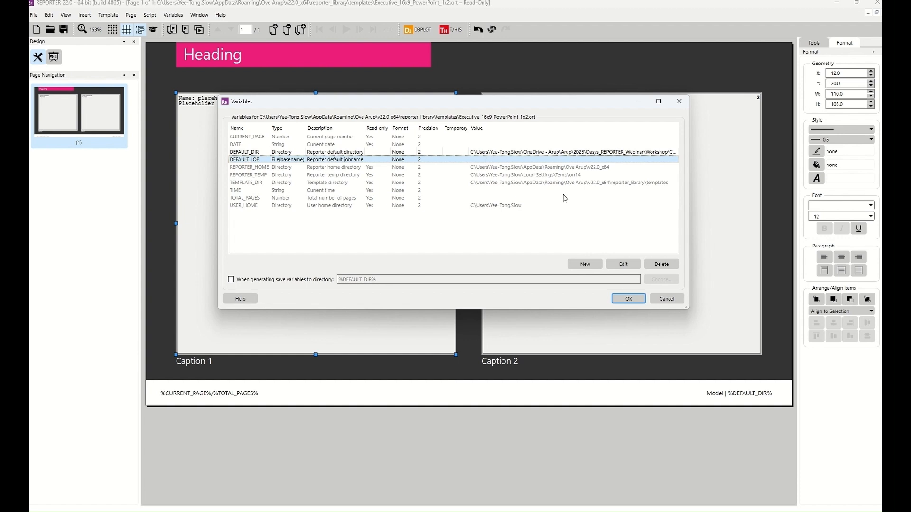
click(613, 265)
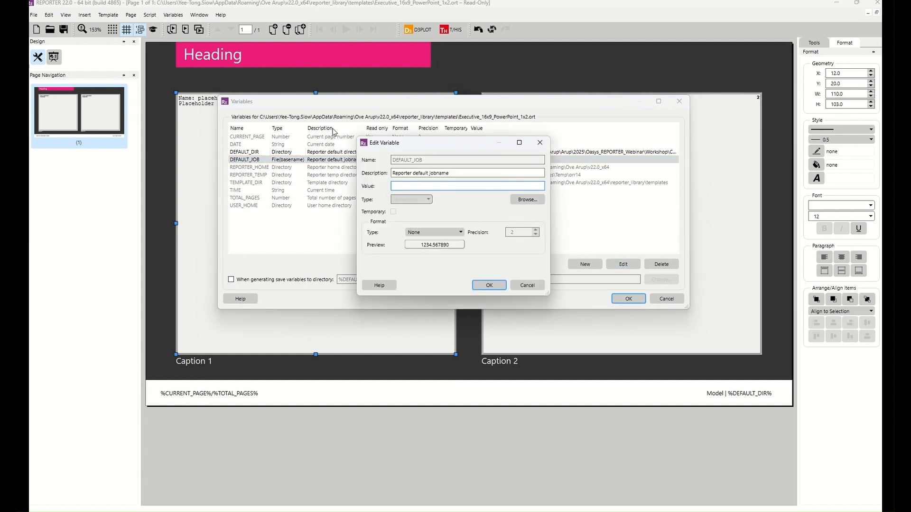
click(522, 200)
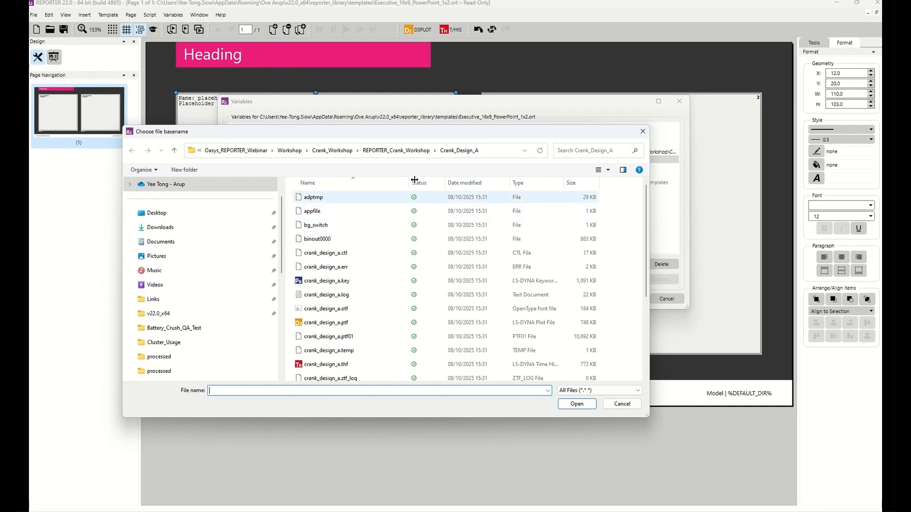
click(347, 324)
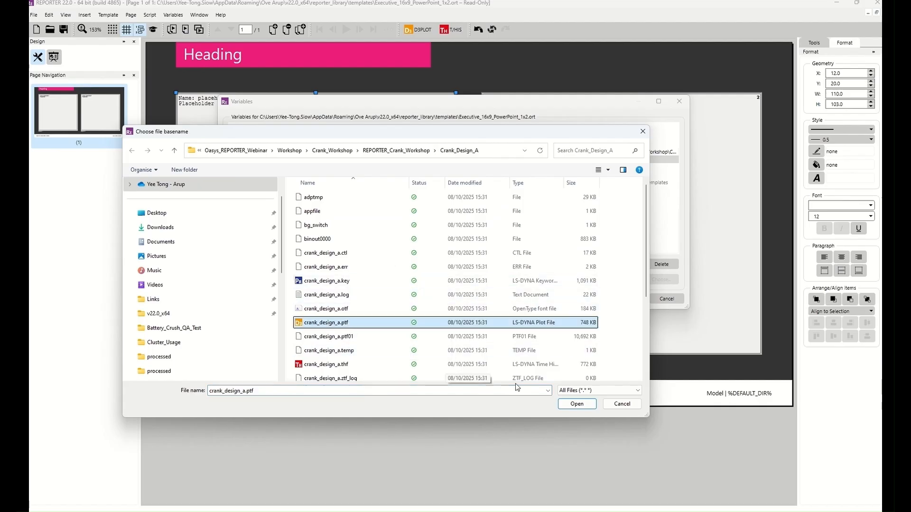
click(564, 404)
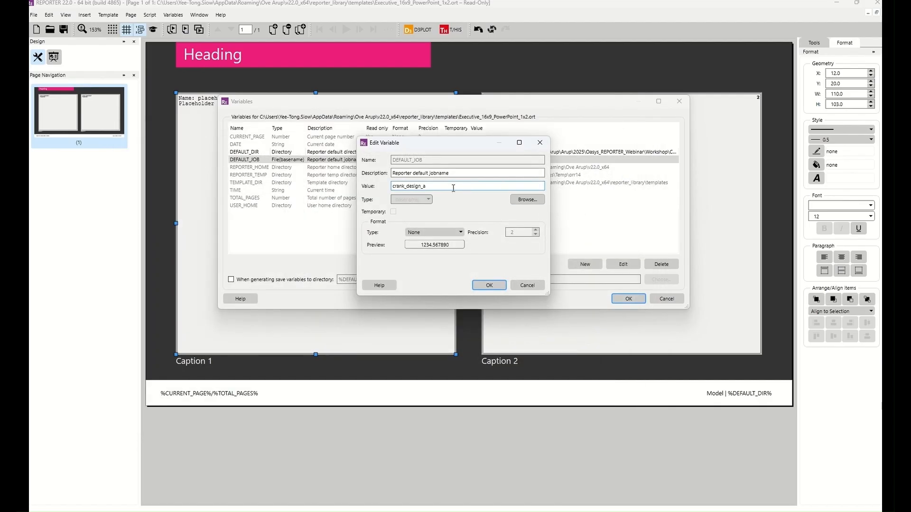
click(489, 285)
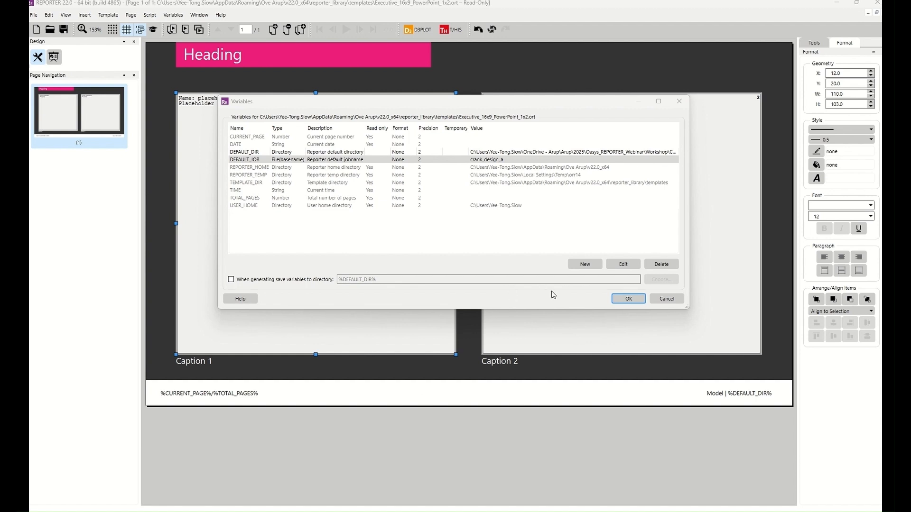
click(630, 299)
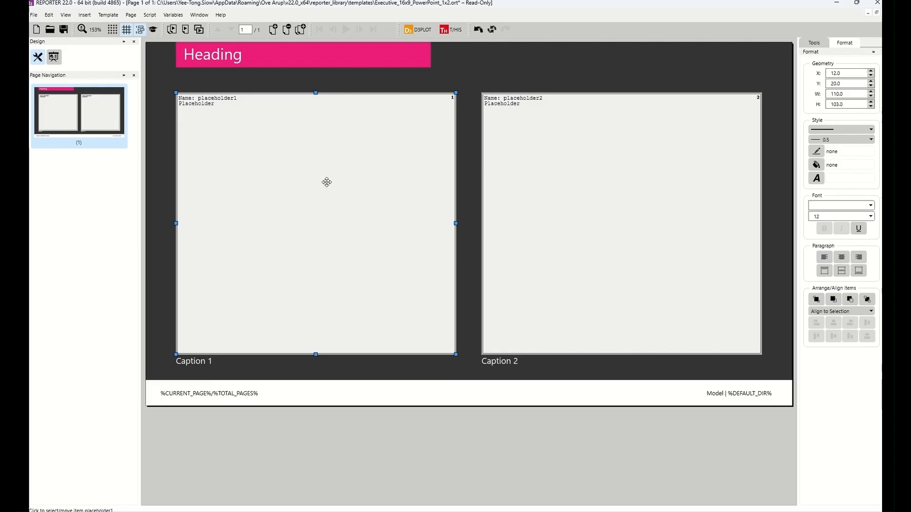
Convert placeholder1 into a D3PLOT object through its properties and accept the conversion
right_click(252, 135)
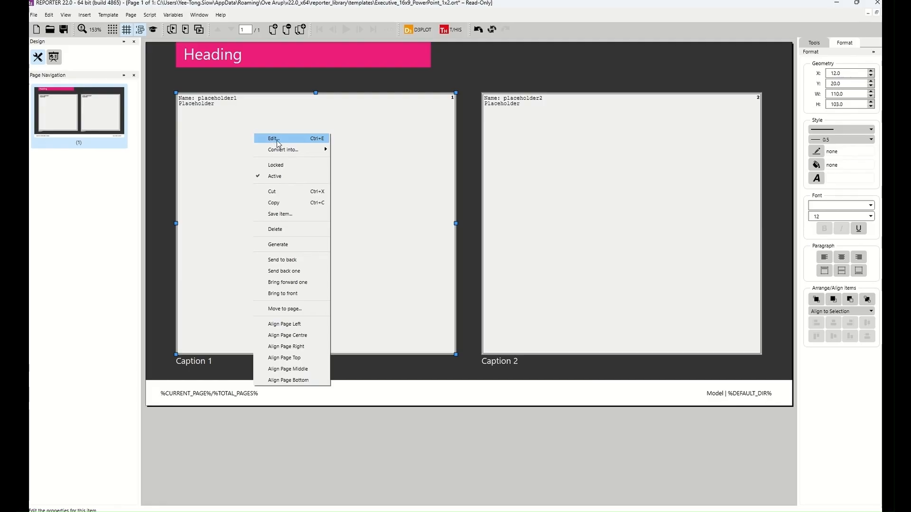
click(274, 138)
drag(218, 84, 280, 145)
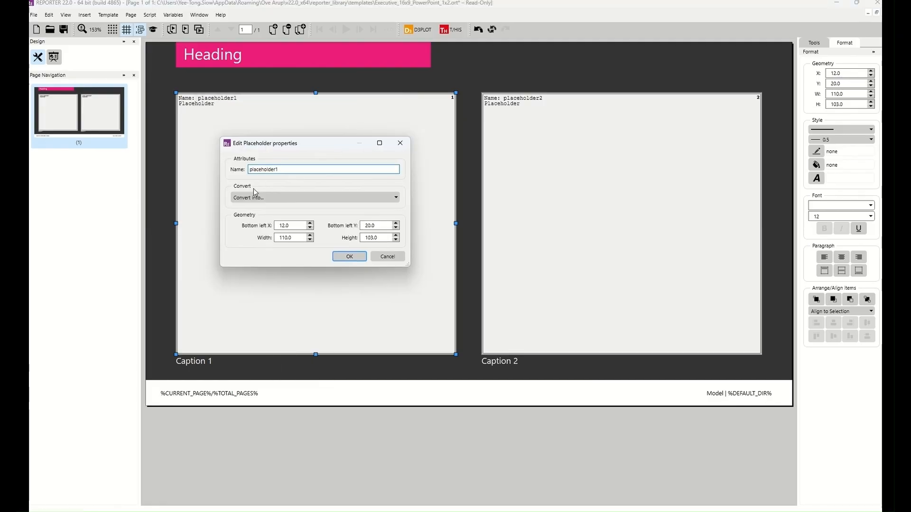
click(268, 199)
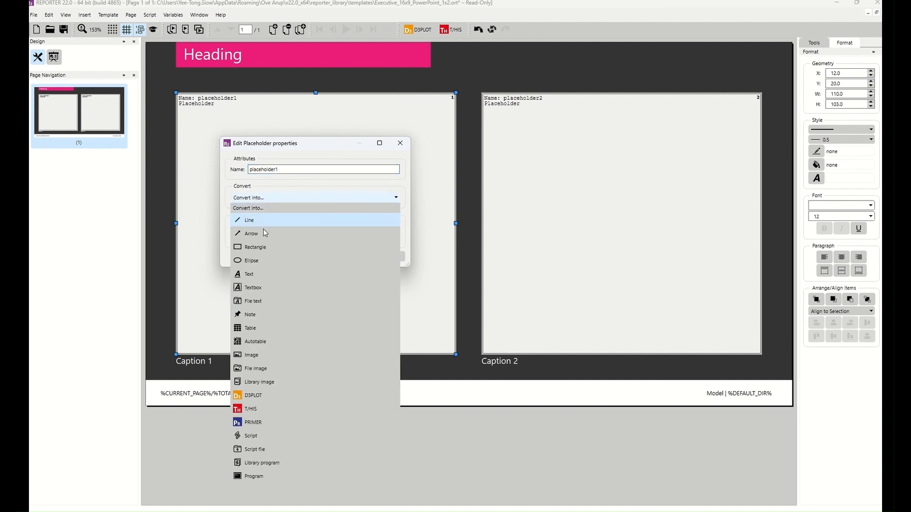
click(260, 395)
click(342, 256)
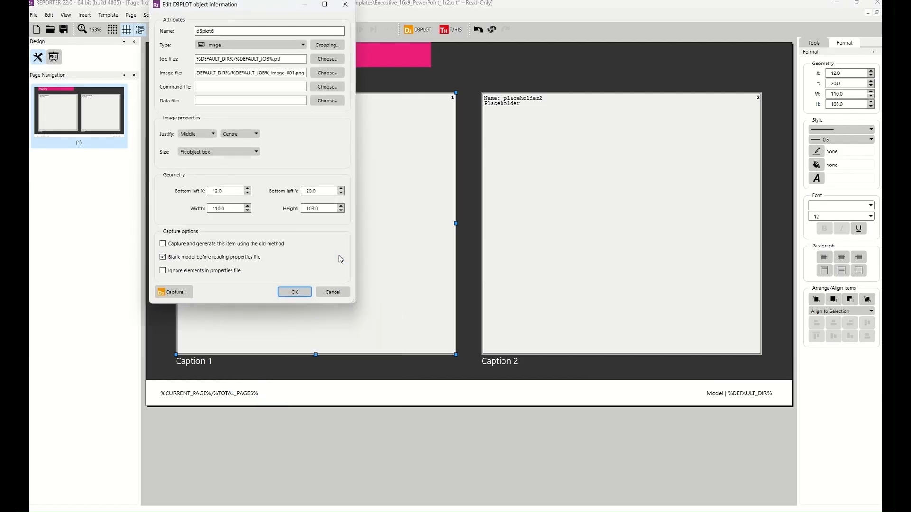
drag(242, 6, 283, 82)
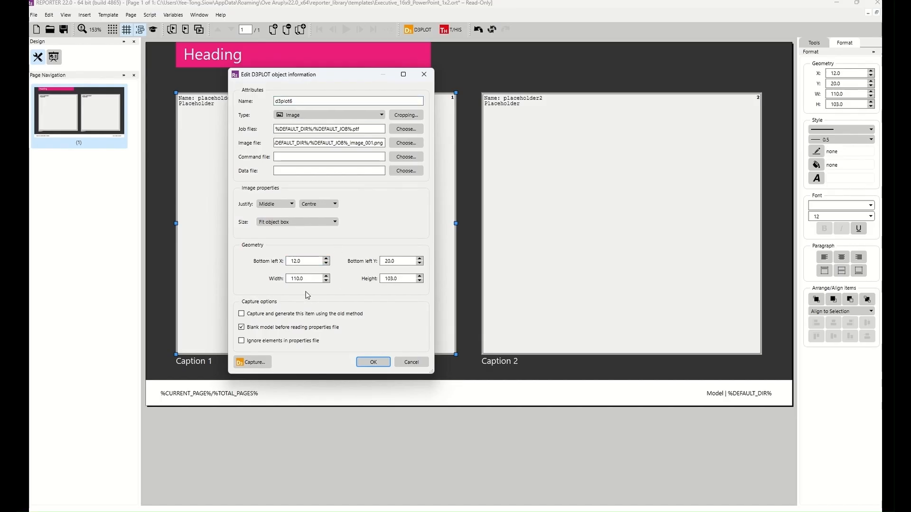
Name the D3PLOT object "Von Mises Stress Max Image" and choose Image as its type
click(298, 101)
drag(292, 101, 273, 103)
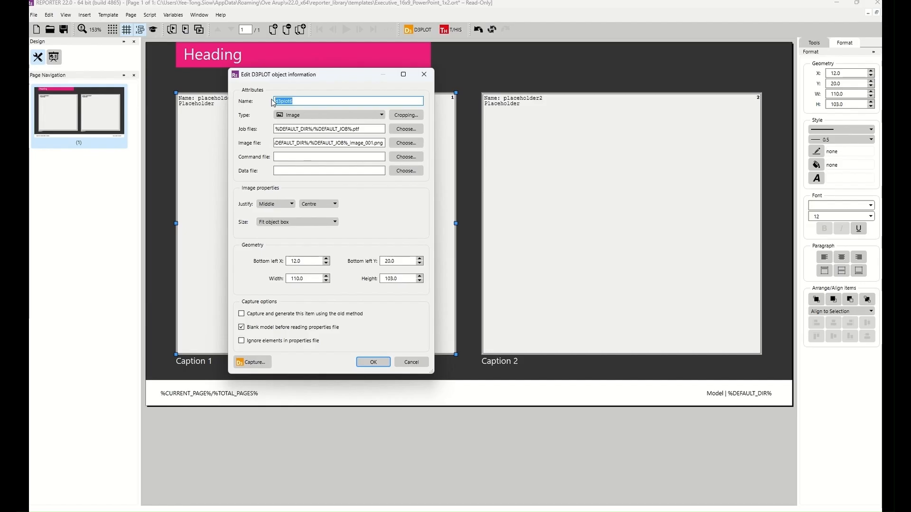
text(Von Mises Stress Max Image)
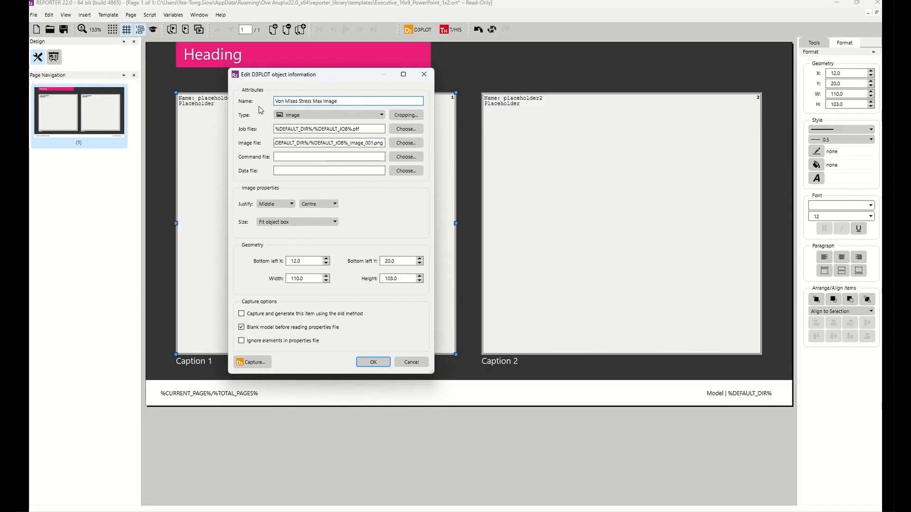
click(290, 119)
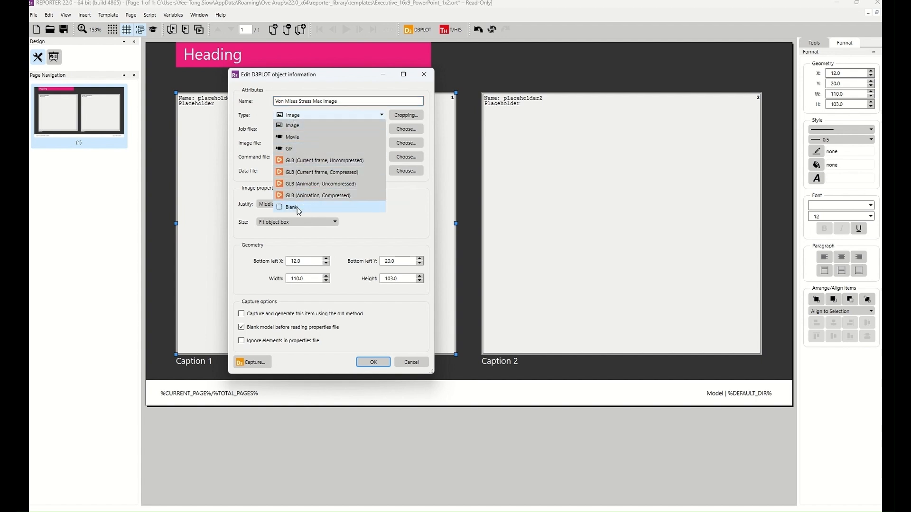
click(321, 128)
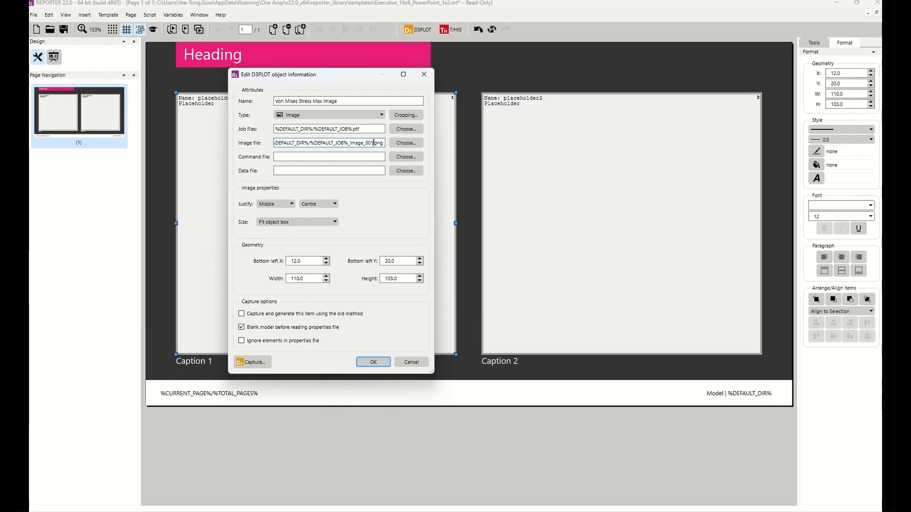
Set the object's image file to %DEFAULT_DIR%/%DEFAULT_JOB%_Von_Mises_Max.png
key(BackSpace)
key(BackSpace)
key(BackSpace)
key(BackSpace)
key(BackSpace)
key(BackSpace)
key(BackSpace)
key(BackSpace)
key(BackSpace)
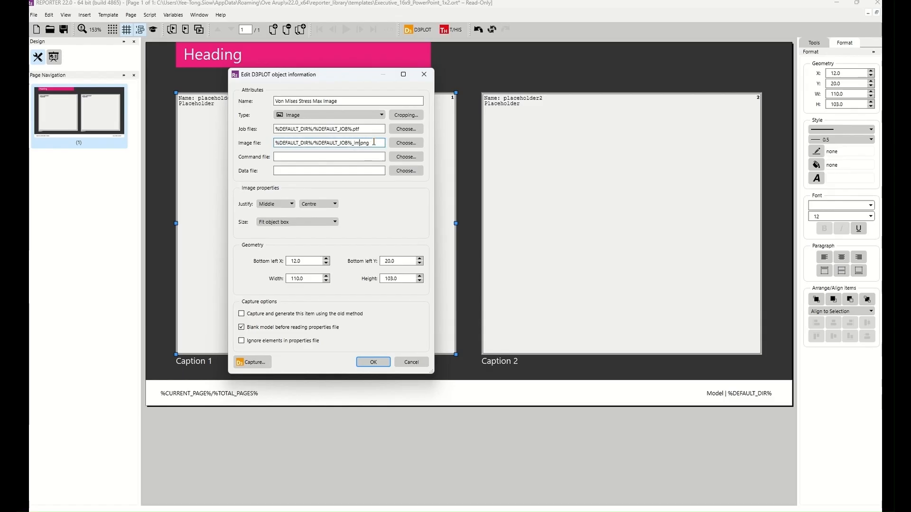
text(Von_Mises_Max)
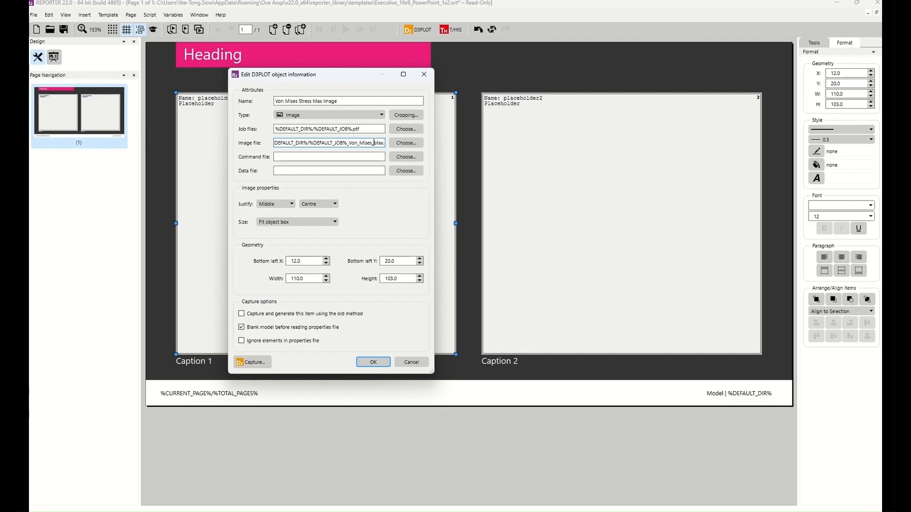
drag(374, 143, 387, 143)
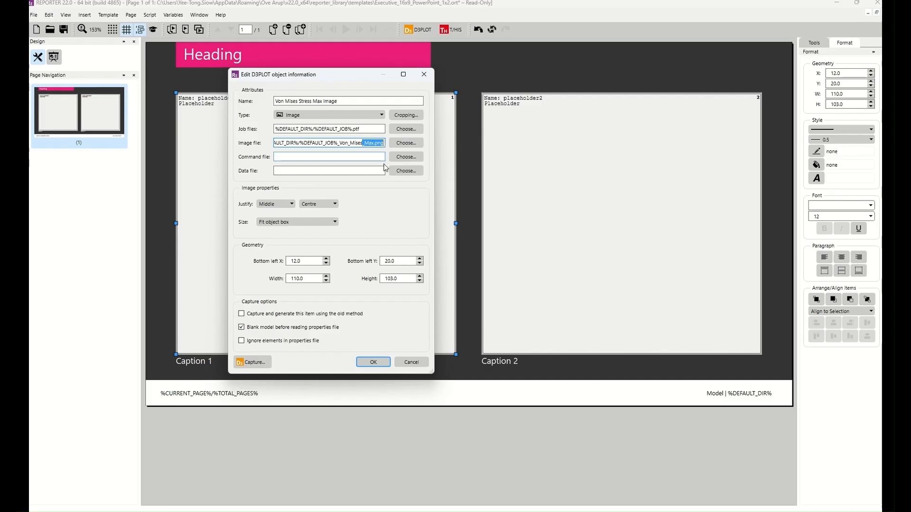
click(288, 141)
Start the object's capture in D3PLOT and lay the crank horizontally in the view at the last analysis state
click(254, 362)
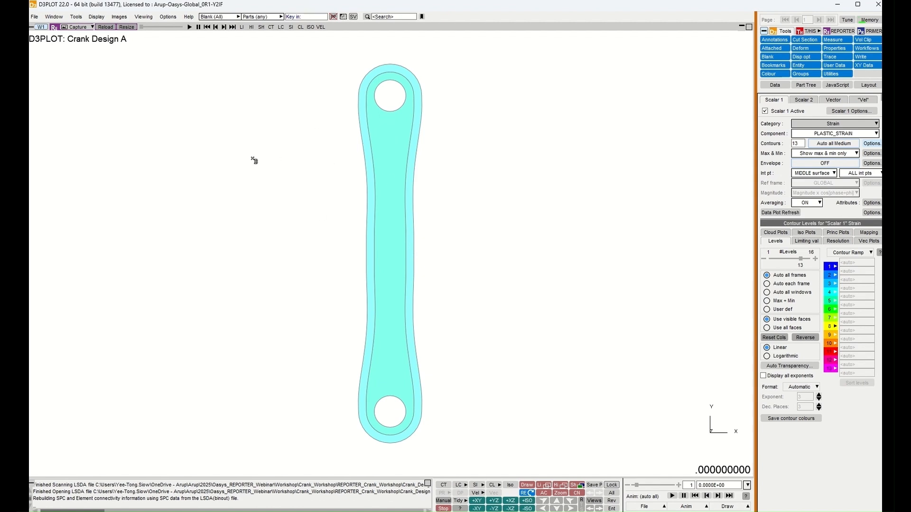
drag(113, 57, 476, 132)
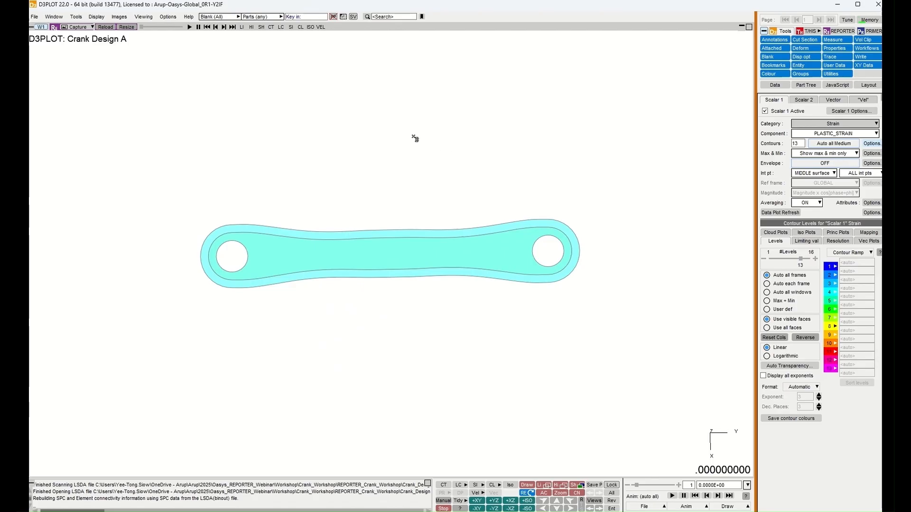
scroll(368, 134, up, 3)
drag(358, 105, 356, 86)
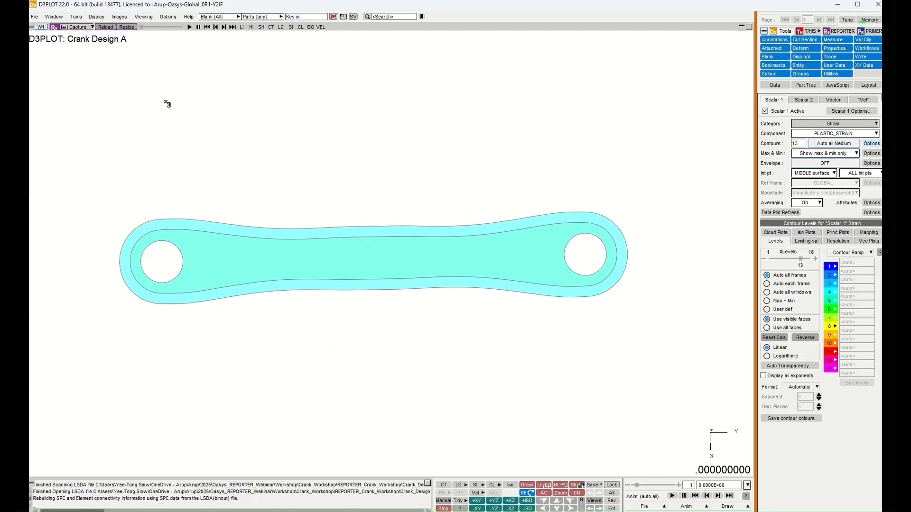
drag(138, 88, 152, 87)
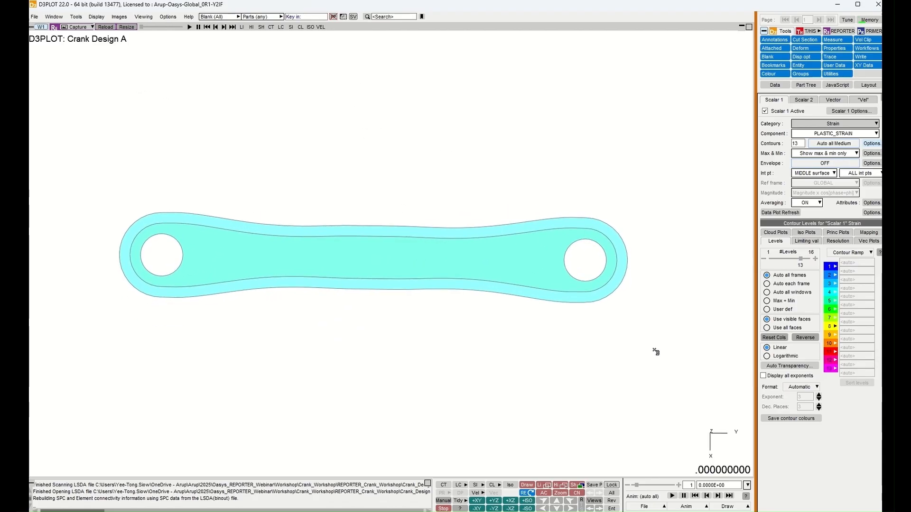
click(729, 497)
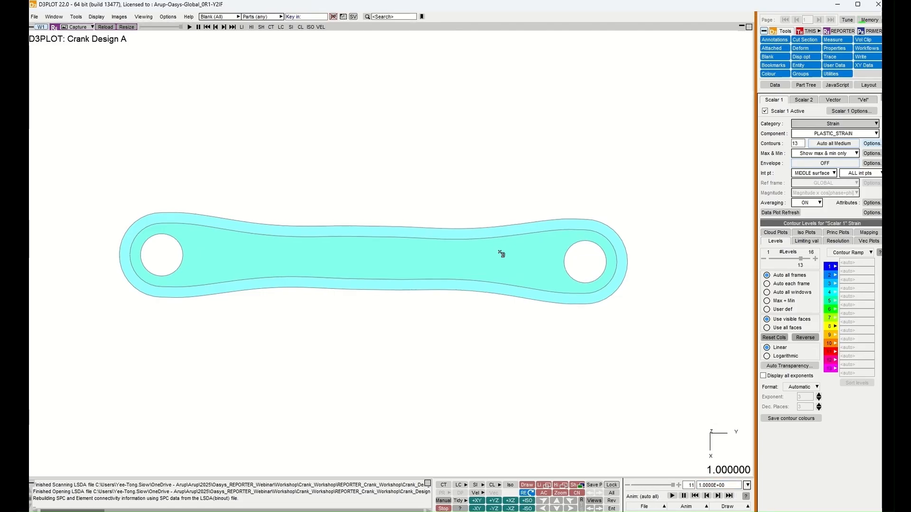
drag(500, 254, 500, 238)
scroll(500, 238, up, 1)
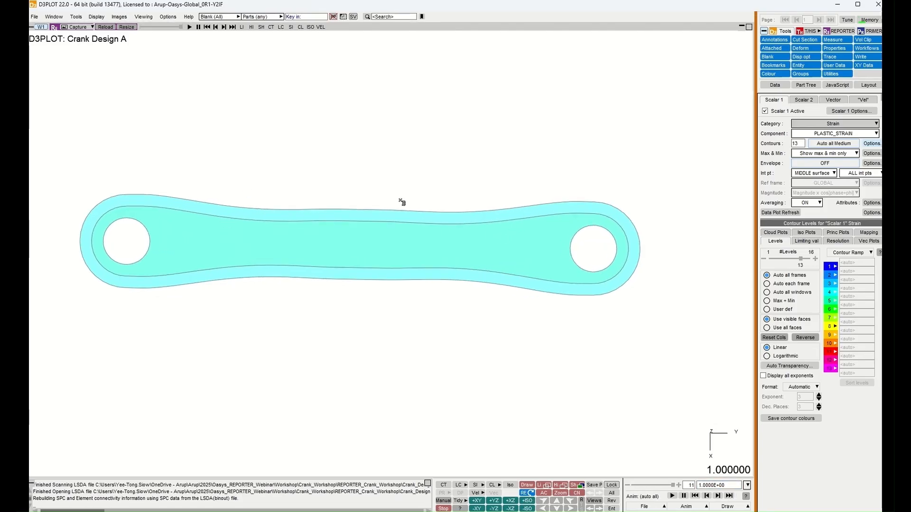
Plot VON_MISES_STRESS on the crank as an SI contour plot, using MAX all int pts for the integration points
click(808, 177)
click(812, 124)
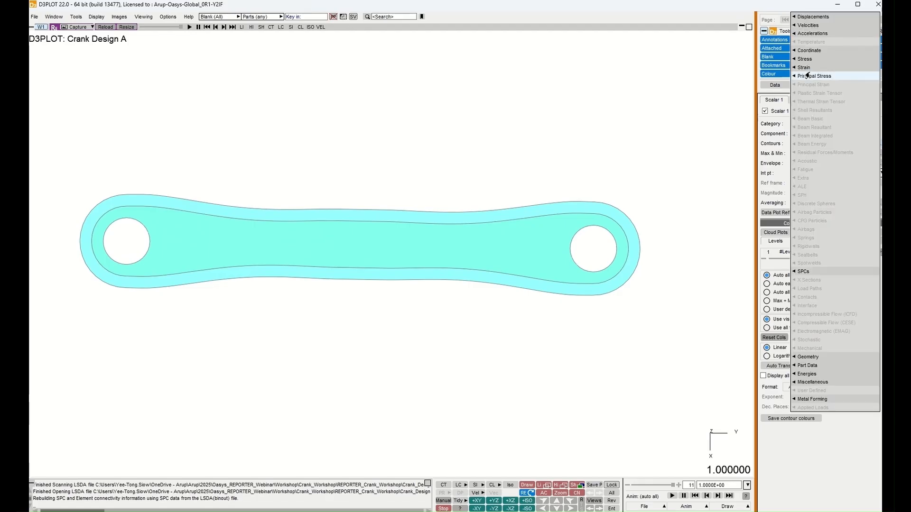
mouse_move(805, 58)
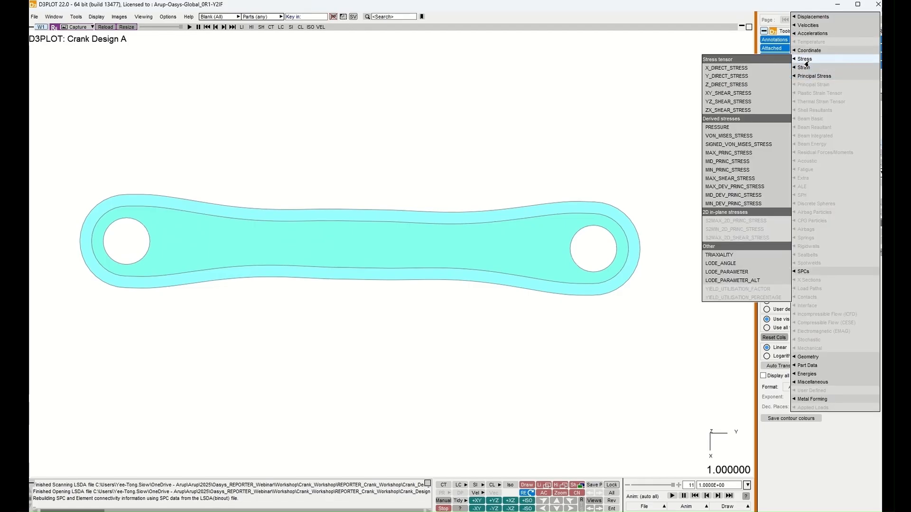
click(731, 136)
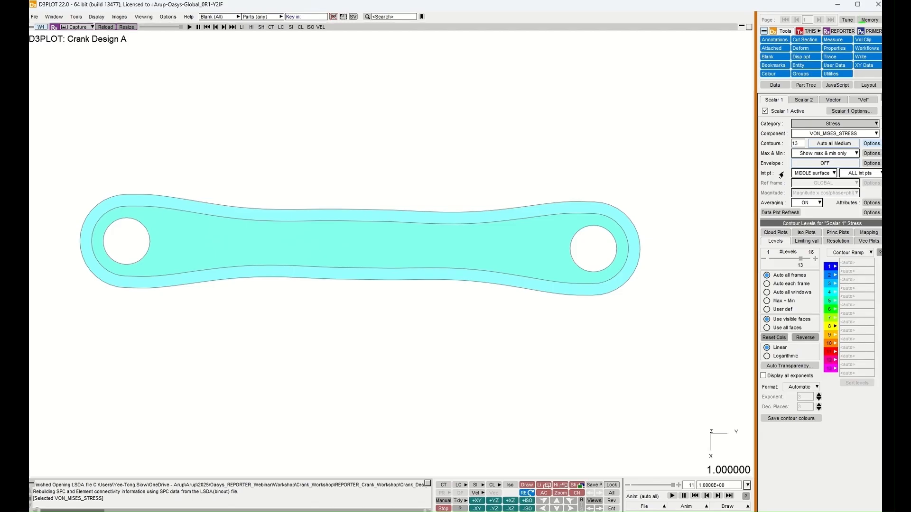
click(809, 174)
click(814, 216)
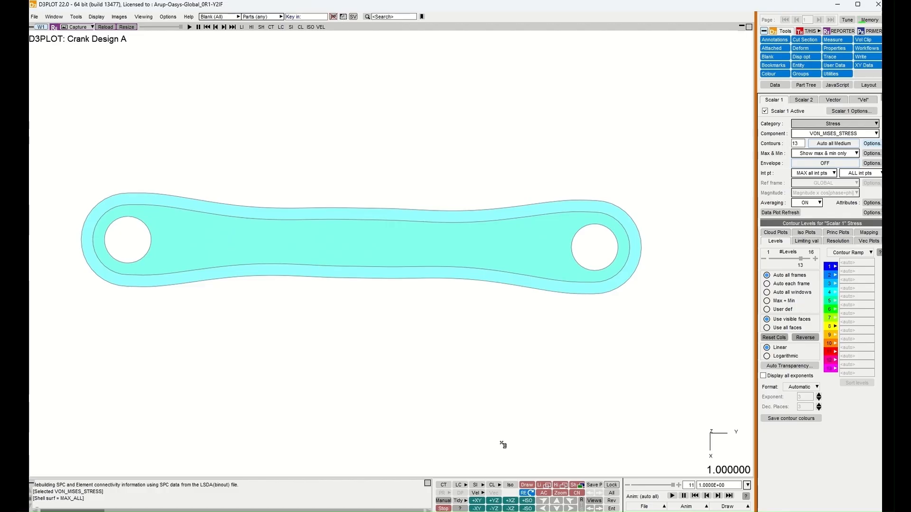
click(475, 486)
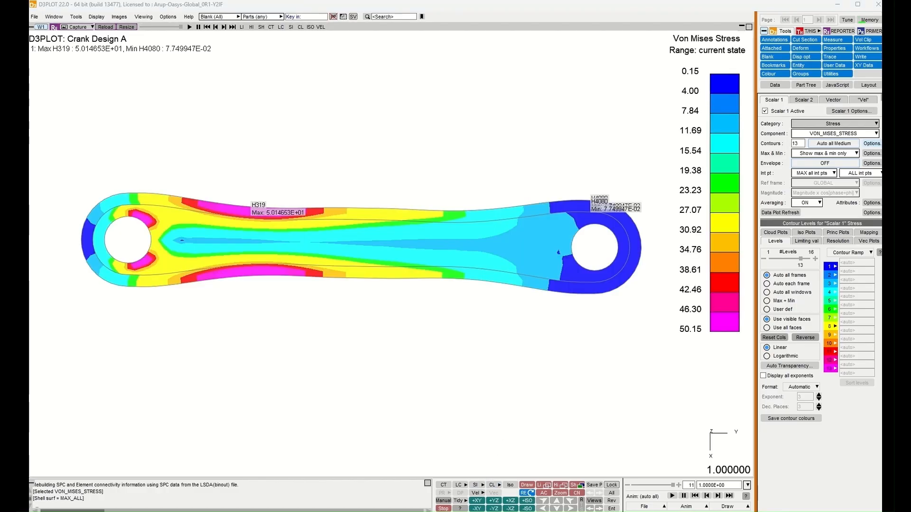
Rotate the contoured crank half a turn in plane so its highly stressed end points right
drag(365, 126, 356, 123)
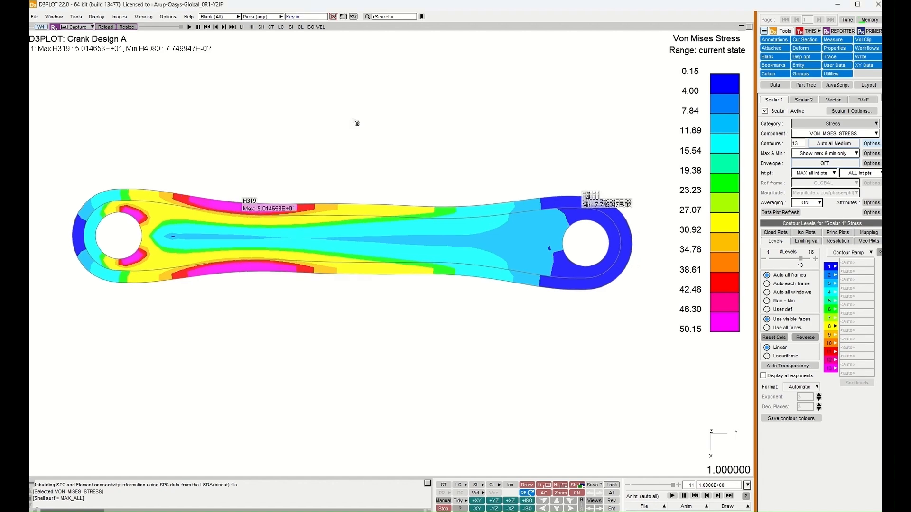
drag(92, 112, 594, 344)
drag(545, 311, 492, 293)
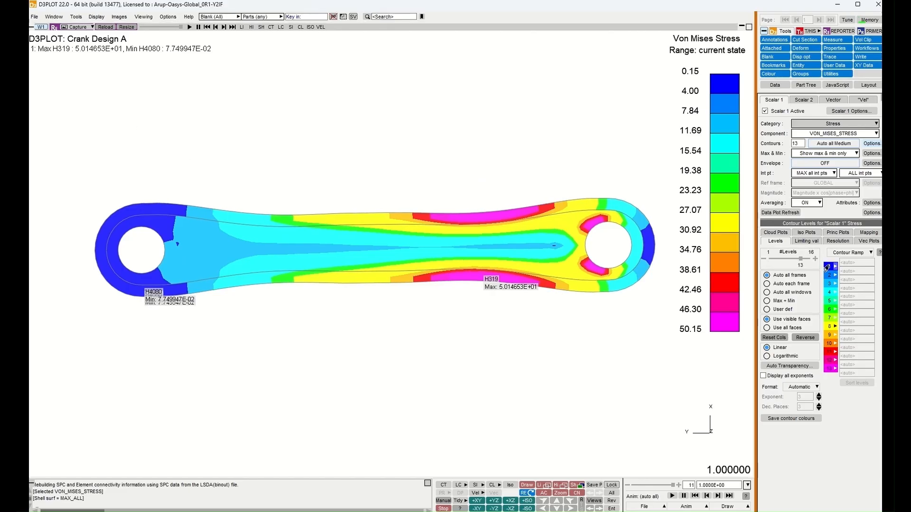
Recolour the lowest contour level grey and overlay the element mesh lines on the crank
click(827, 267)
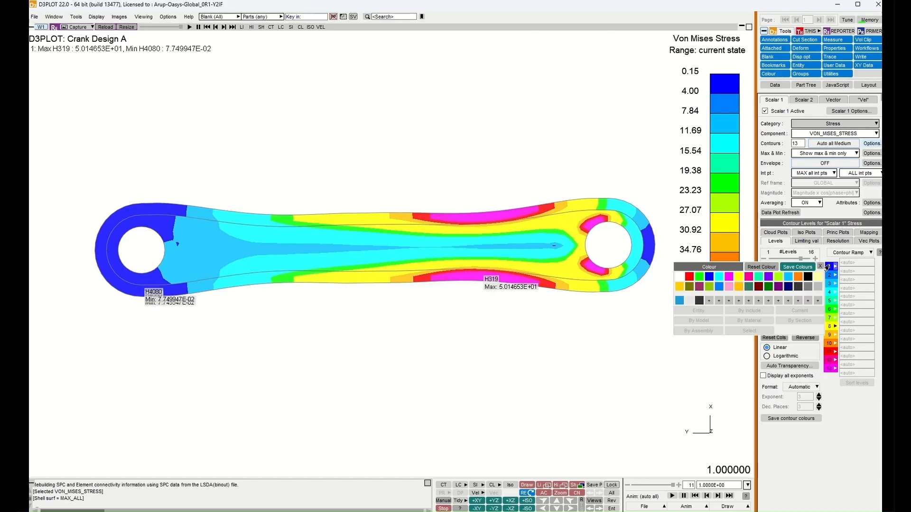
click(808, 286)
drag(417, 205, 391, 188)
mouse_move(161, 128)
mouse_down()
mouse_move(172, 125)
mouse_move(134, 125)
mouse_move(154, 142)
mouse_move(157, 133)
mouse_up()
drag(242, 252, 250, 239)
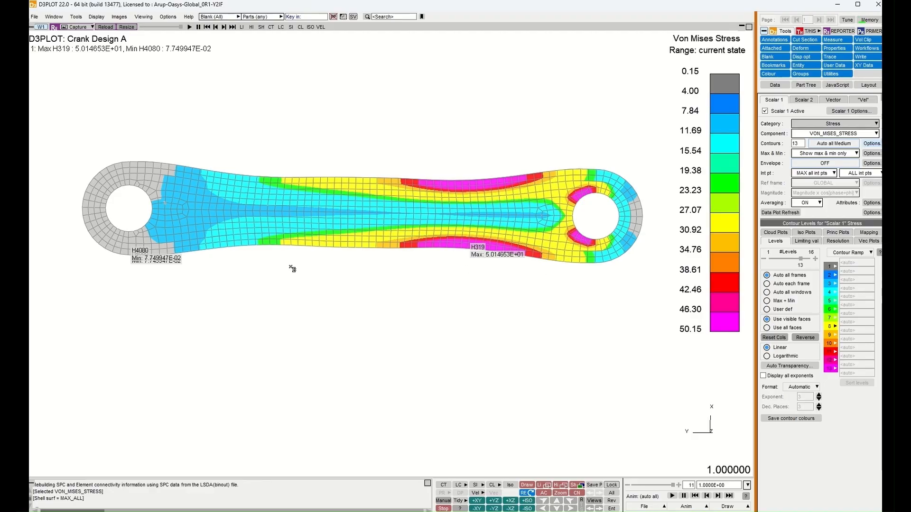
Turn off the list, label and value display for the plot's minimum values
click(871, 153)
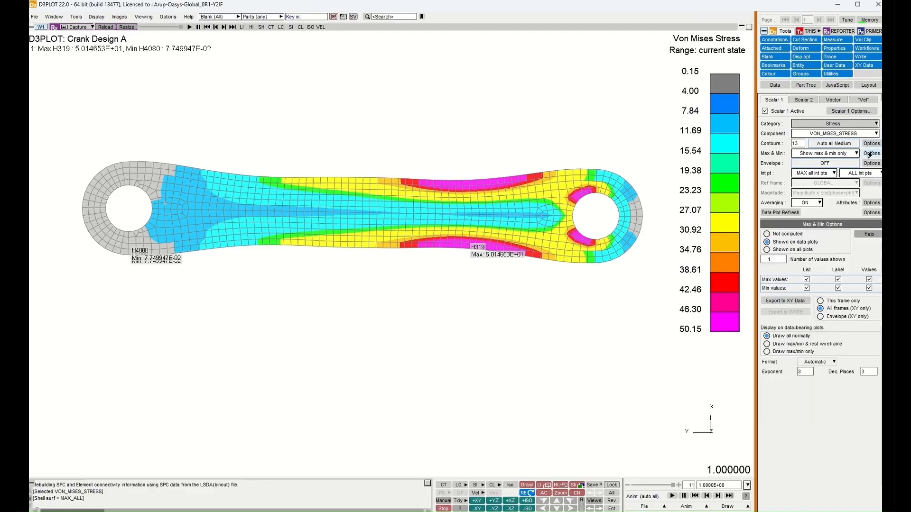
click(807, 288)
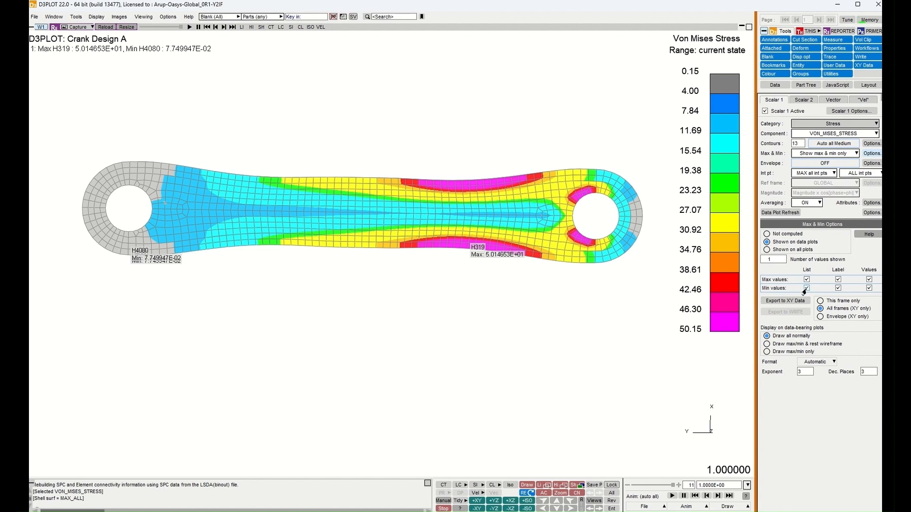
click(837, 288)
click(868, 288)
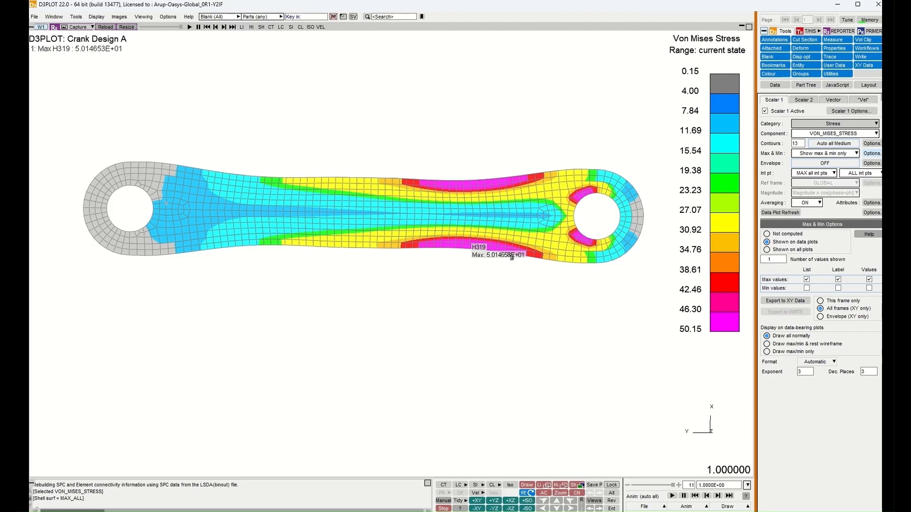
Set the maximum value's number format to Manual with exponent 0 and 1 decimal place
click(815, 362)
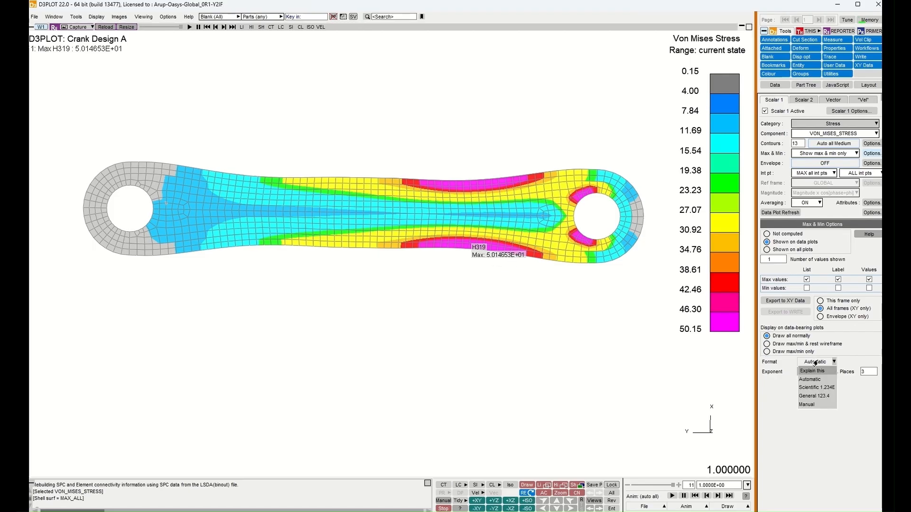
click(812, 405)
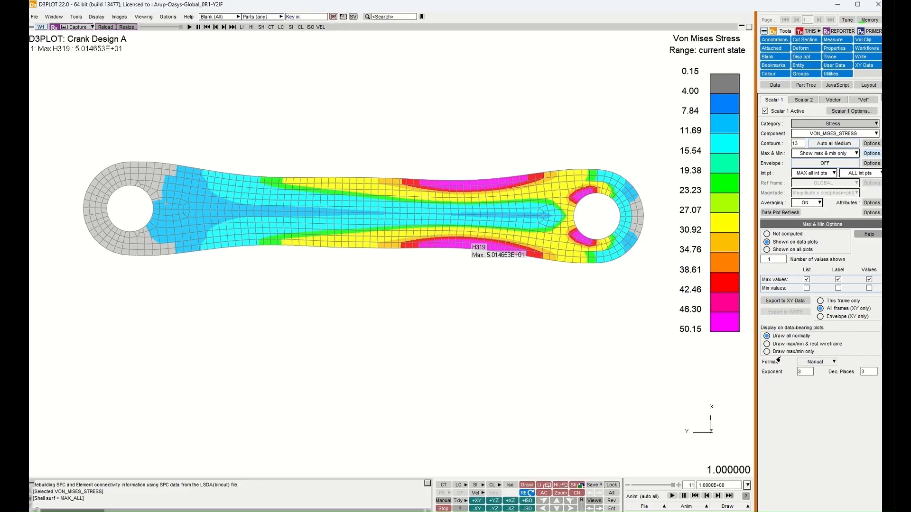
click(802, 373)
drag(801, 374, 793, 375)
drag(867, 373, 842, 372)
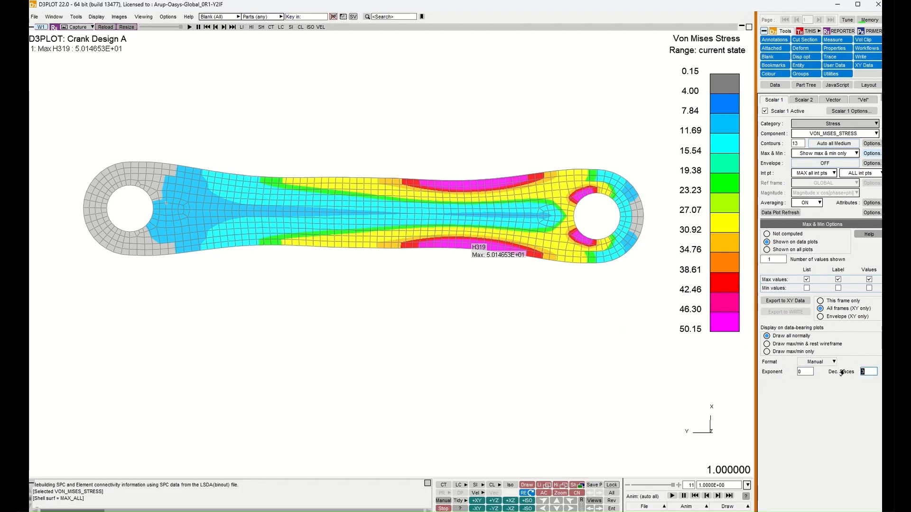
drag(424, 145, 425, 147)
scroll(425, 148, down, 1)
drag(79, 130, 80, 125)
drag(216, 183, 207, 177)
scroll(234, 183, up, 1)
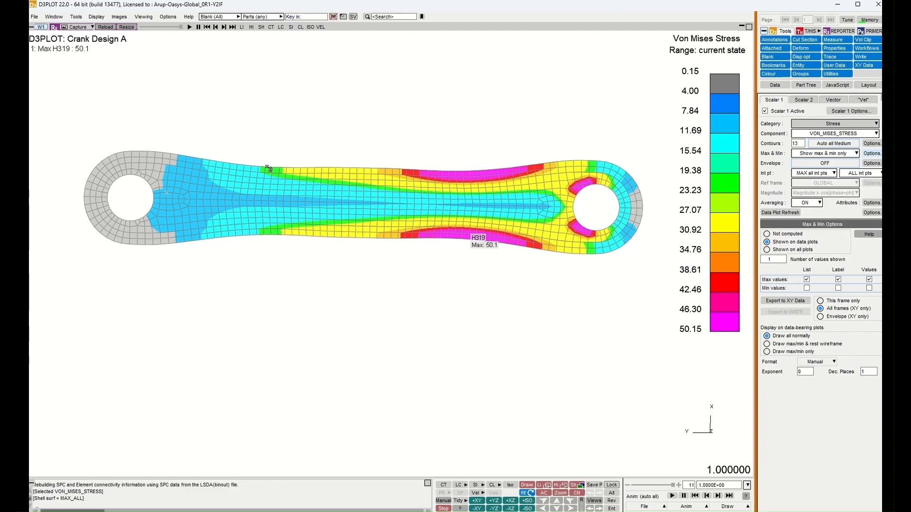
Update the Von Mises Stress Max Image report item with the current crank plot and switch to REPORTER
click(835, 33)
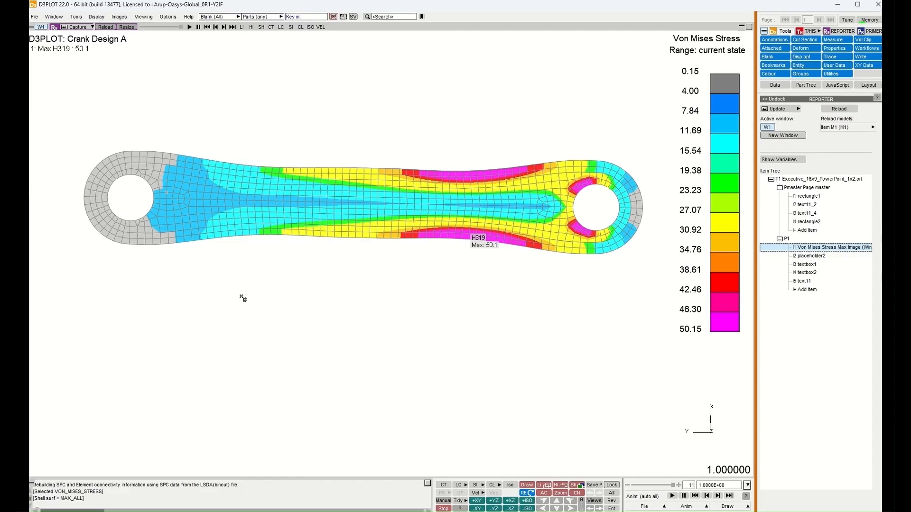
click(774, 109)
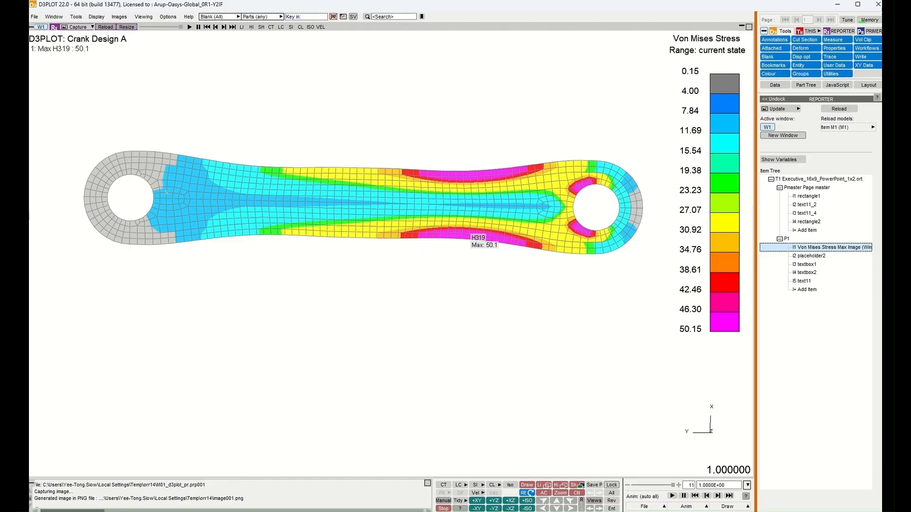
key(alt+Tab)
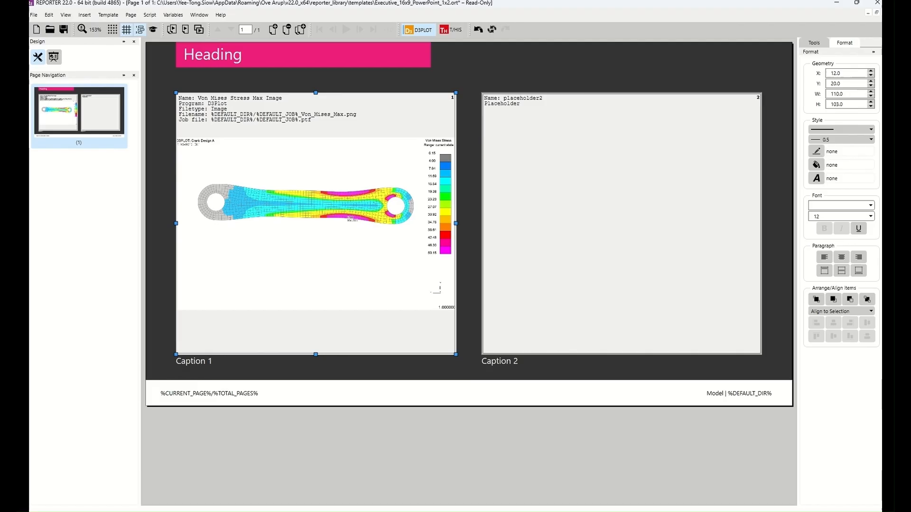
Preview the report page in presentation view and return to design view
click(499, 62)
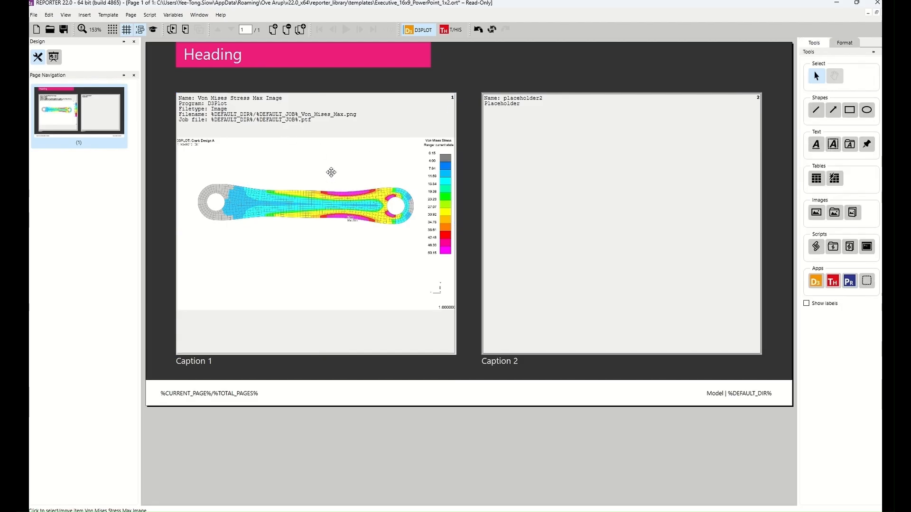
click(53, 57)
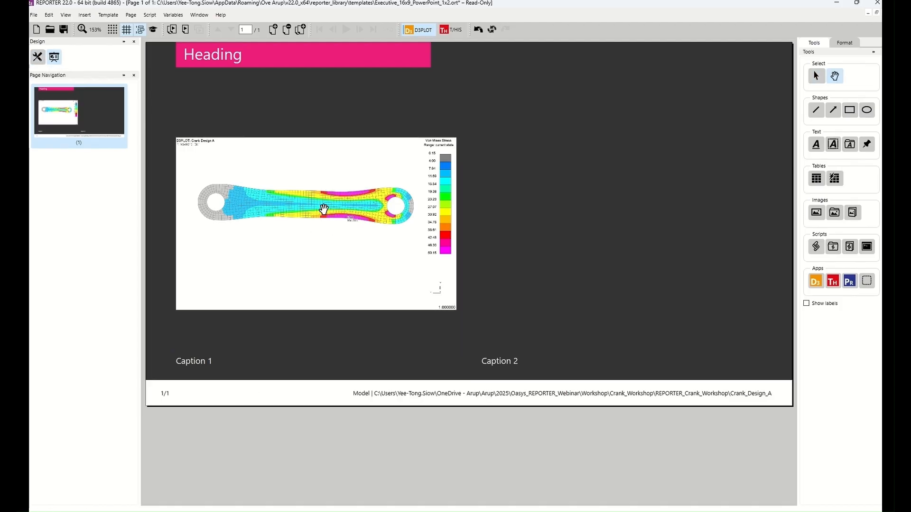
click(37, 57)
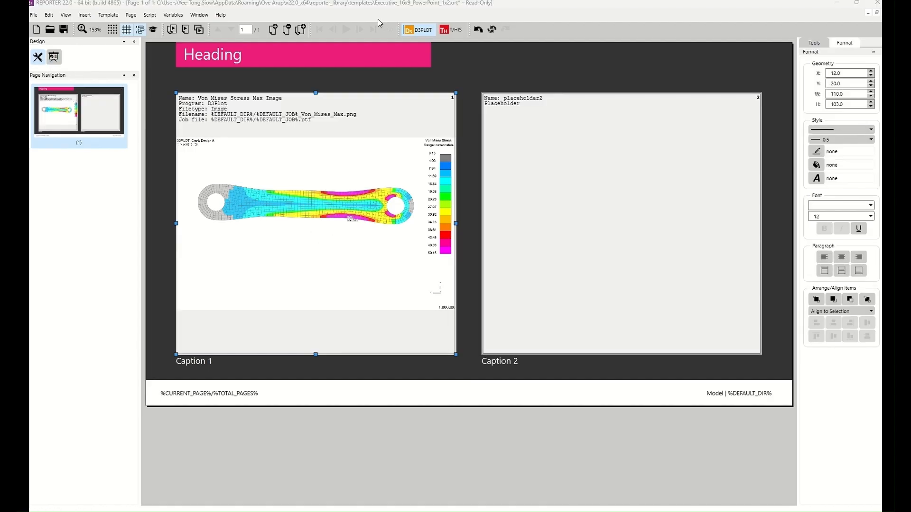
Open the Von Mises Stress Max Image item for editing, switch to D3PLOT and cancel the pending capture of window W1
right_click(304, 143)
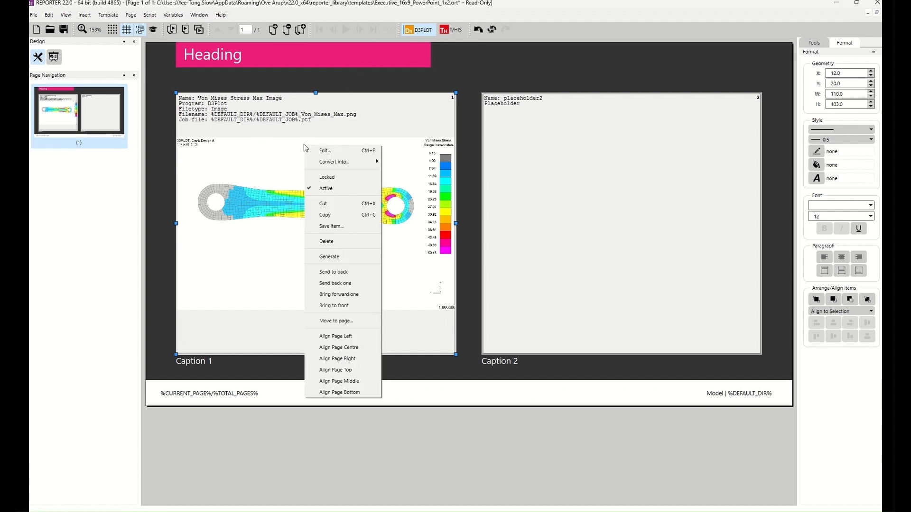
click(335, 150)
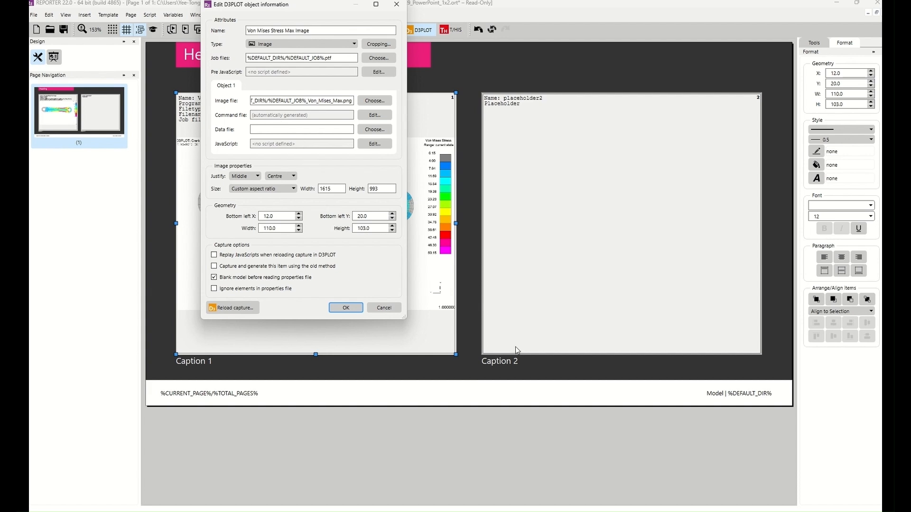
key(alt+Tab)
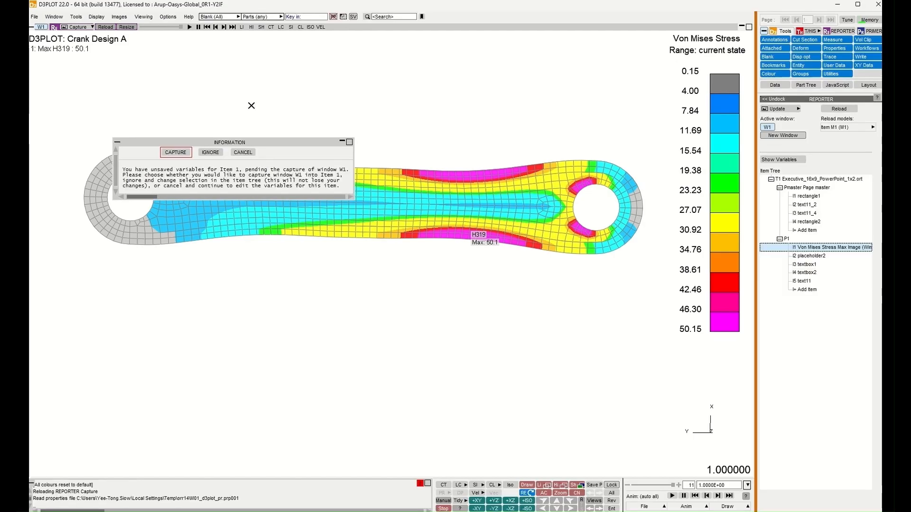
click(242, 152)
Rotate the crank and redraw it as a shaded plot, and reload the Von Mises Stress Max Image item's stored capture
mouse_move(340, 305)
mouse_down()
mouse_move(344, 336)
mouse_move(244, 114)
mouse_move(350, 228)
mouse_move(343, 195)
mouse_up()
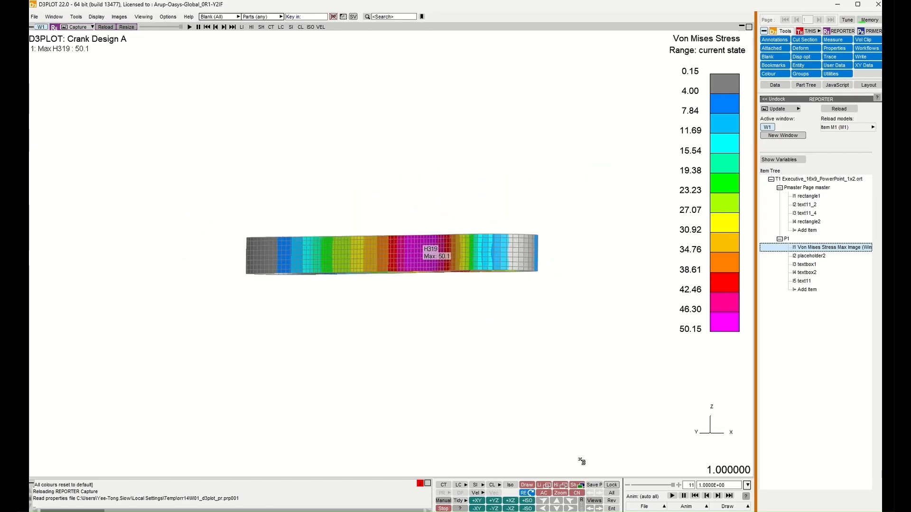
click(575, 484)
drag(467, 341, 415, 395)
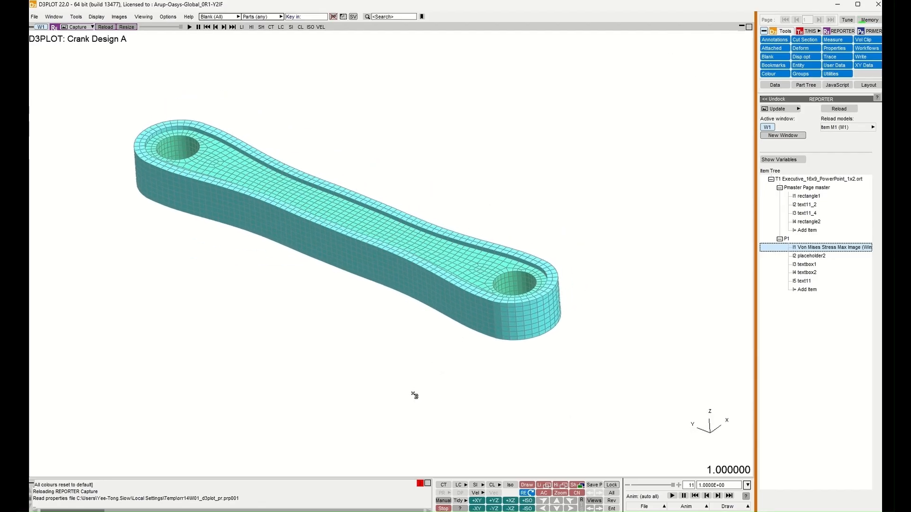
scroll(414, 395, up, 2)
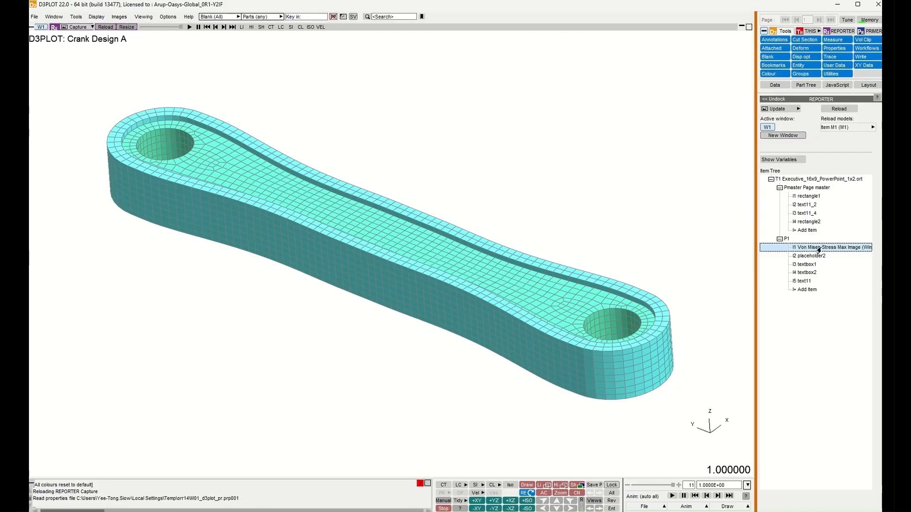
click(837, 110)
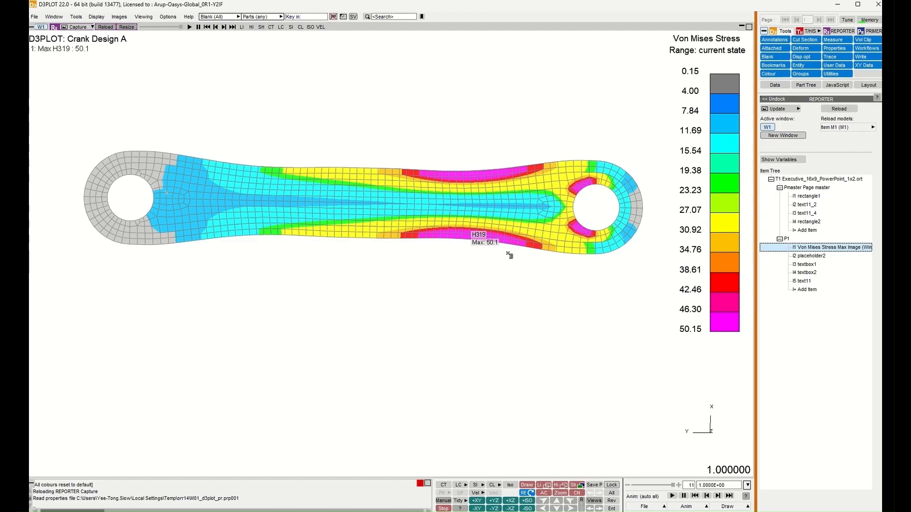
Add a new variable to the Von Mises Stress Max Image item for model M1's maximum Von Mises stress
click(771, 160)
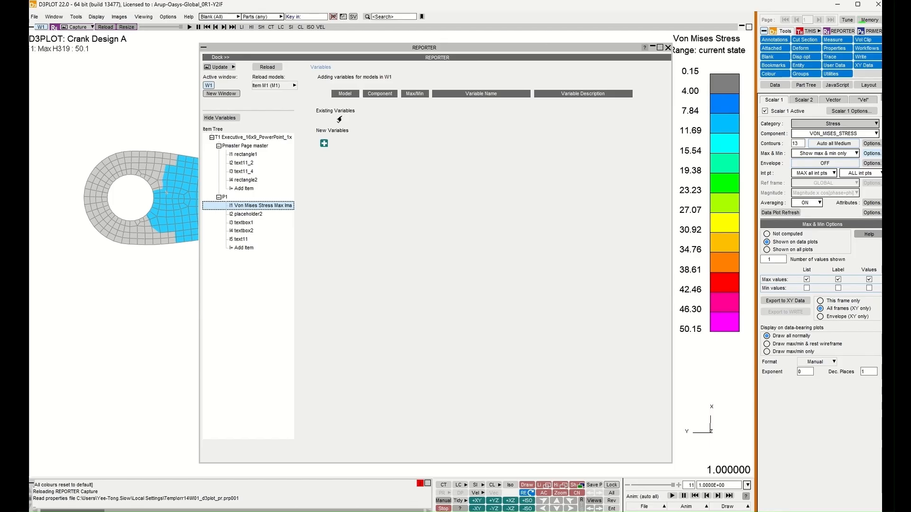
click(324, 143)
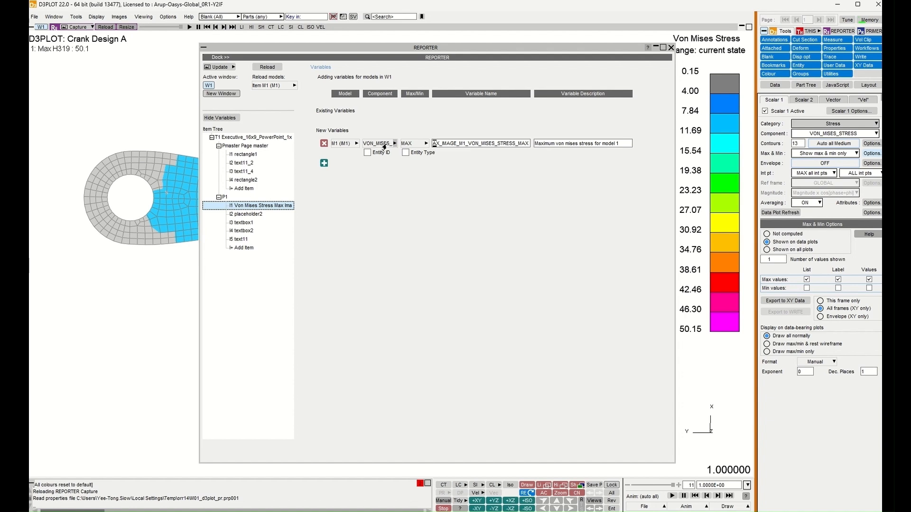
click(407, 144)
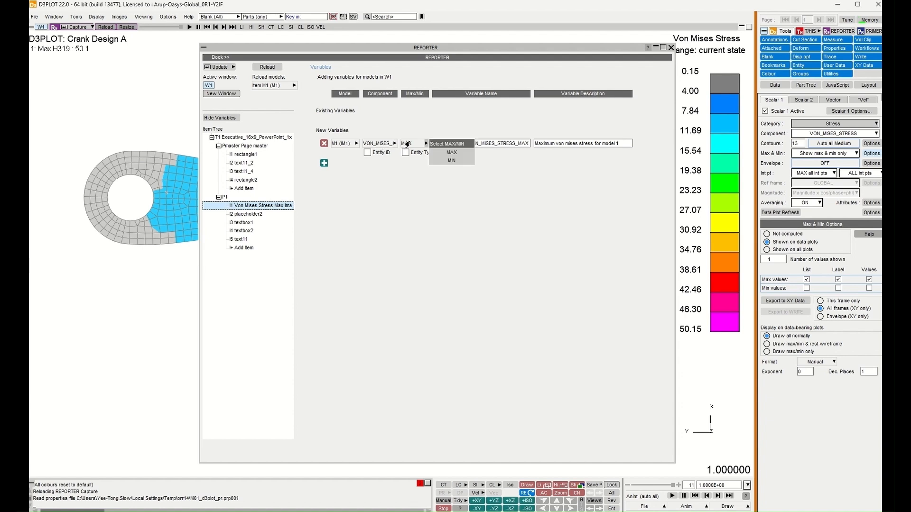
click(445, 156)
Name the new variable VON_MISES_MAX, update the report item with it and dock the REPORTER window
click(464, 144)
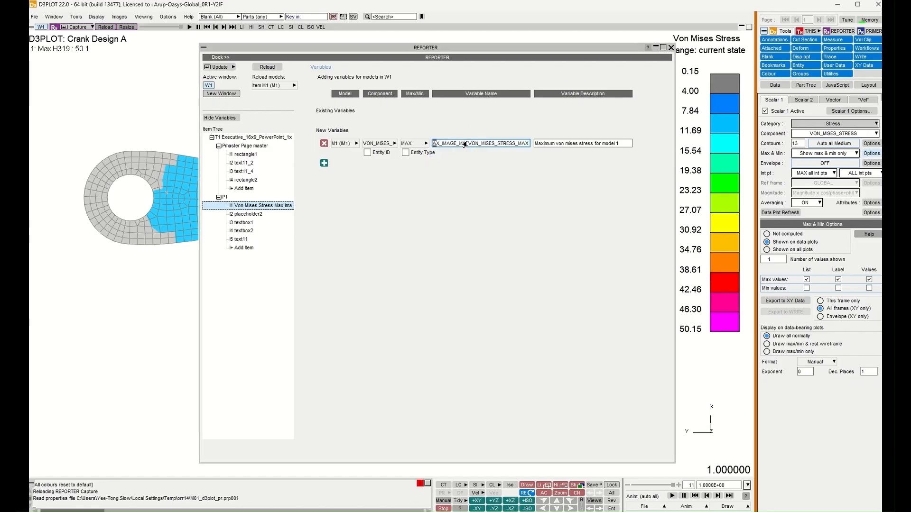
double_click(490, 145)
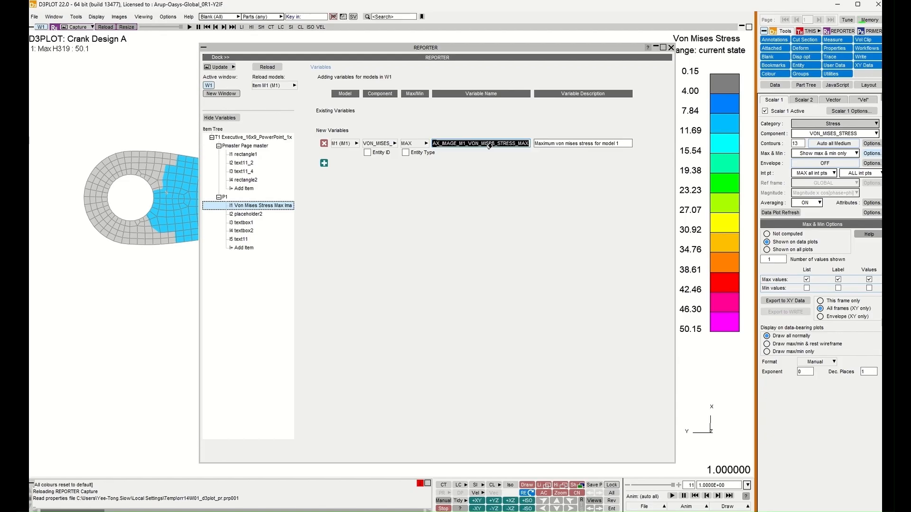
text(VON_MISES_MAX)
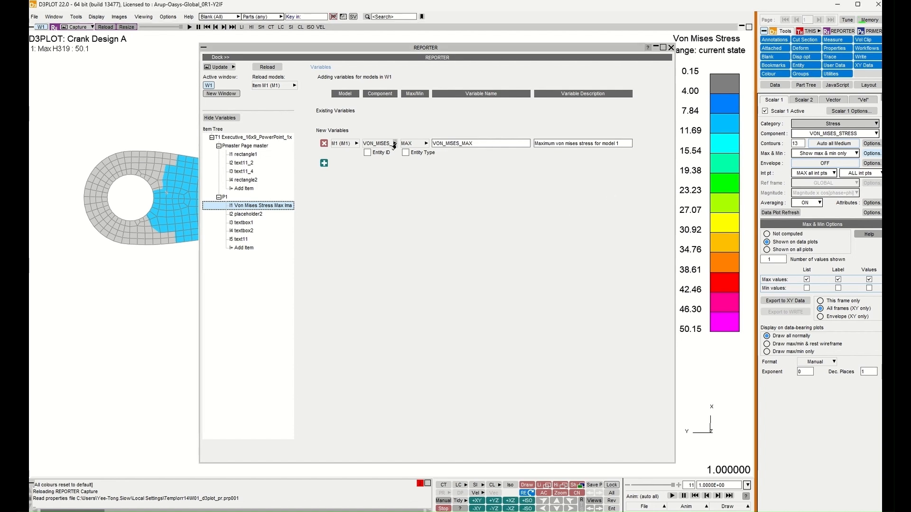
click(213, 69)
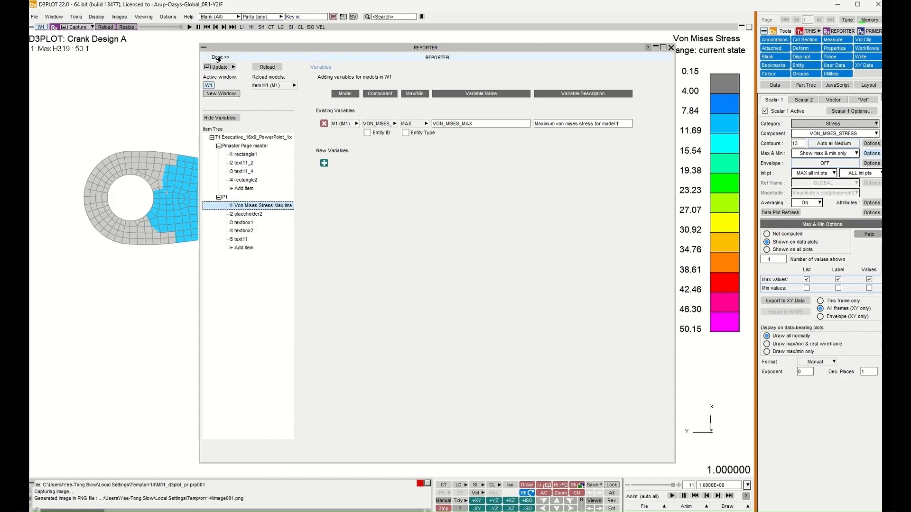
click(218, 58)
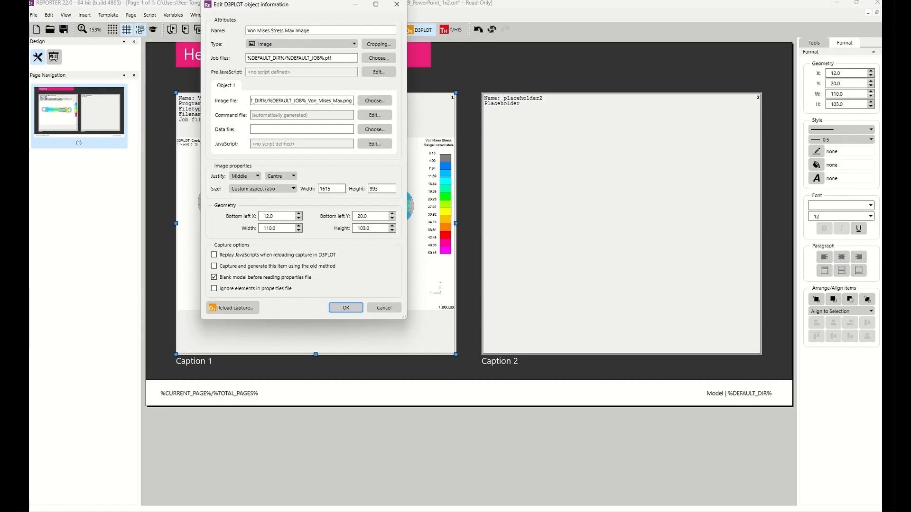
Close the image item's edit dialog in REPORTER and check the VON_MISES_MAX entry in the template's variable list
click(396, 6)
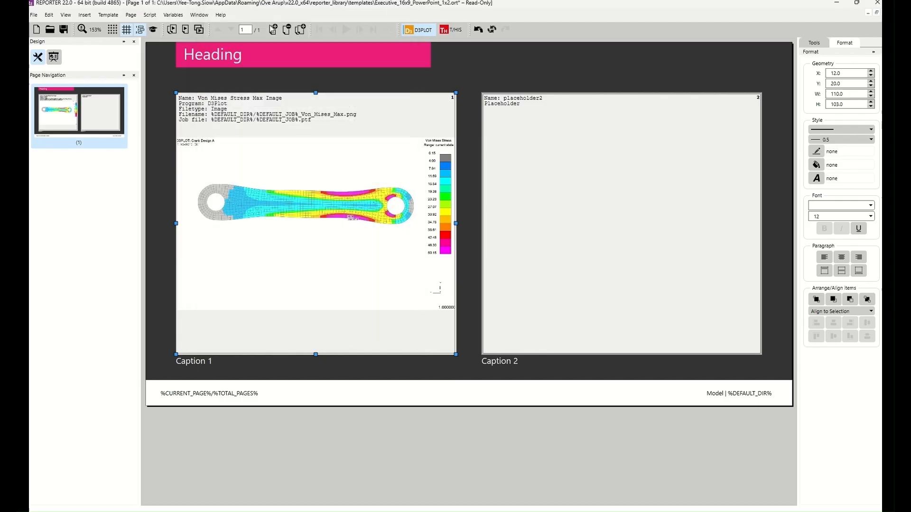
click(162, 18)
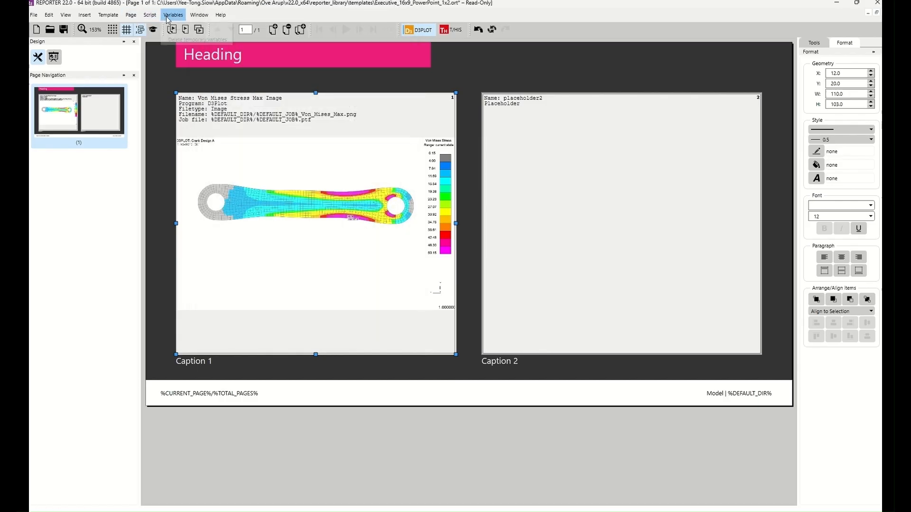
click(183, 29)
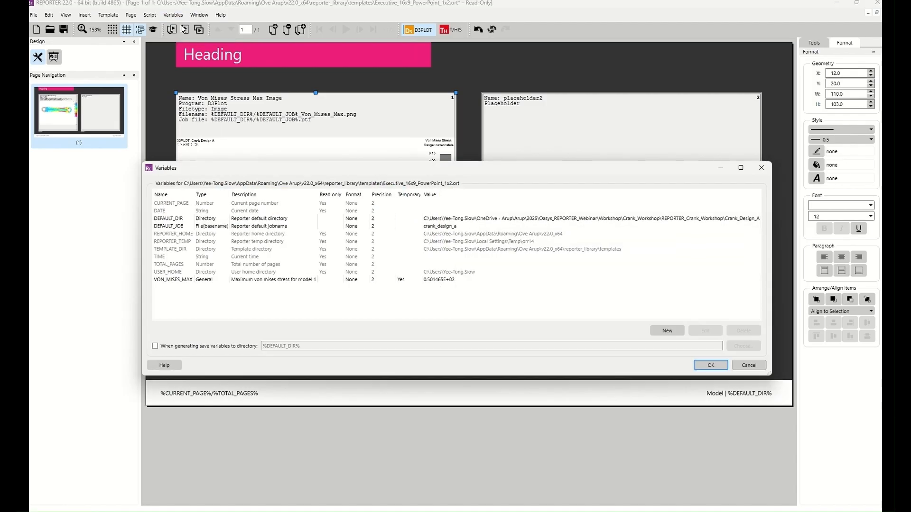
click(192, 280)
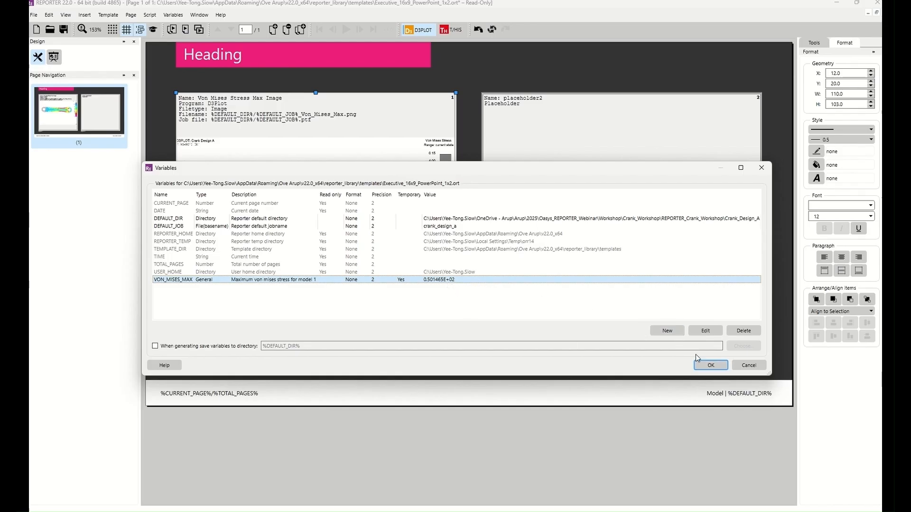
click(707, 367)
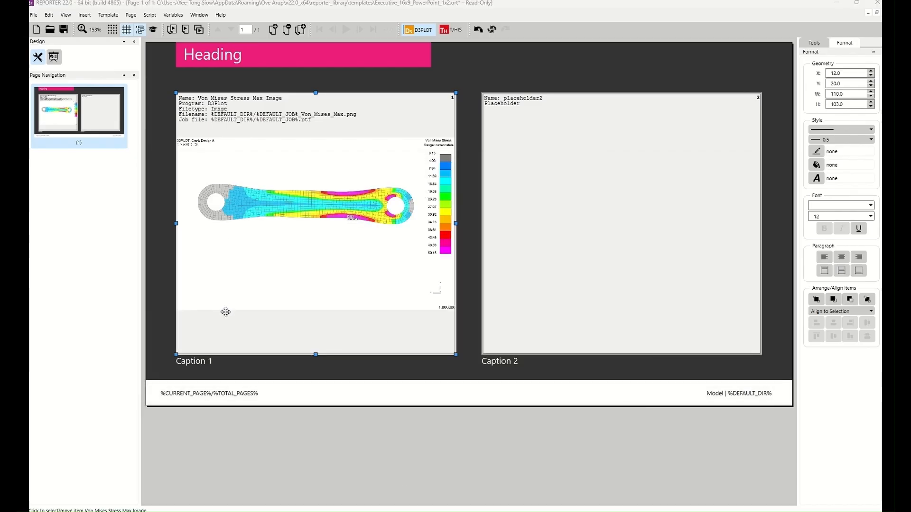
Open the Caption 1 textbox for editing and rename it as "Max Von Mises Stress Value"
click(202, 362)
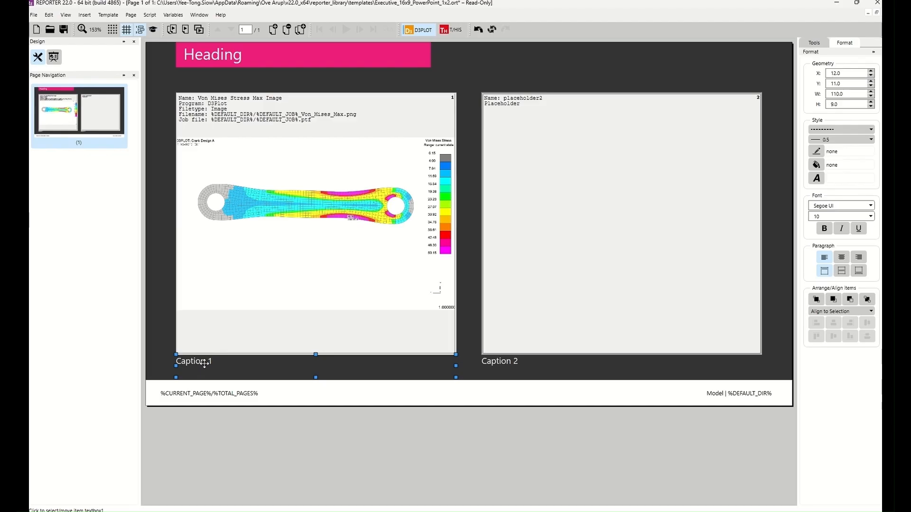
right_click(205, 363)
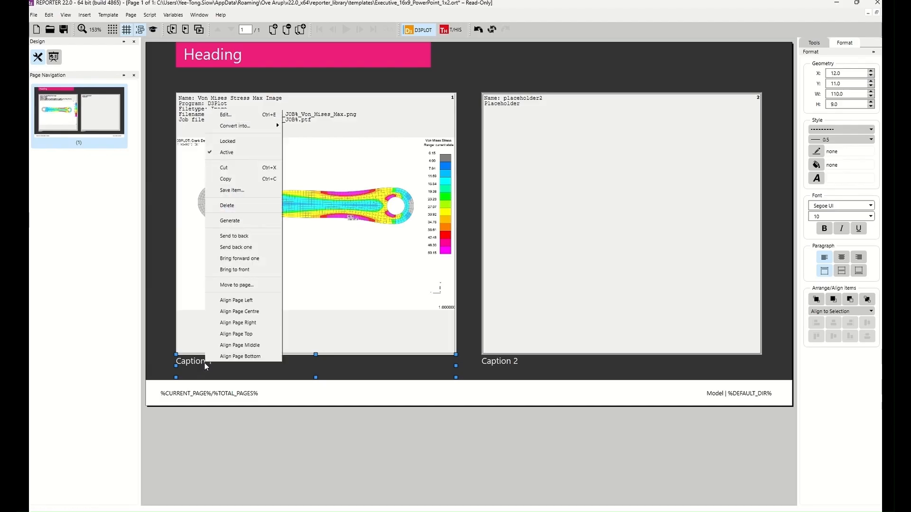
click(241, 120)
drag(187, 268, 301, 126)
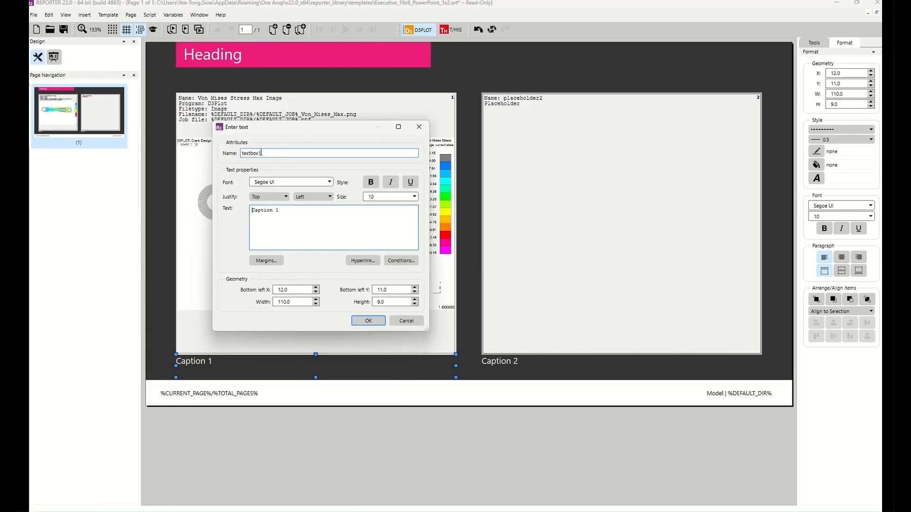
drag(267, 152, 230, 155)
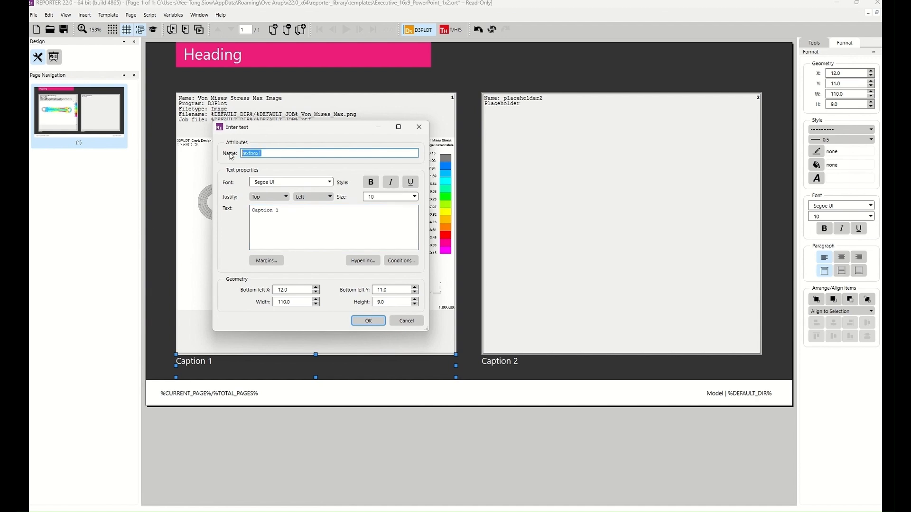
text(Max Von Mises Stress Value)
Replace the Caption 1 textbox's text with "Max Von Mises Stress Value:"
click(277, 210)
key(BackSpace)
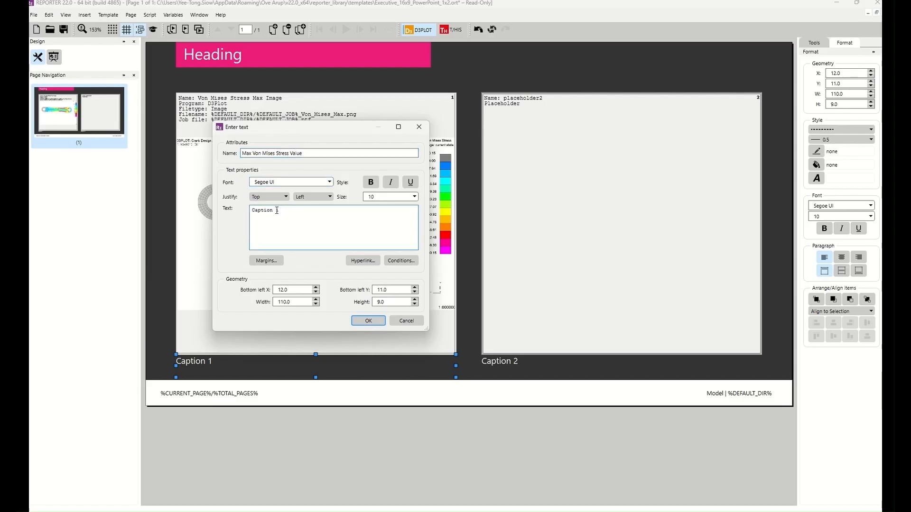
text(1)
drag(278, 210, 254, 211)
key(BackSpace)
text(Max Von Mises Stress Value:)
Insert the VON_MISES_MAX variable after the caption text, apply the textbox changes and show the page in Presentation view
right_click(337, 212)
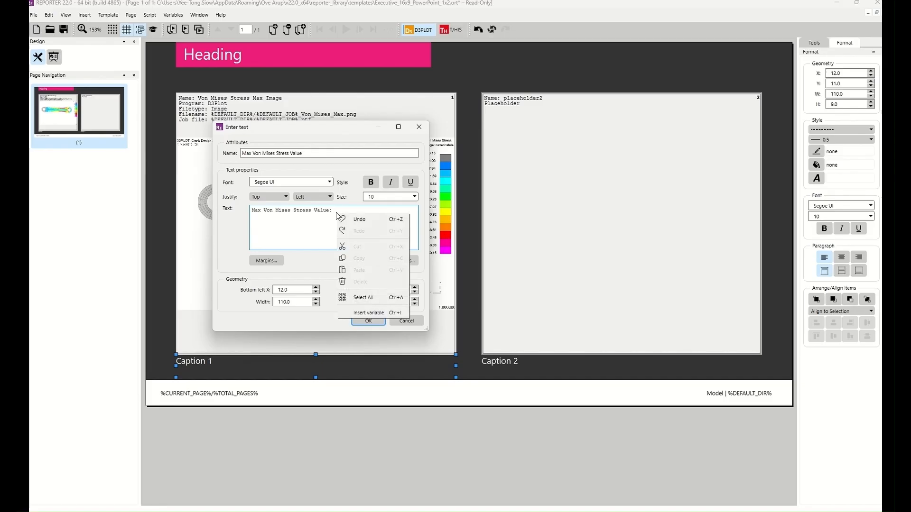
click(380, 314)
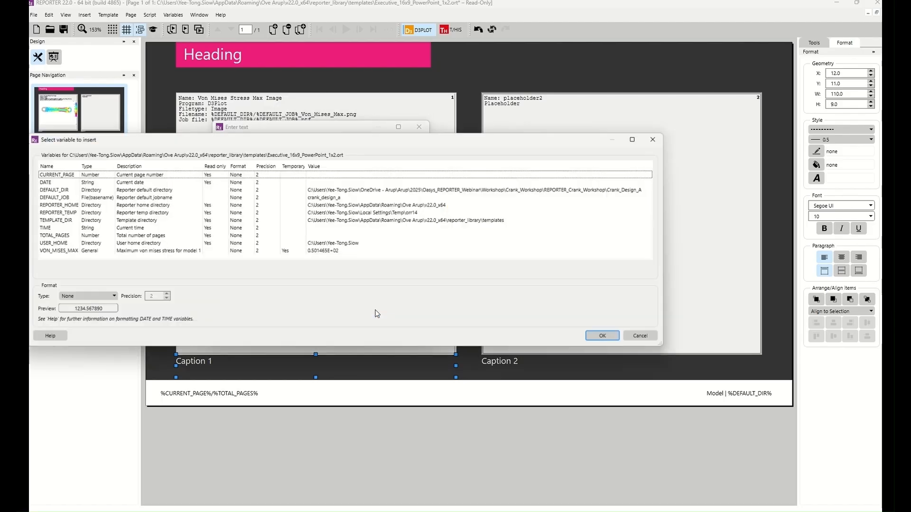
drag(340, 142, 413, 164)
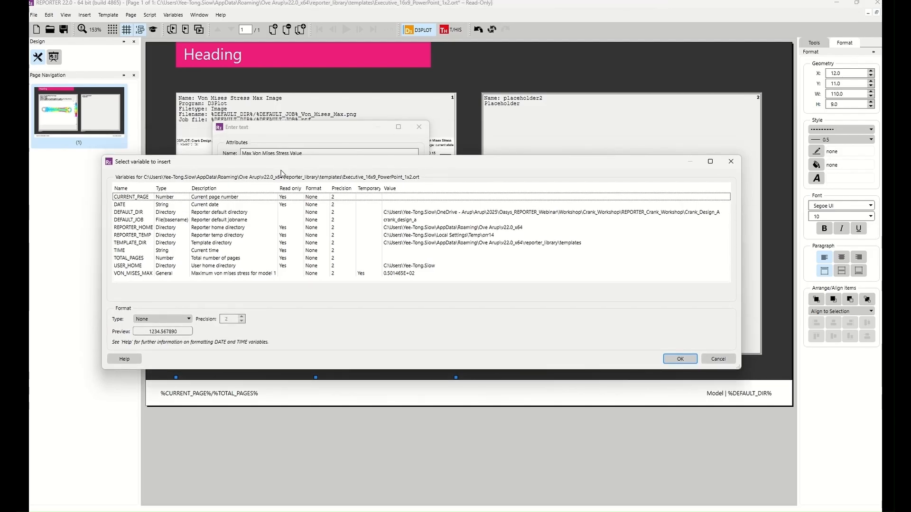
click(148, 274)
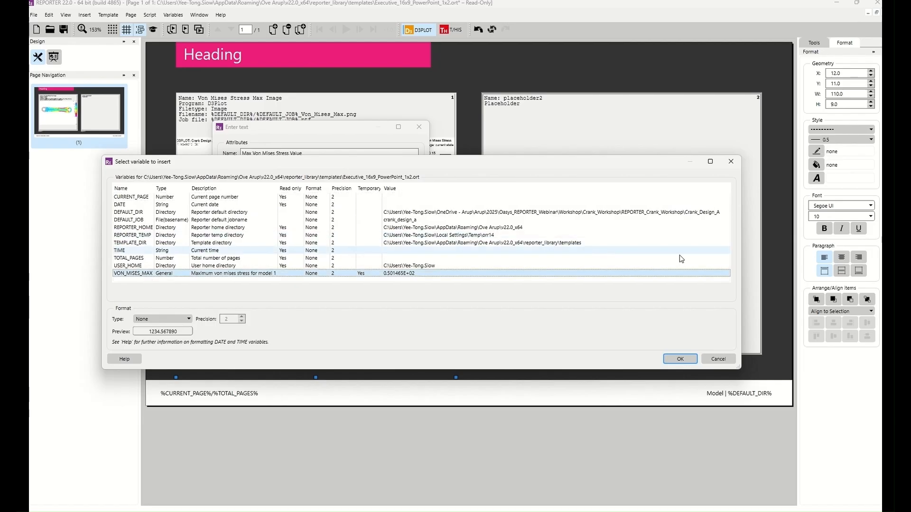
click(676, 358)
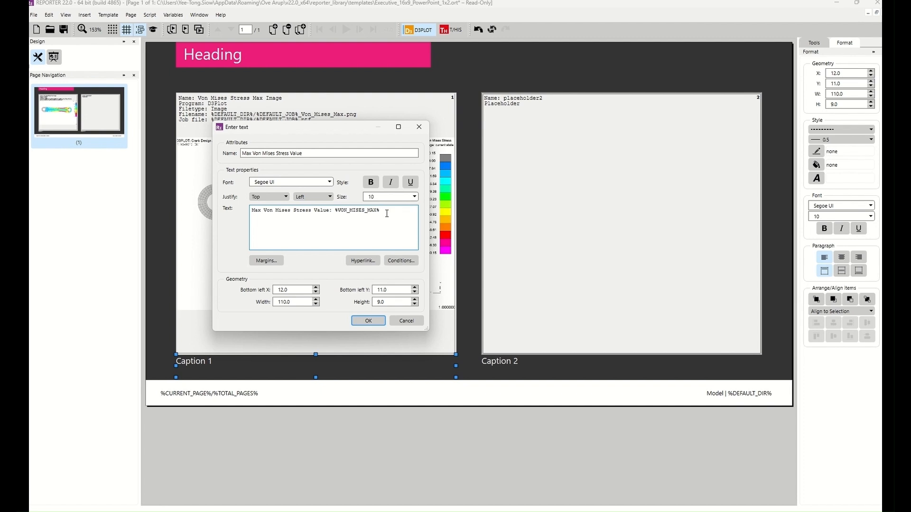
click(364, 319)
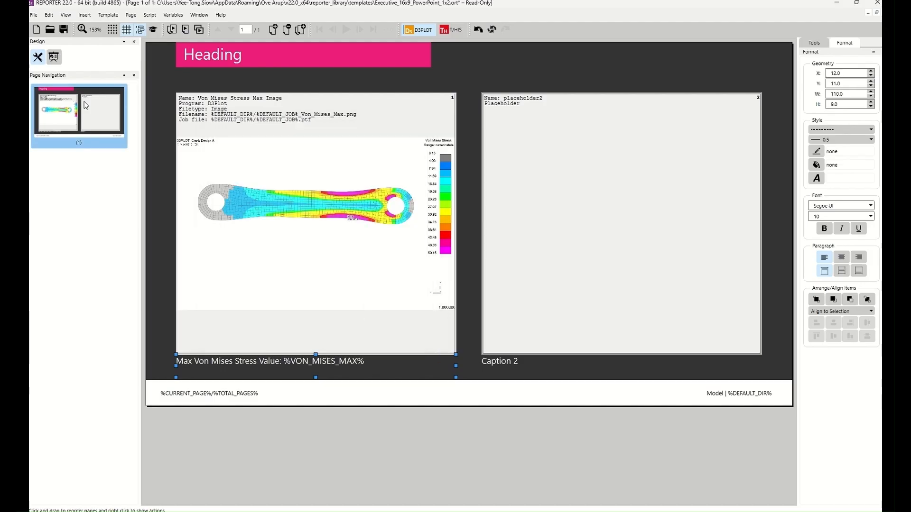
click(54, 56)
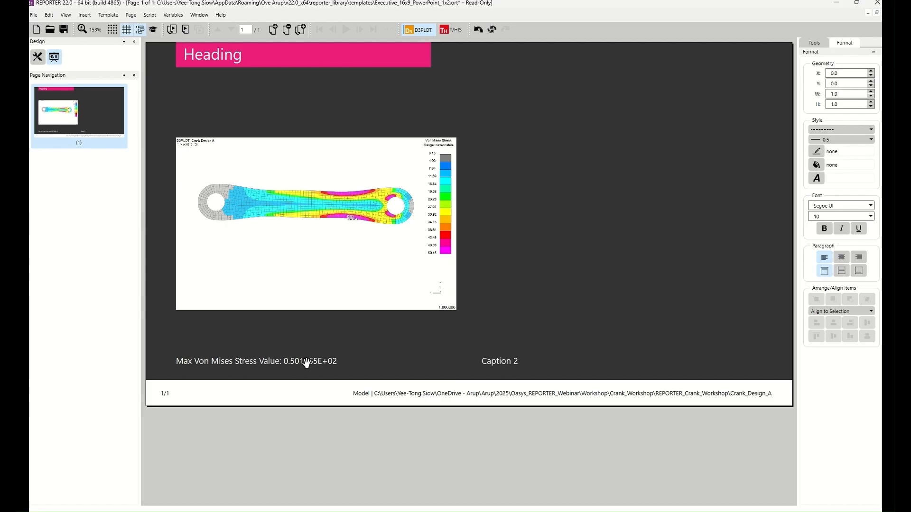
Set the VON_MISES_MAX variable's format to Floating point number with a precision of 2 and apply the variable changes
click(172, 17)
click(174, 27)
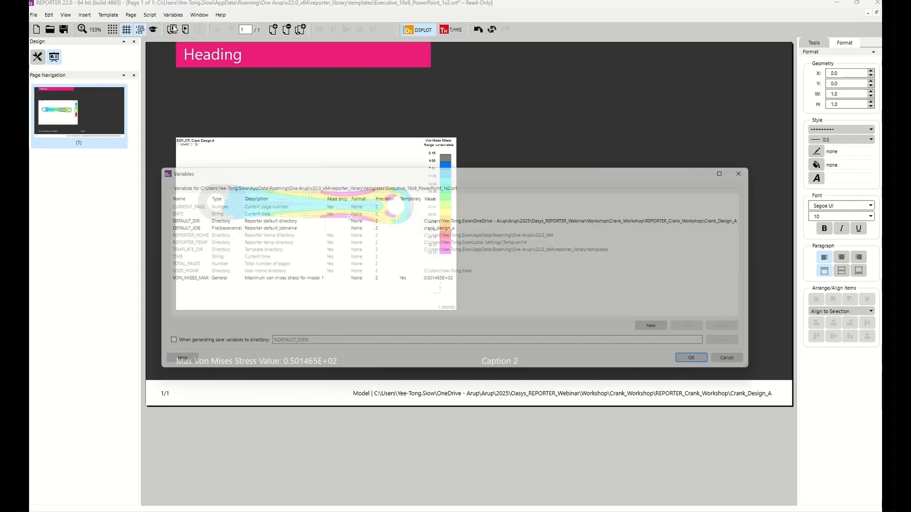
click(182, 280)
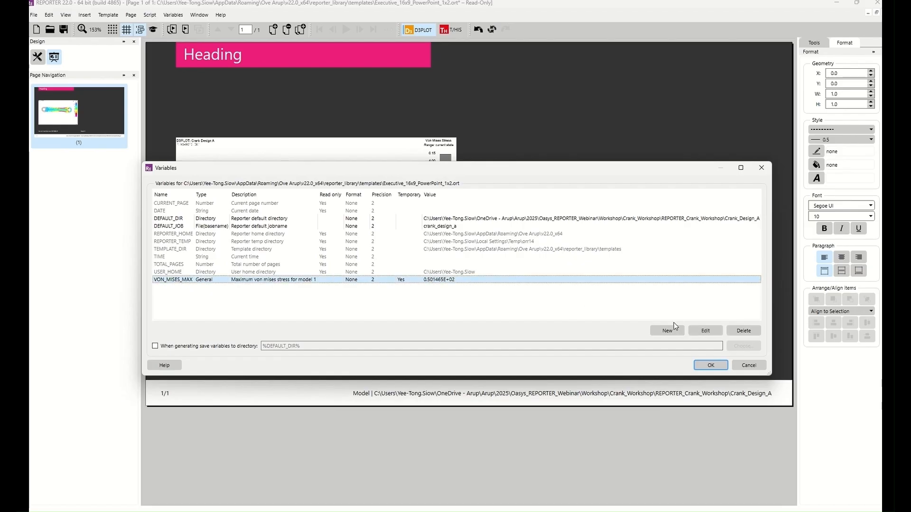
click(702, 331)
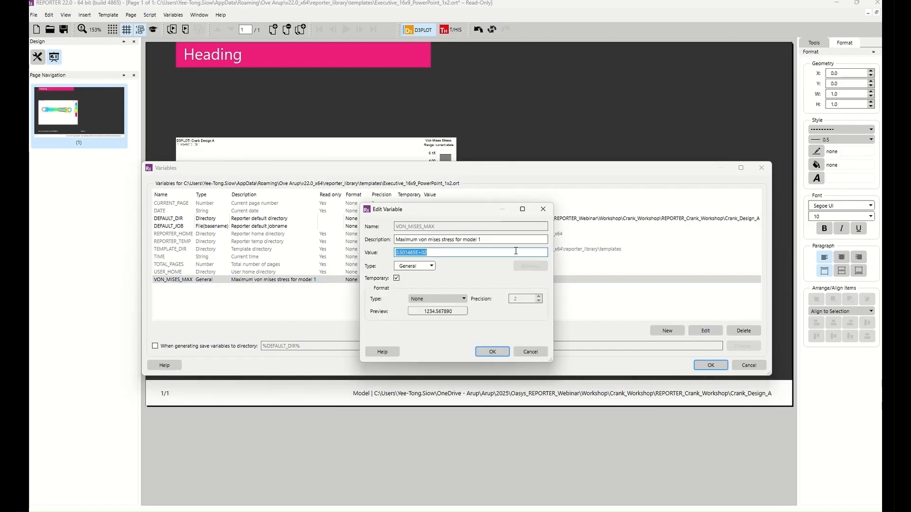
click(422, 300)
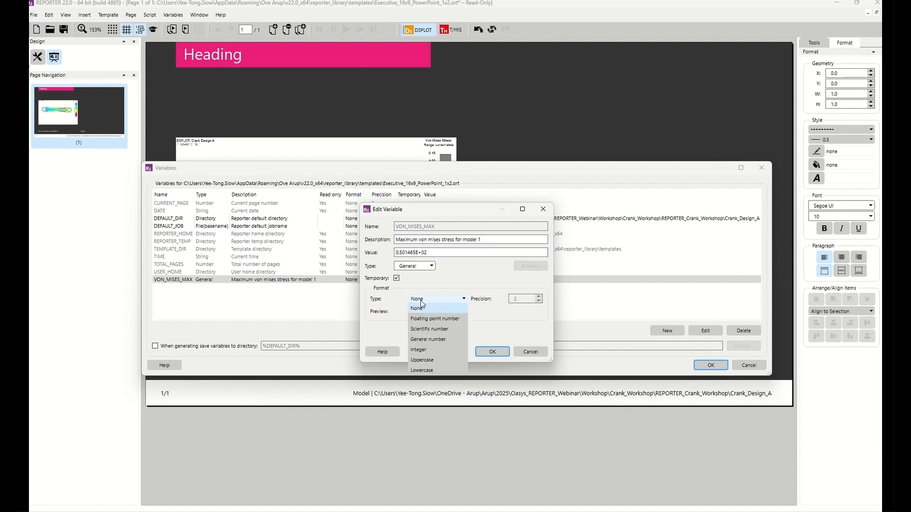
click(431, 339)
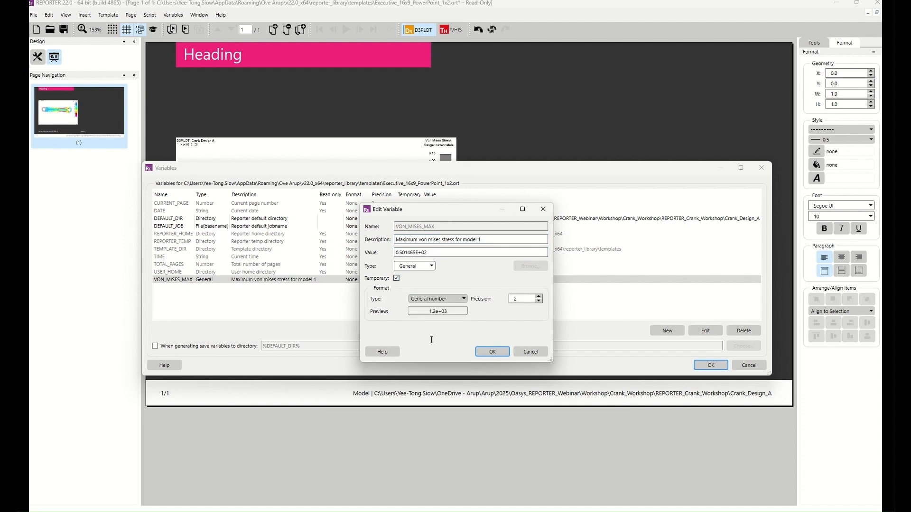
click(437, 298)
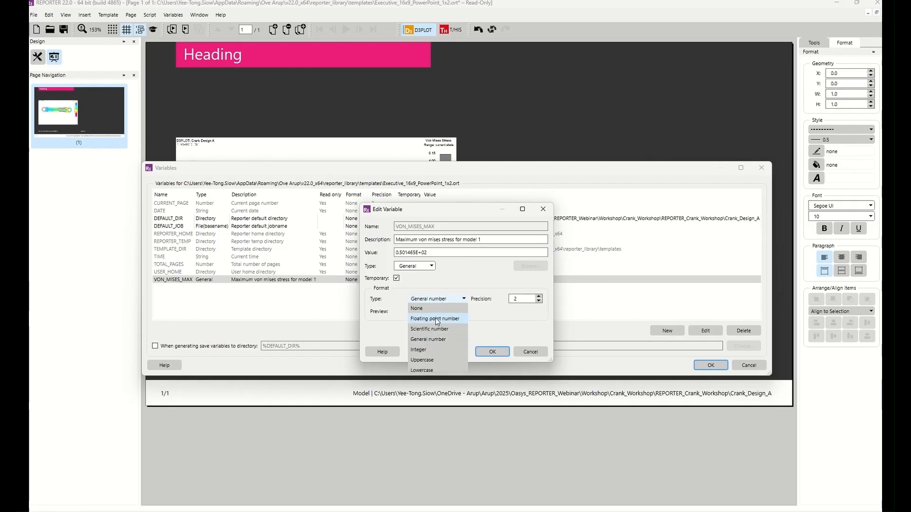
click(437, 319)
click(522, 299)
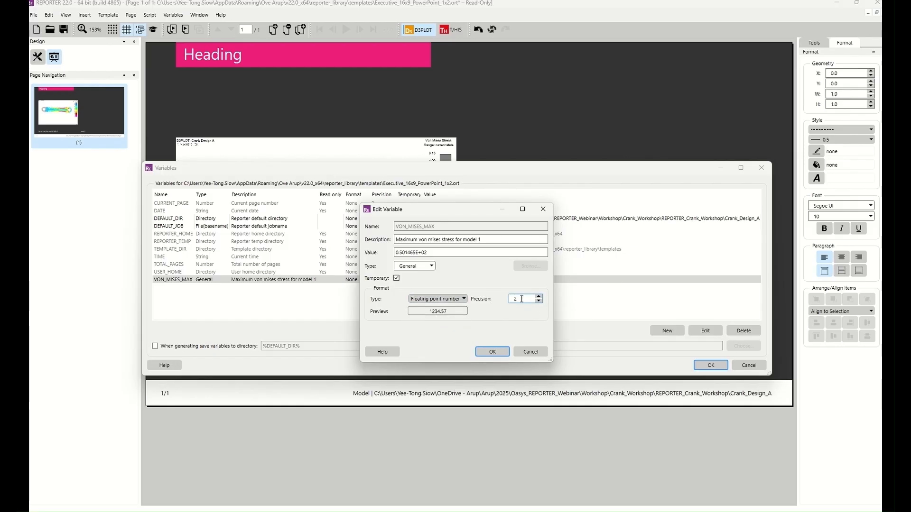
click(495, 352)
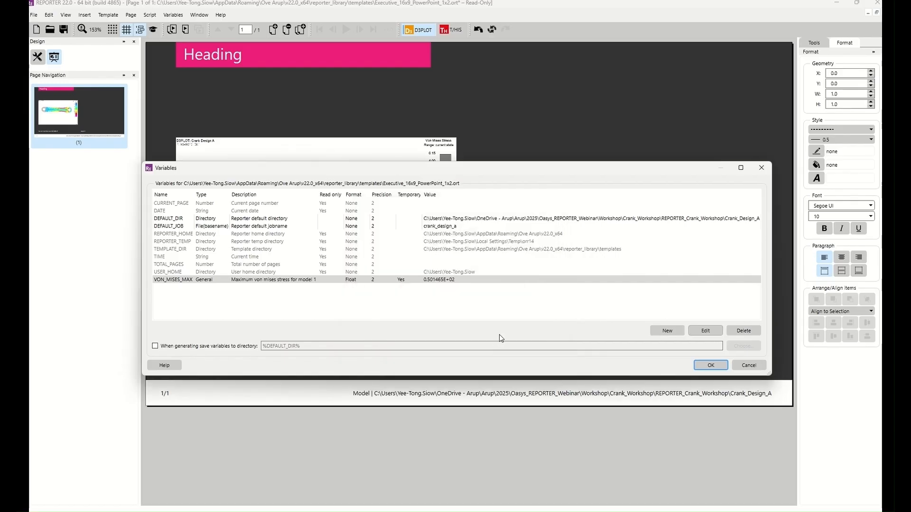
click(707, 365)
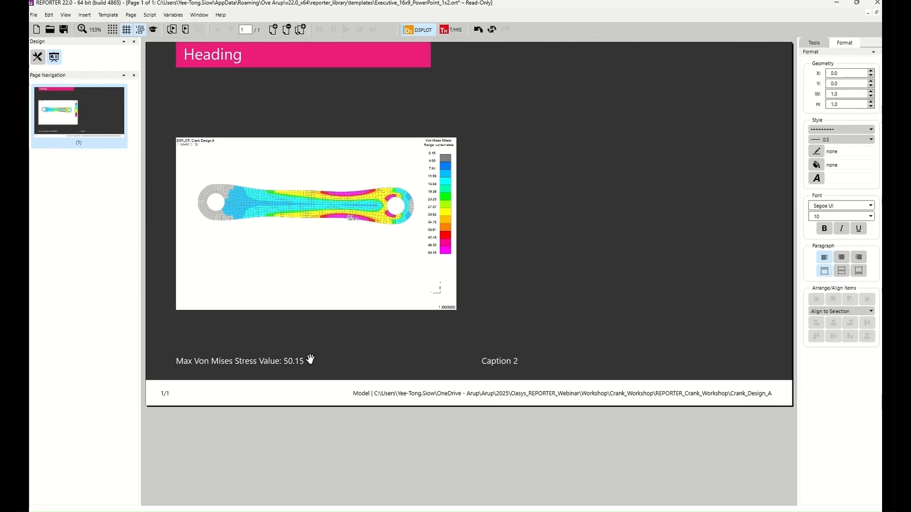
Return the page to Design view and convert placeholder2 into a D3PLOT item
click(37, 58)
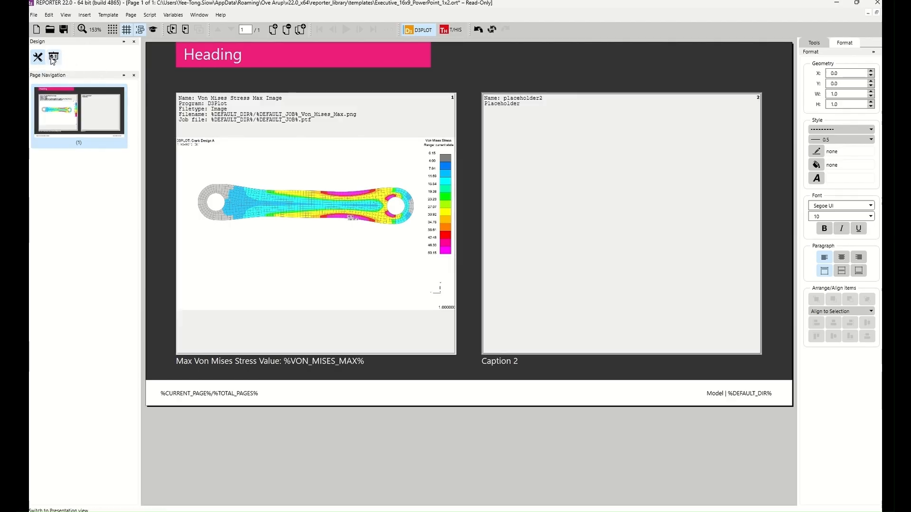
click(53, 58)
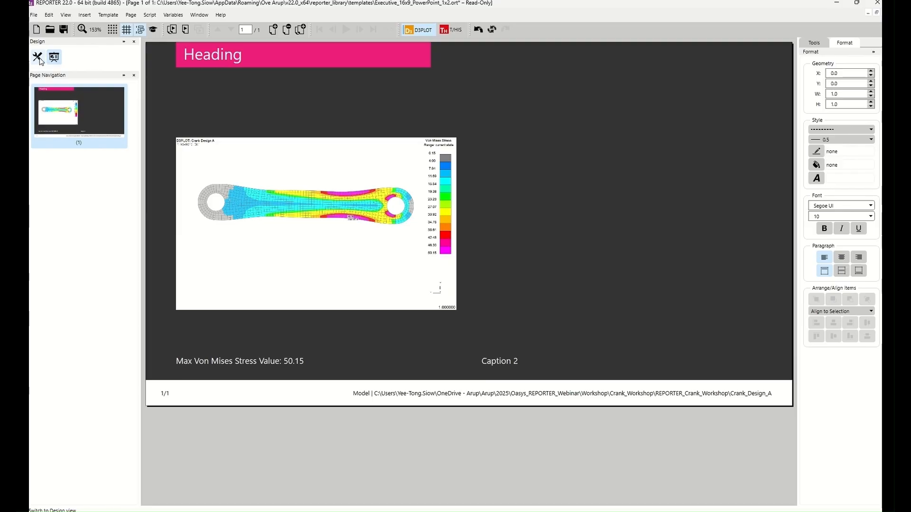
click(38, 58)
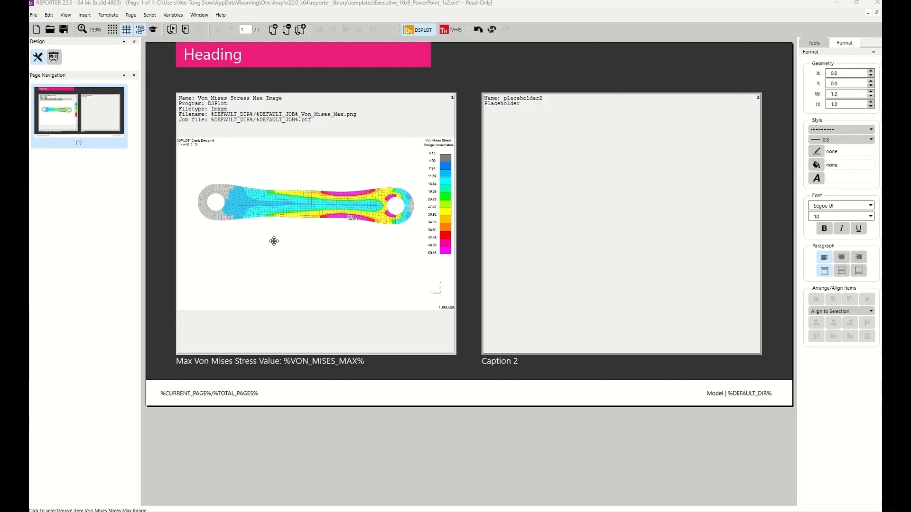
click(557, 158)
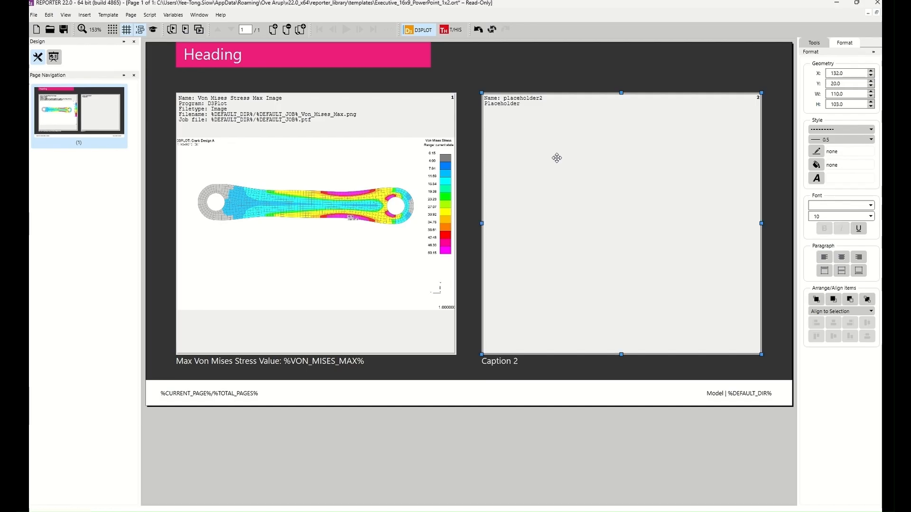
right_click(557, 160)
click(565, 164)
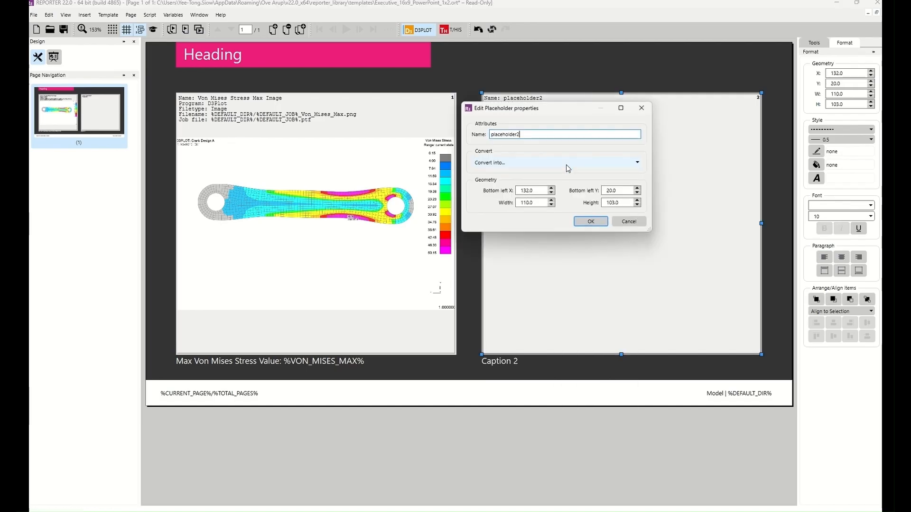
click(525, 160)
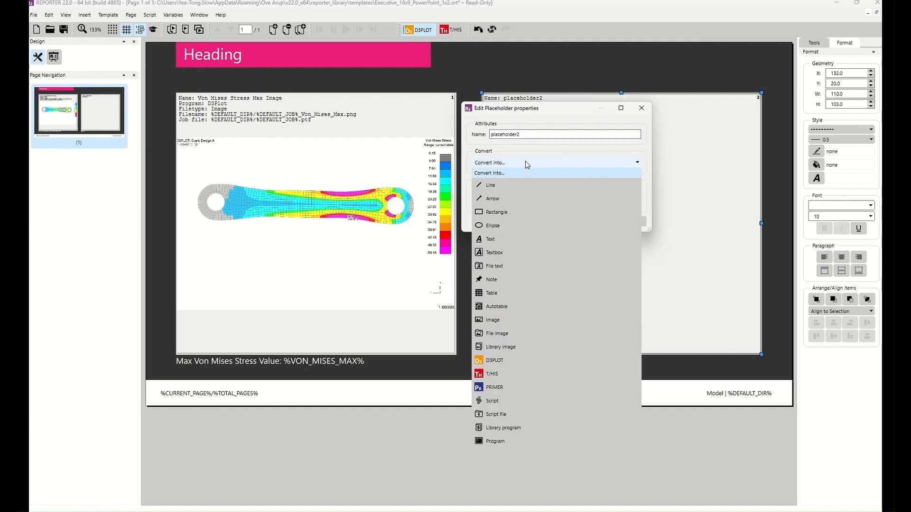
click(489, 360)
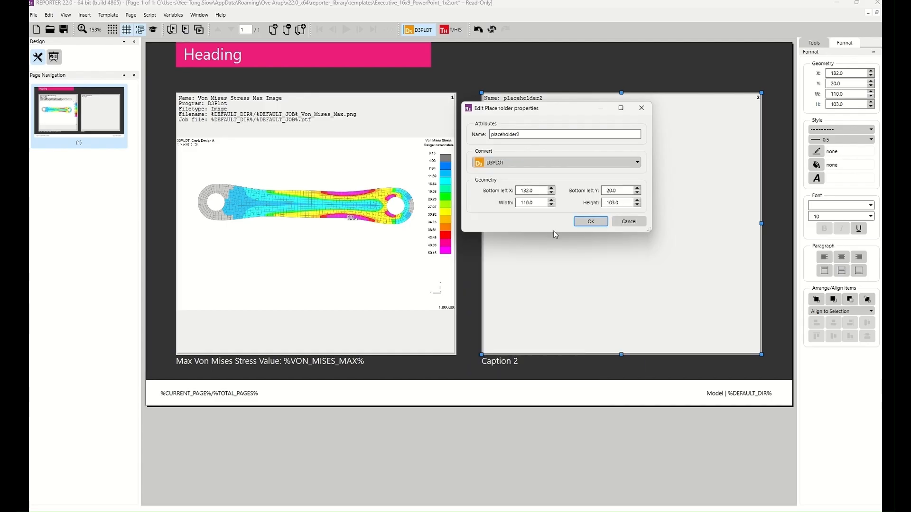
click(590, 222)
Name the new D3PLOT item "Von Mises Stress Animation" and set its type to Movie
drag(523, 11, 369, 112)
double_click(336, 128)
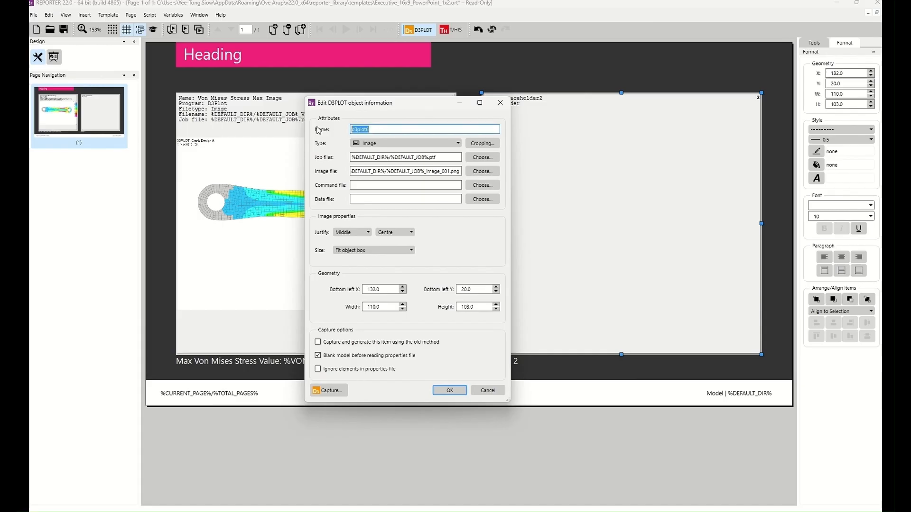
text(Von Mises Stress Animation)
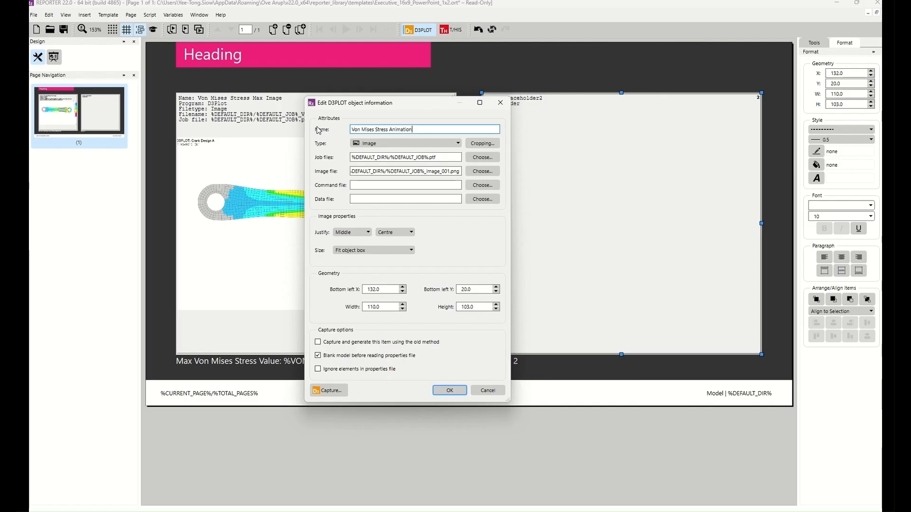
click(363, 146)
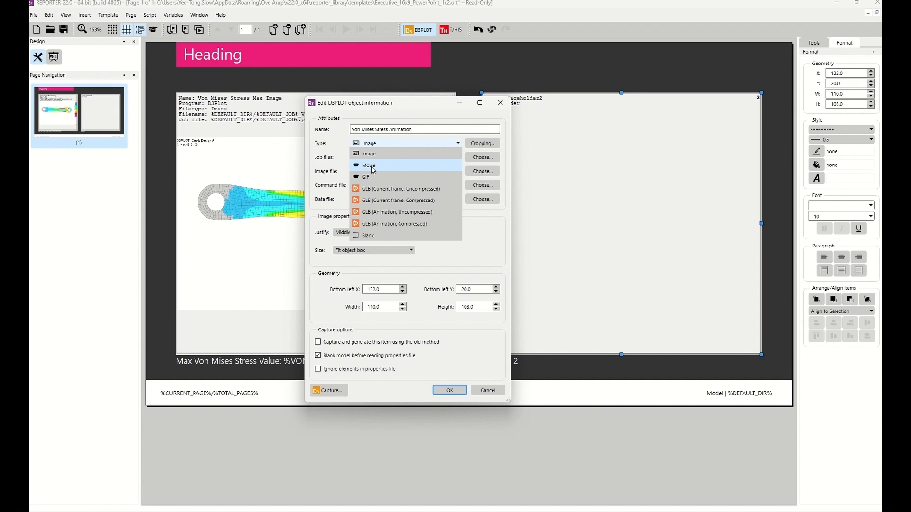
click(370, 165)
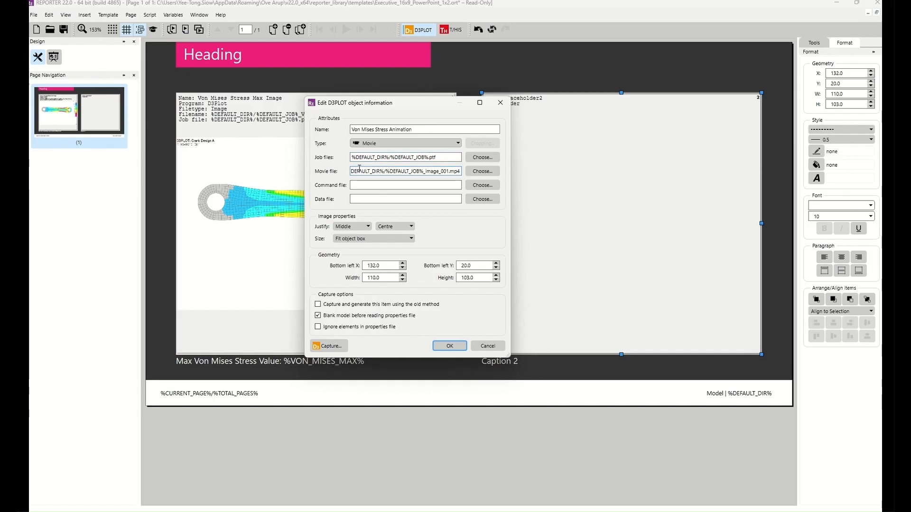
Set the item's movie file to %DEFAULT_DIR%/%DEFAULT_JOB%_Von_Mises_Max.mp4 and confirm the item's settings
click(430, 171)
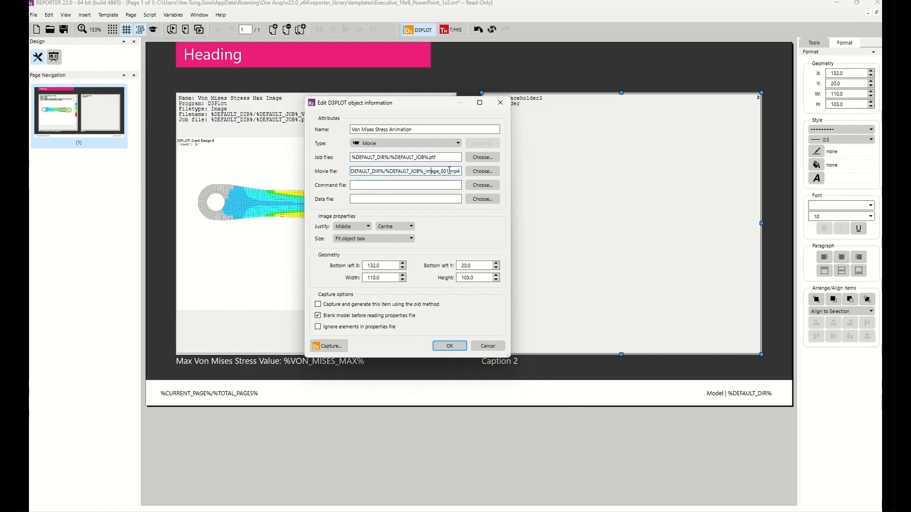
drag(449, 171, 426, 171)
key(BackSpace)
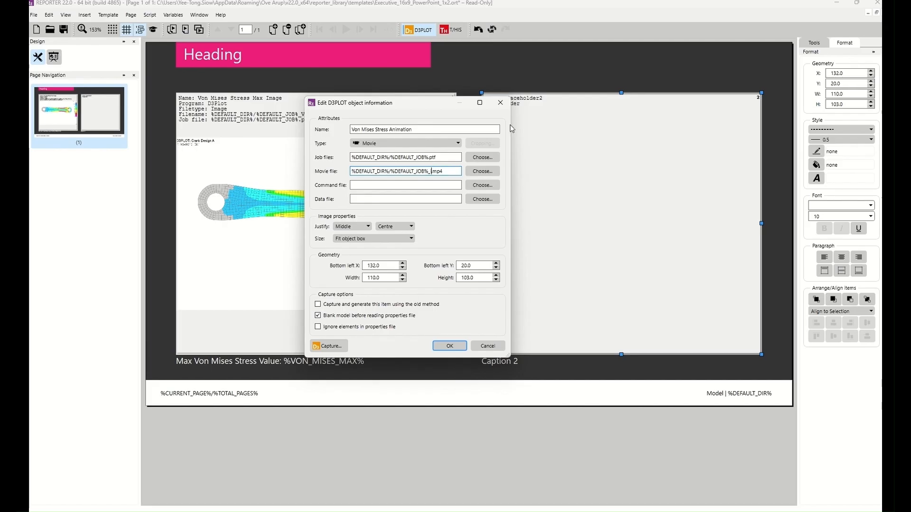
text(Von_Mises_Max)
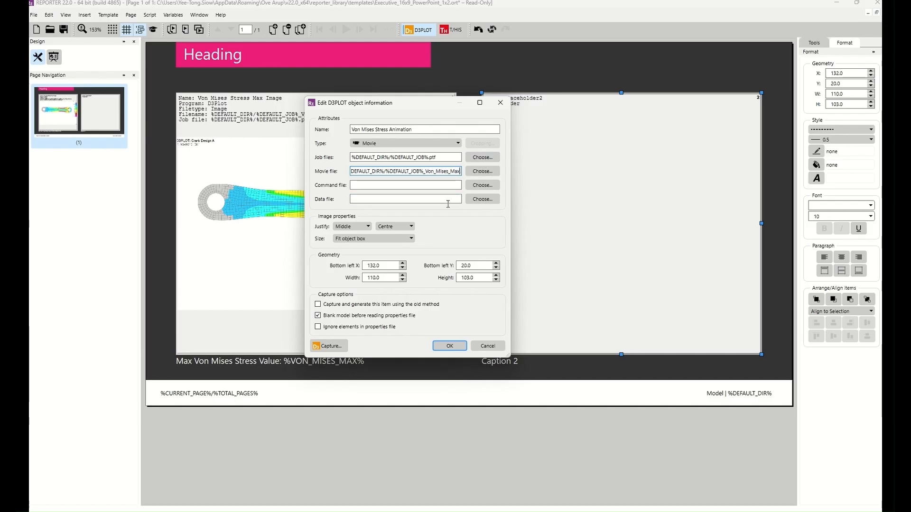
drag(411, 171, 452, 177)
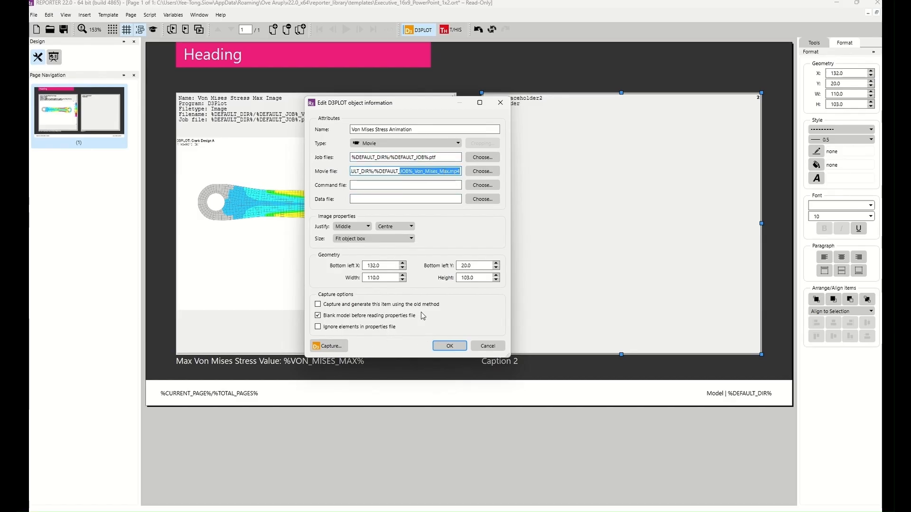
click(449, 347)
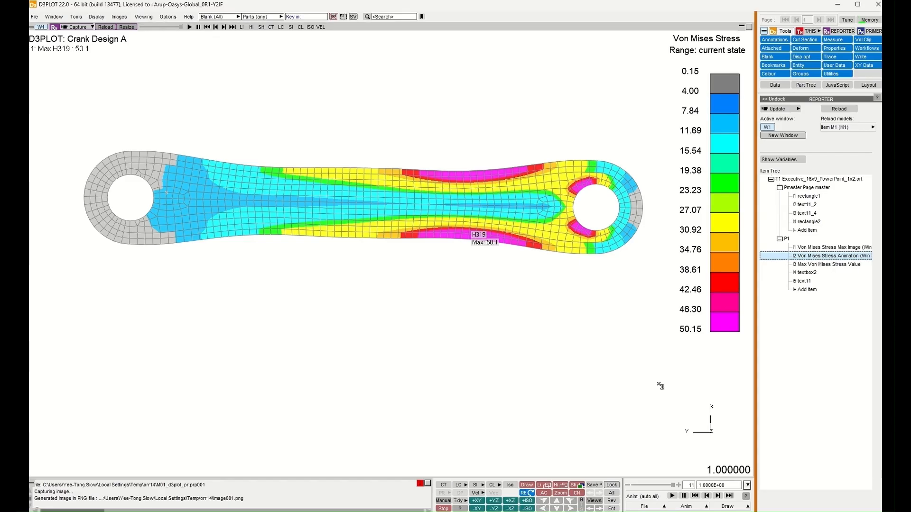
Play the crank's stress animation in D3PLOT and magnify the displacements by a factor of 50 in all directions
click(672, 495)
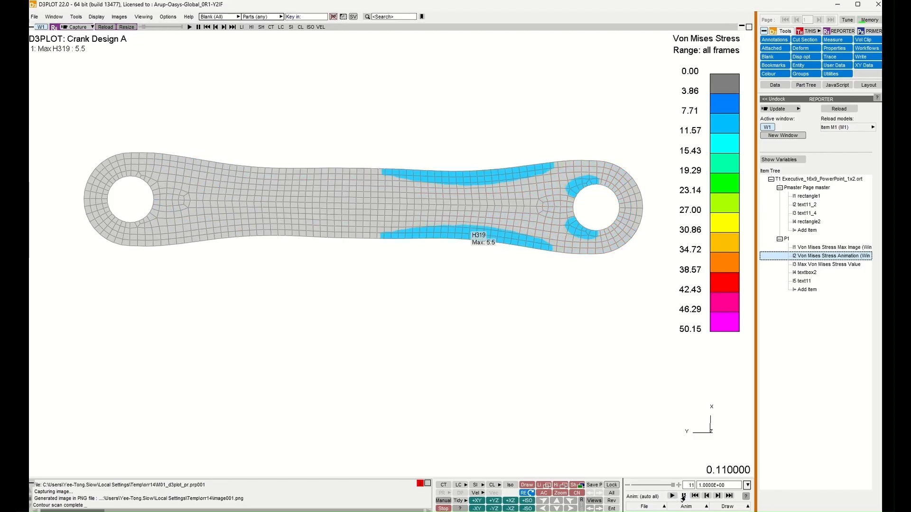
click(683, 496)
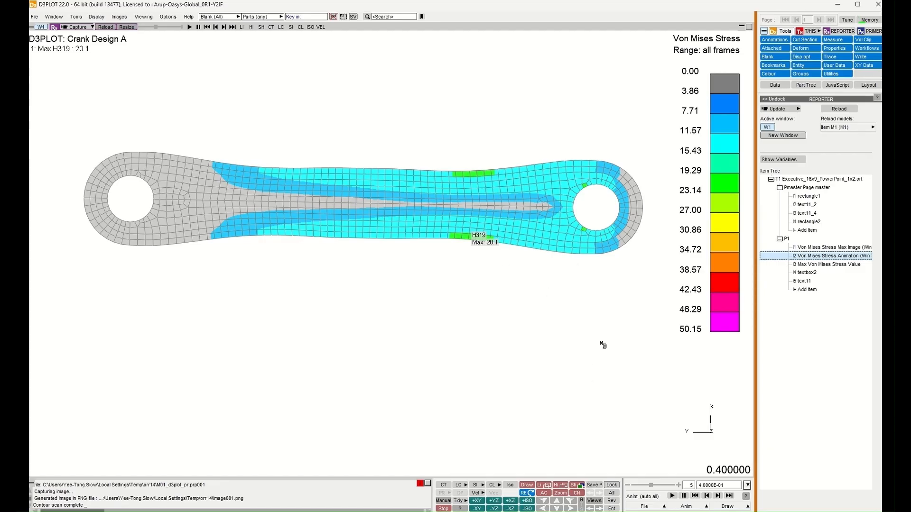
click(799, 49)
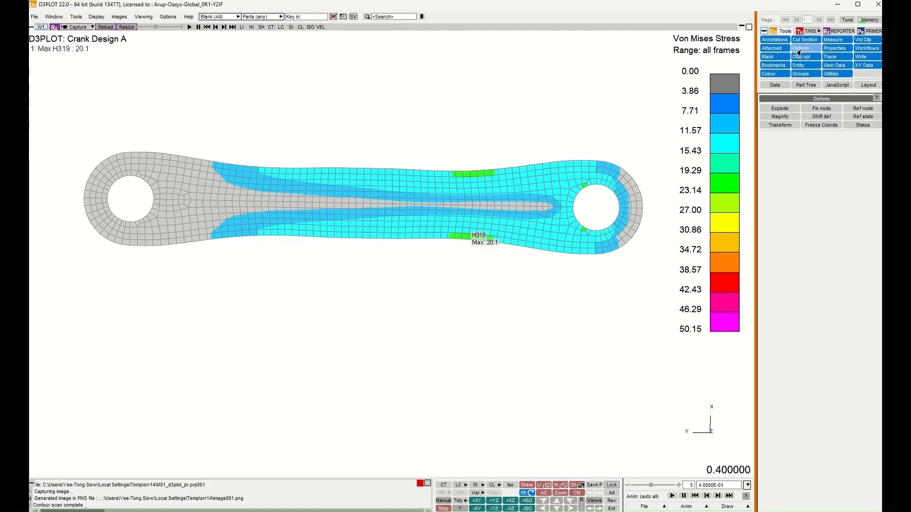
click(784, 117)
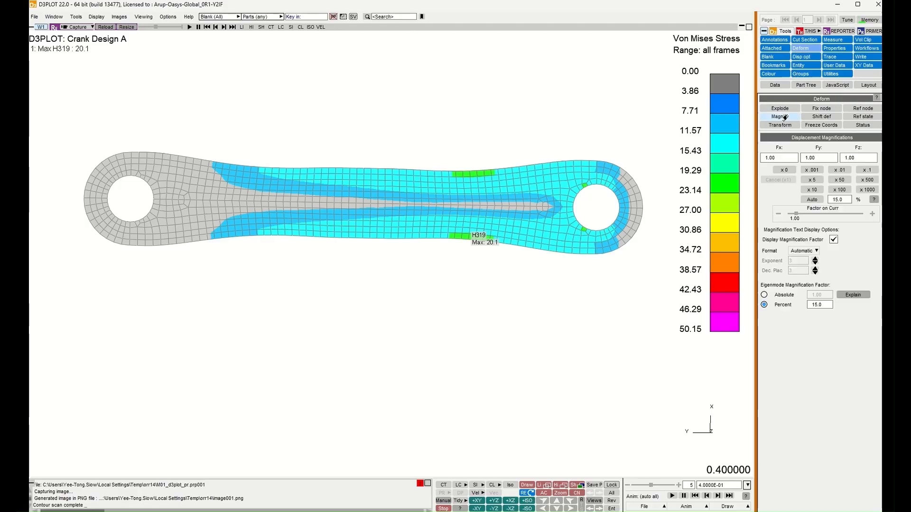
click(811, 190)
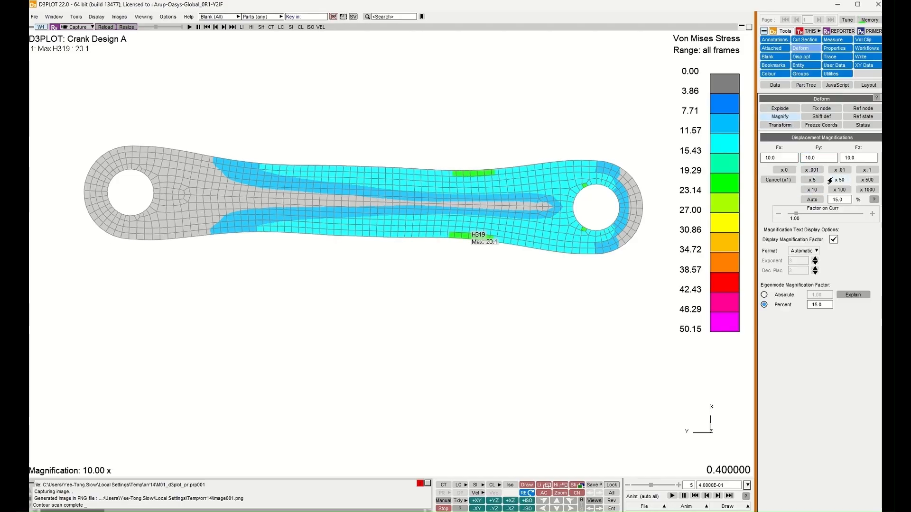
click(830, 180)
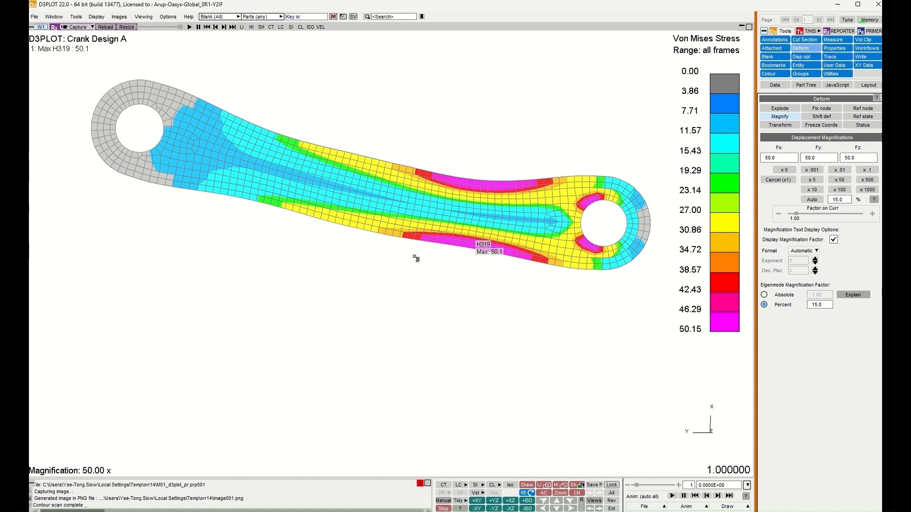
Slow the animation with a time delay, trying 1 frame per second and settling on 5 frames per second
click(702, 508)
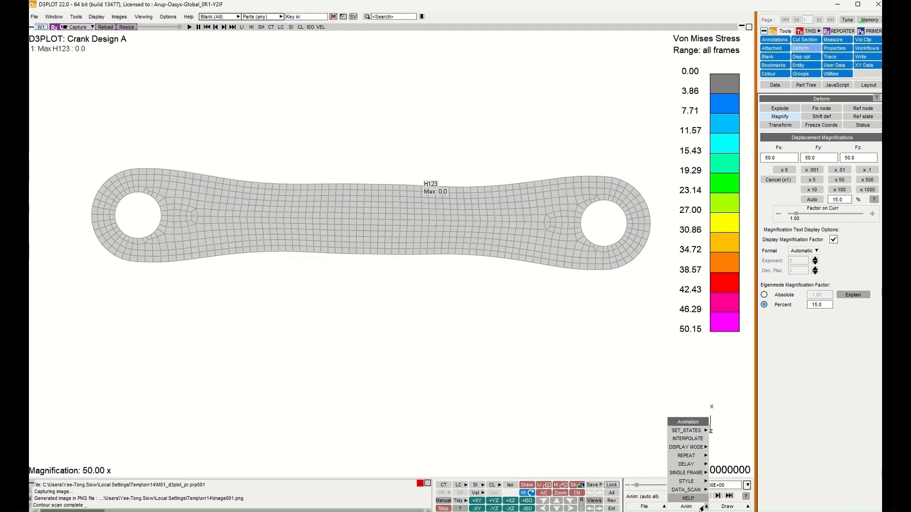
click(695, 463)
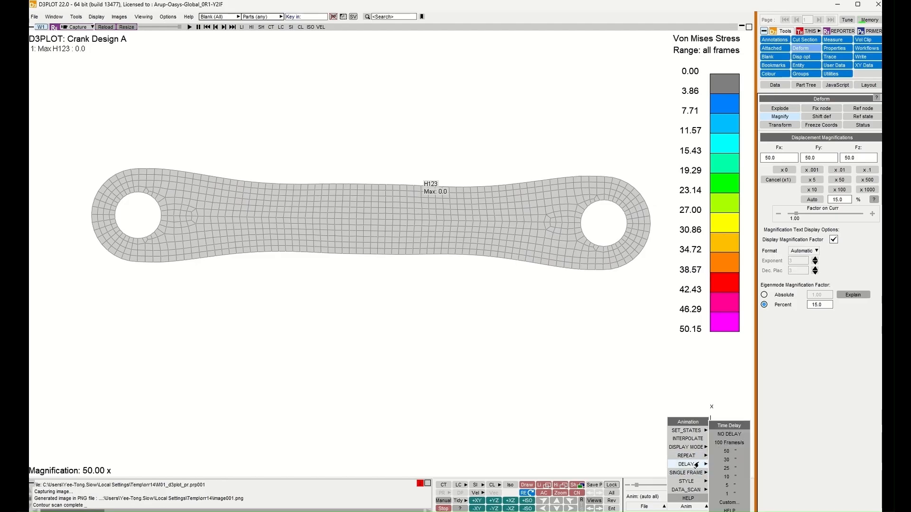
click(720, 495)
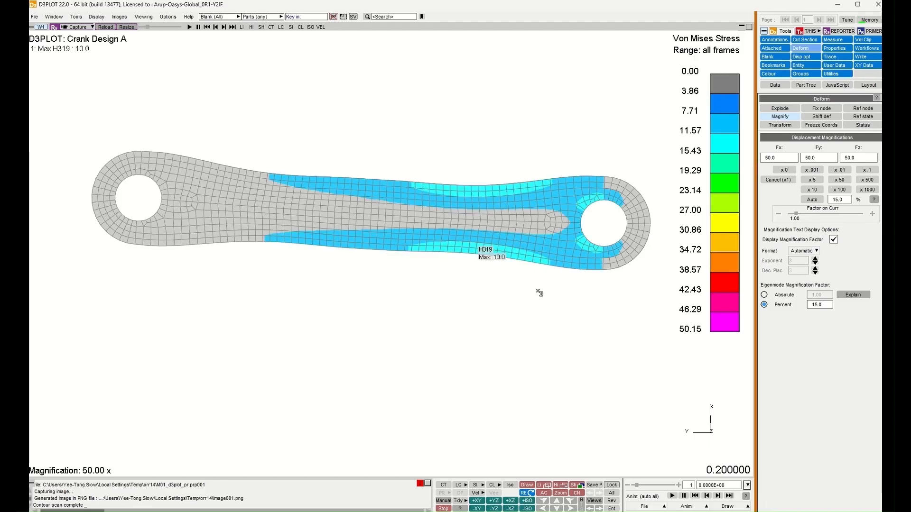
click(687, 507)
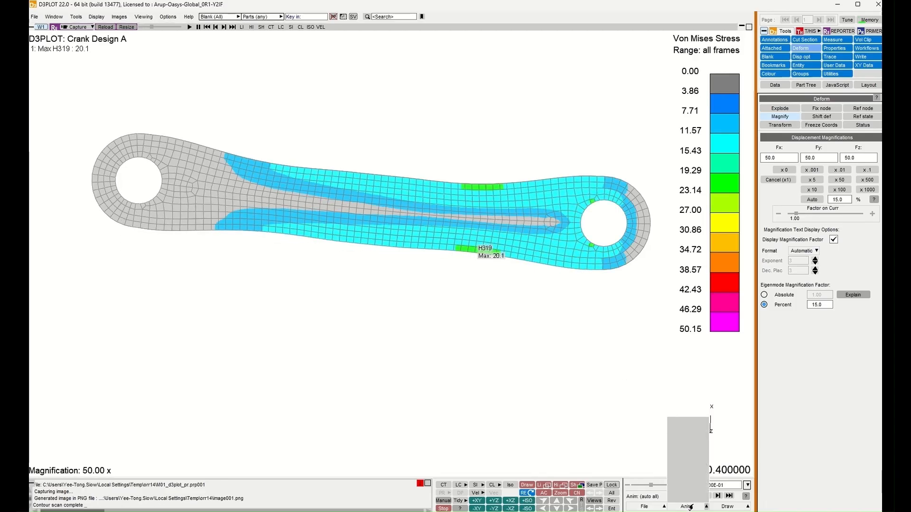
mouse_move(695, 465)
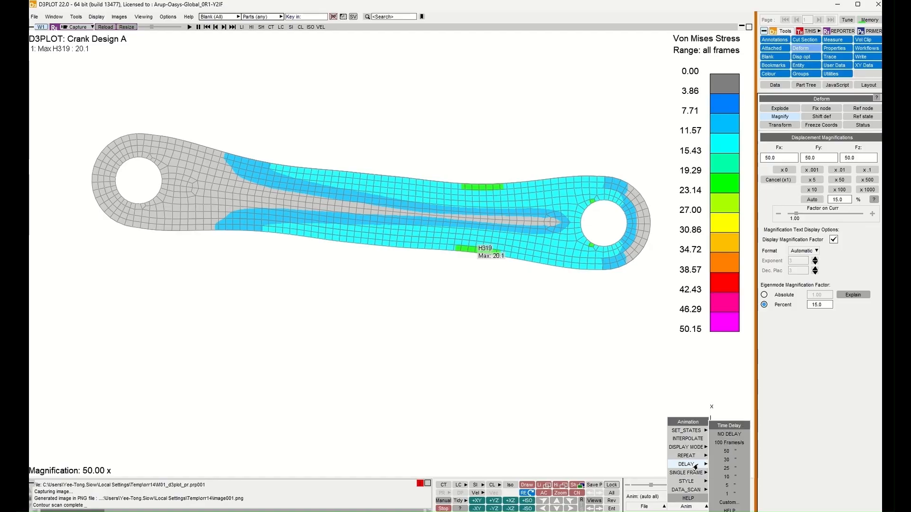
click(726, 486)
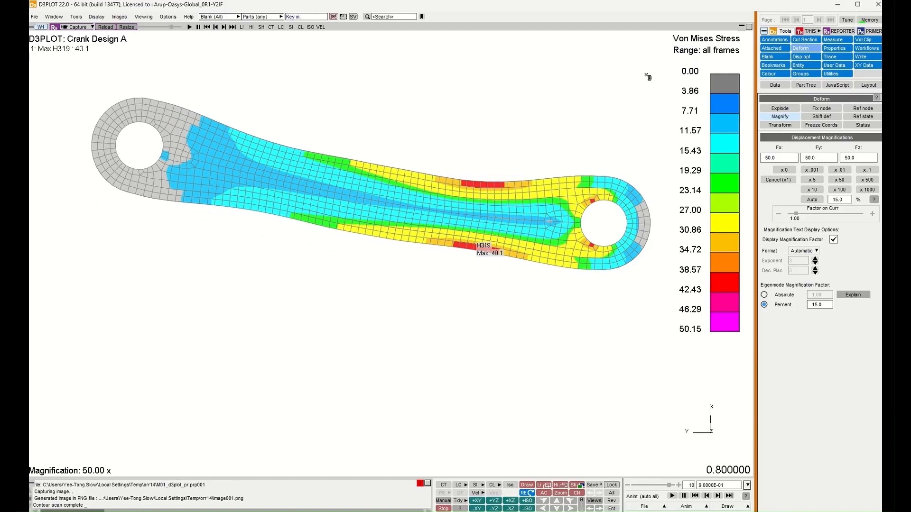
Capture the animation into the Von Mises Stress Animation item and play the movie in the report's Presentation view
click(829, 31)
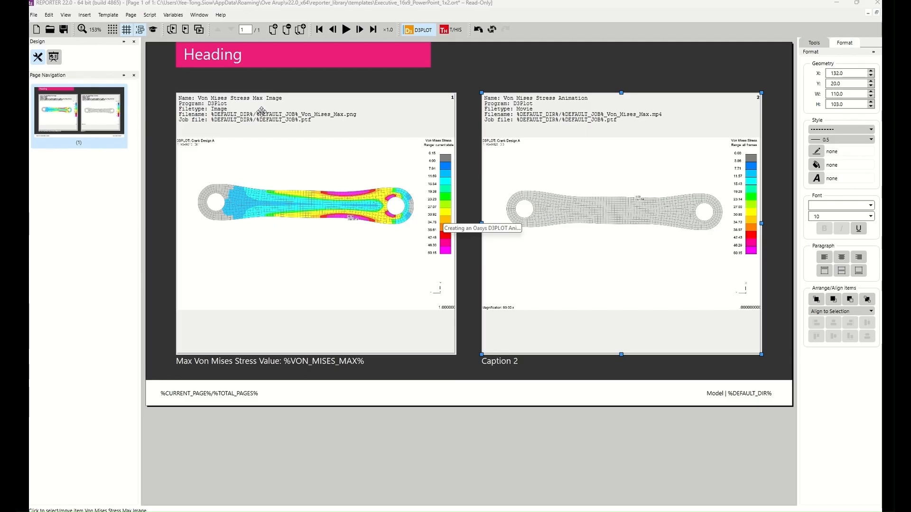
click(55, 57)
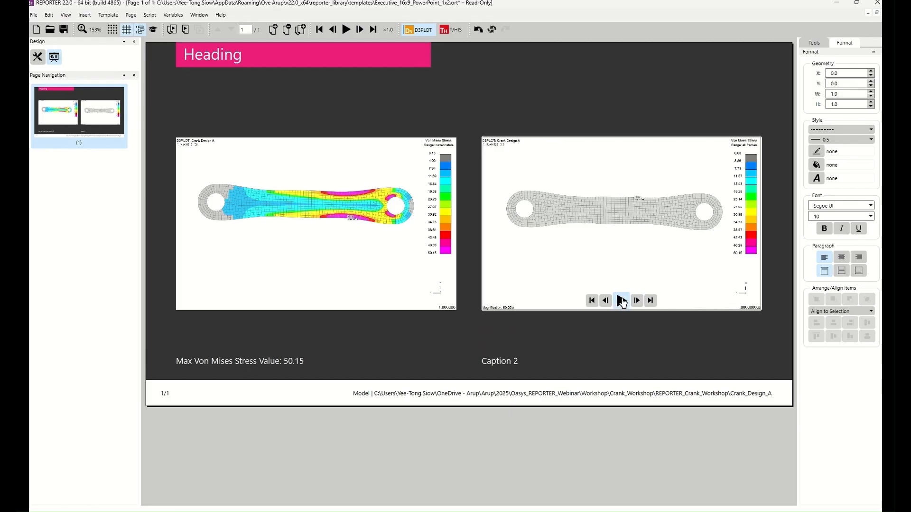
click(622, 301)
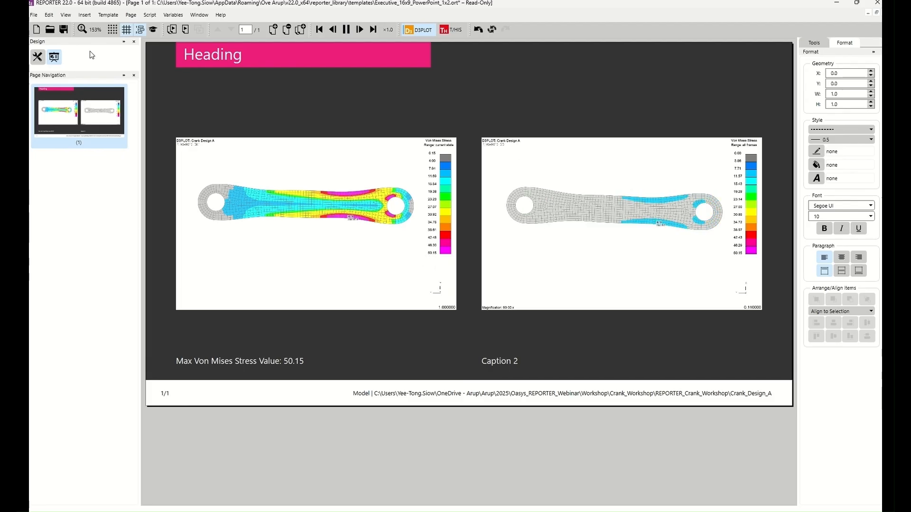
Return to Design view and insert an Executive 16:9 Landscape 1x2 Layout page after page 1
click(38, 57)
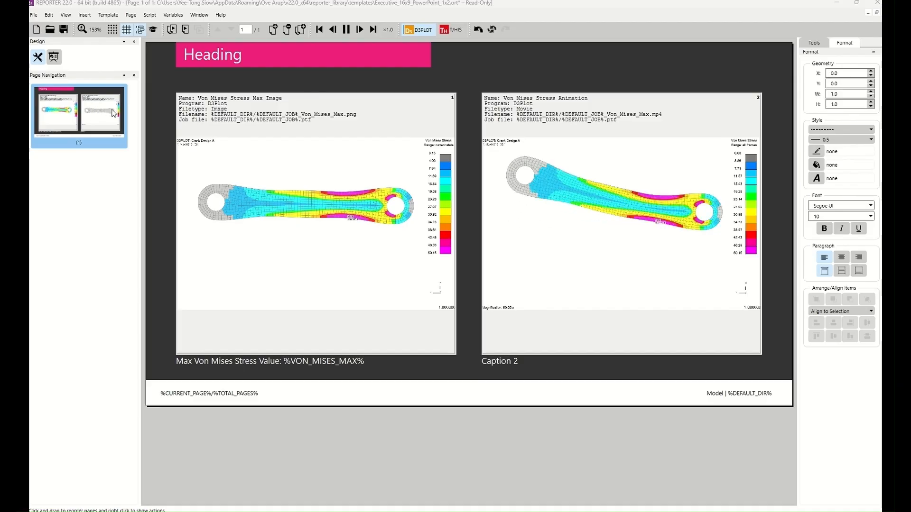
right_click(87, 110)
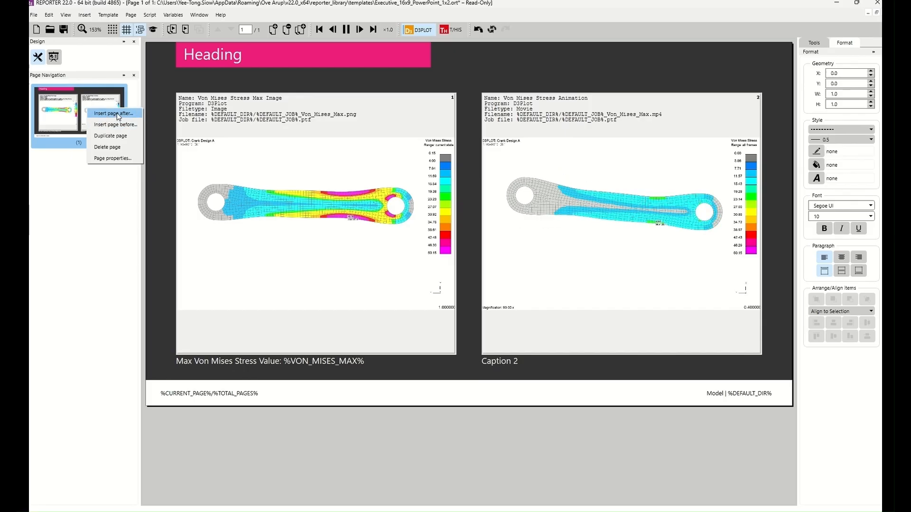
click(117, 113)
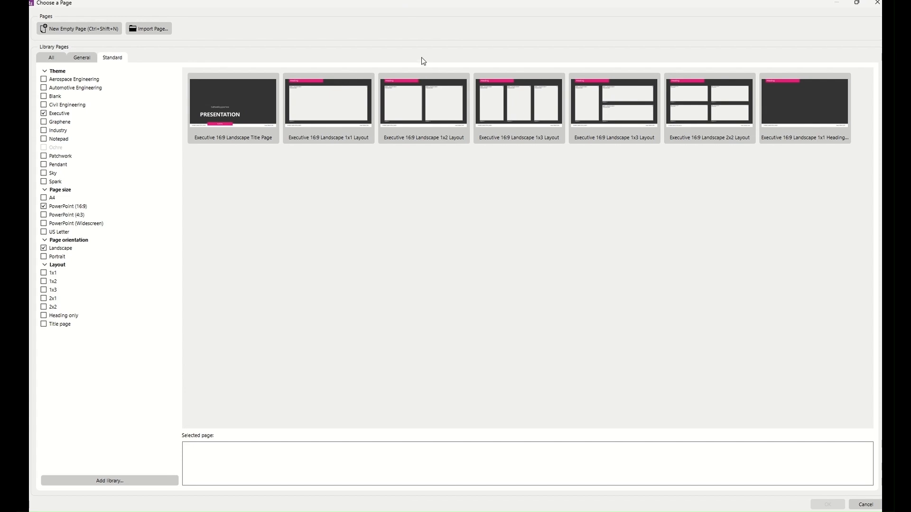
click(420, 112)
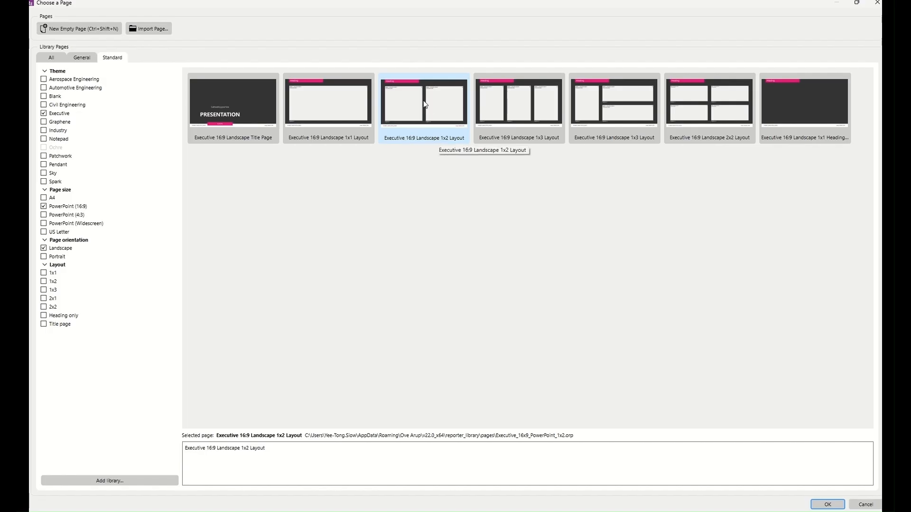
click(828, 505)
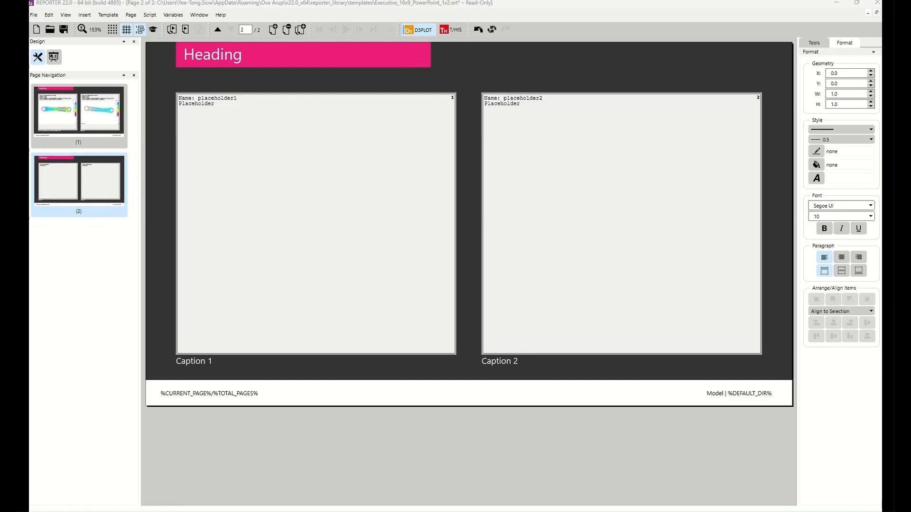
drag(96, 182, 97, 204)
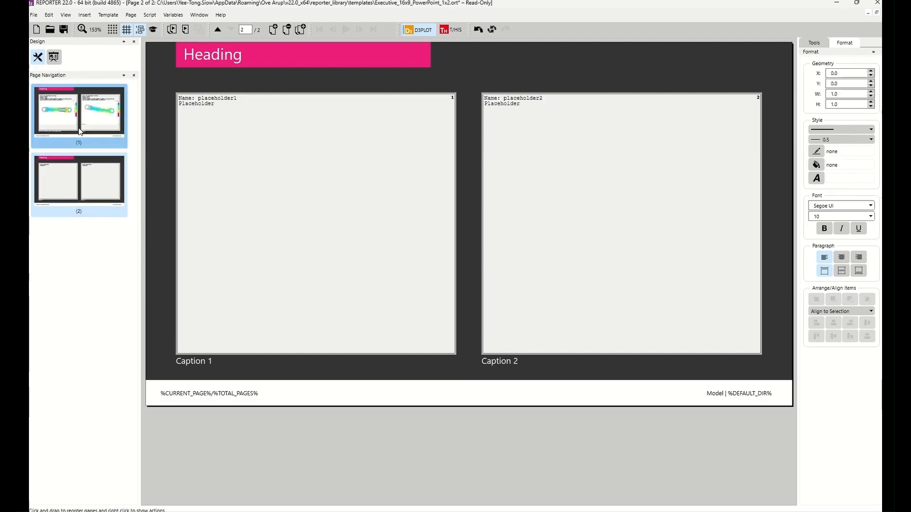
drag(76, 117, 77, 204)
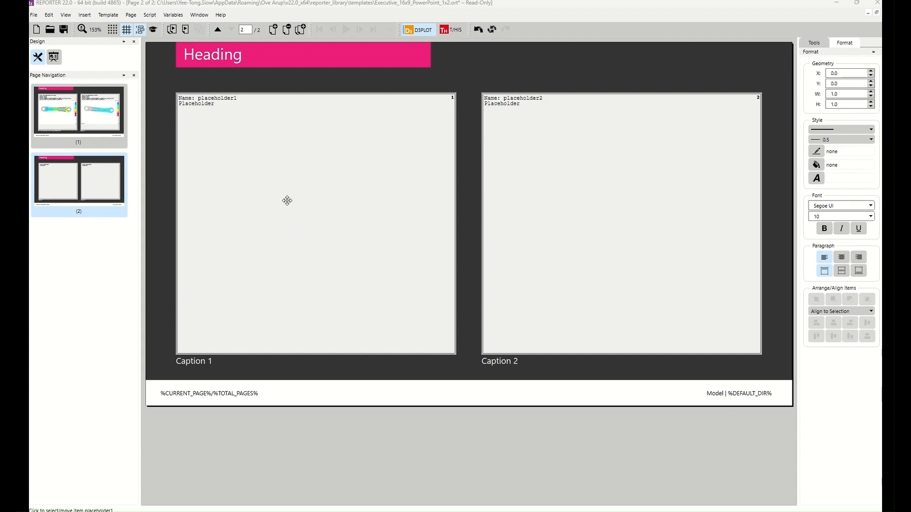
Convert placeholder1 on page 2 into a T/HIS item through its placeholder properties
click(235, 121)
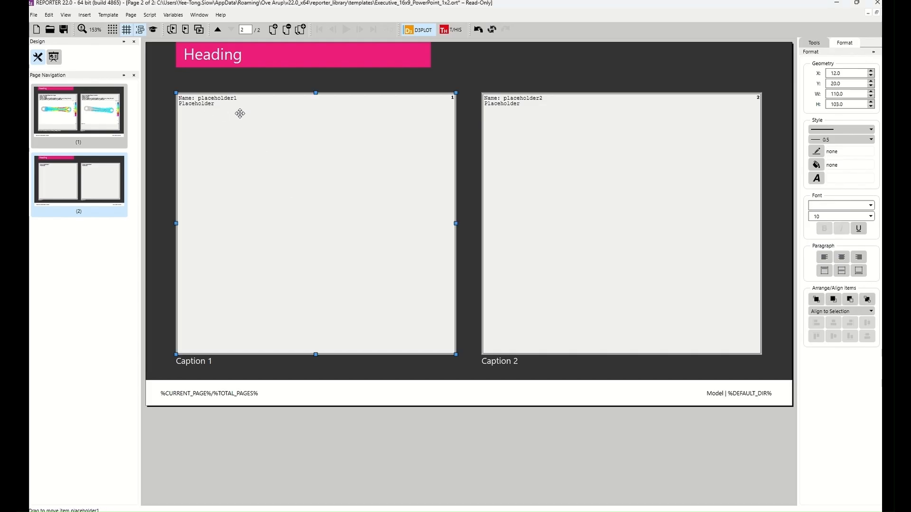
right_click(240, 114)
click(261, 122)
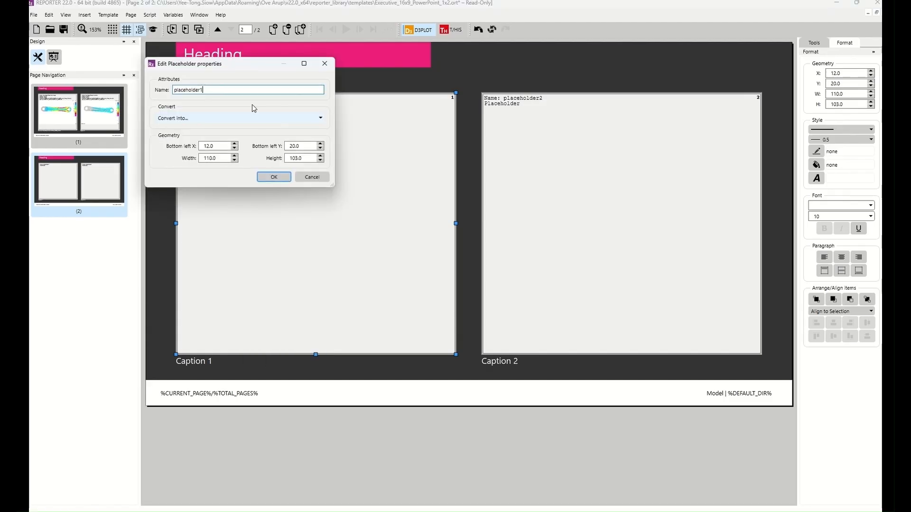
drag(308, 72, 381, 76)
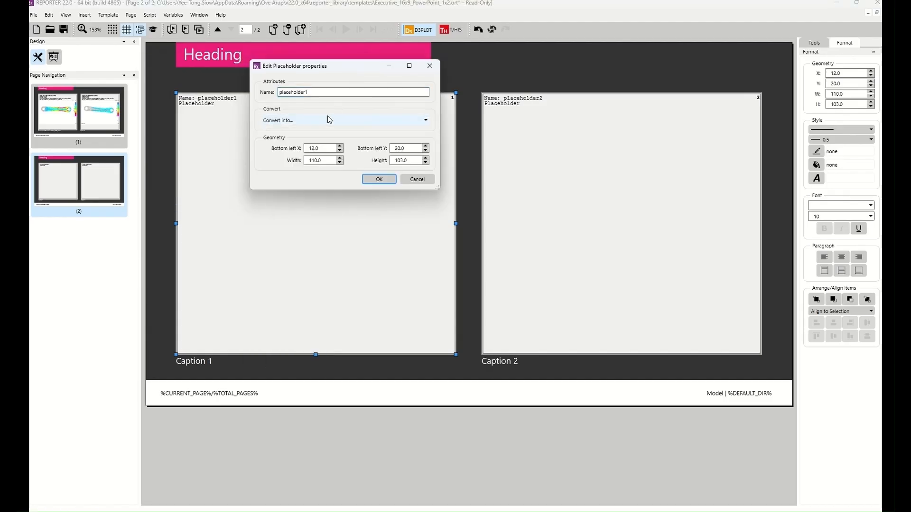
click(329, 118)
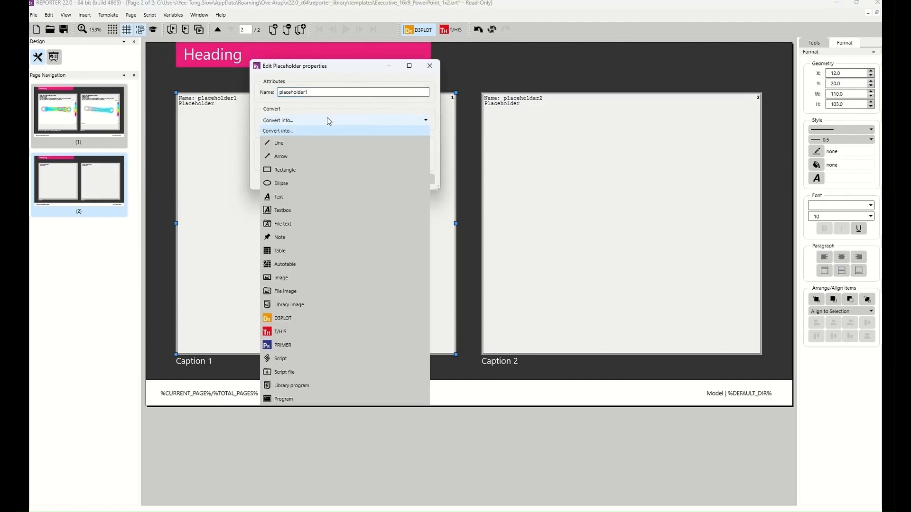
click(308, 339)
click(377, 179)
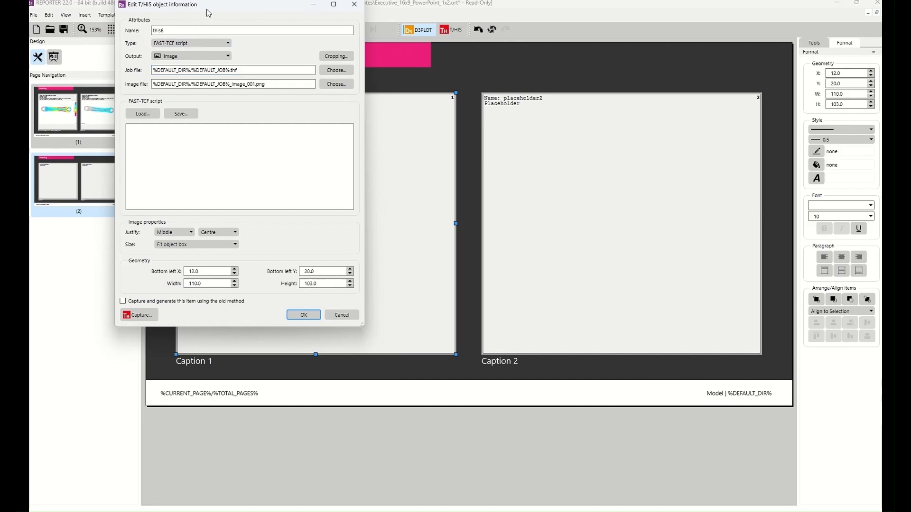
Name the T/HIS item "Total Internal Energy" and set its image file to %DEFAULT_DIR%/%DEFAULT_JOB%_Total_Internal_Energy.png
drag(207, 7, 179, 69)
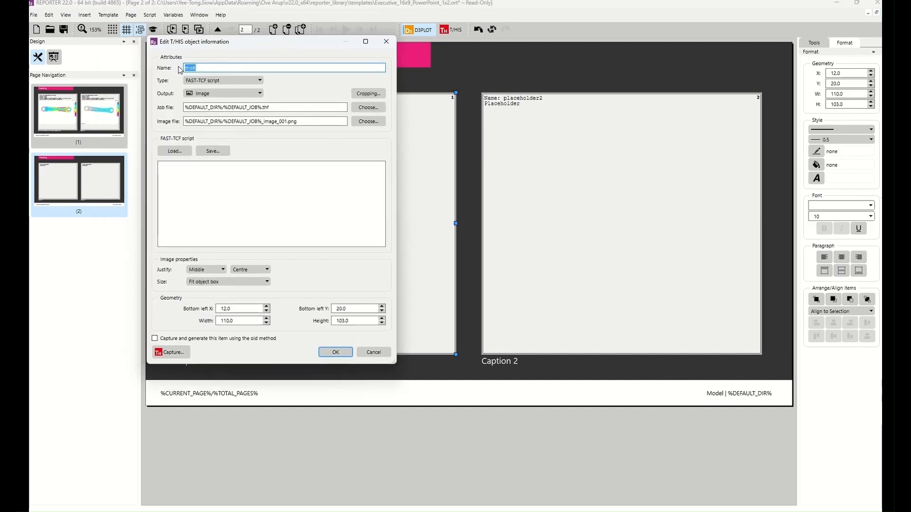
text(Total Internal Energy)
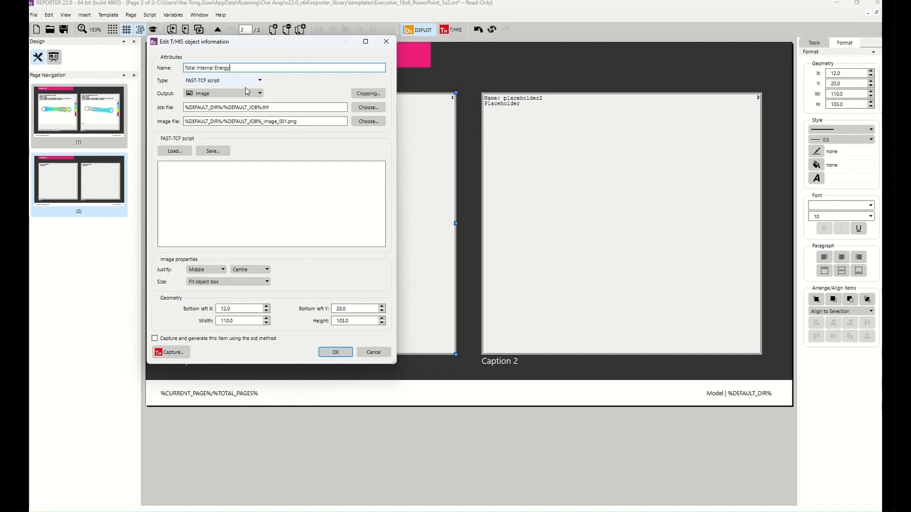
click(286, 119)
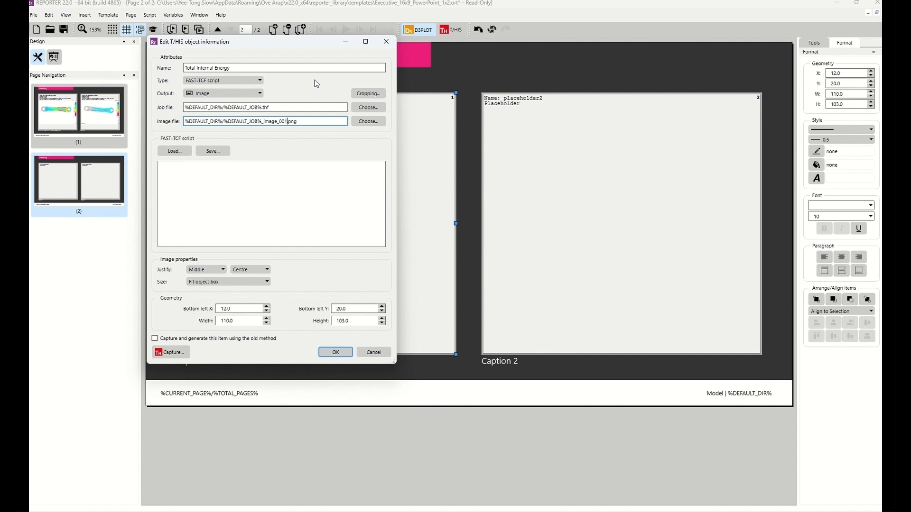
key(BackSpace)
key(BackSpace)
key(BackSpace)
key(BackSpace)
key(BackSpace)
key(BackSpace)
key(BackSpace)
key(BackSpace)
key(BackSpace)
key(BackSpace)
text(Total_Internal_Energy)
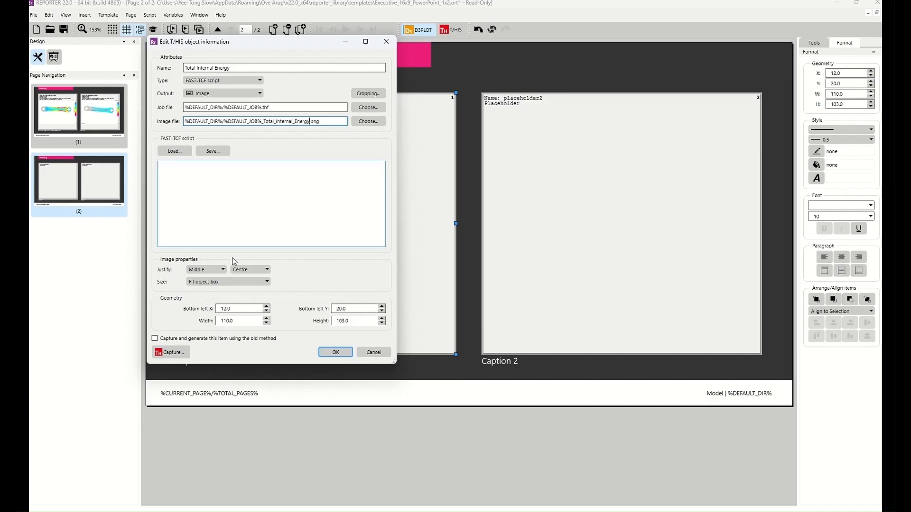
Capture the Total Internal Energy item in T/HIS by plotting the whole model's global internal energy curve and updating the item
click(172, 353)
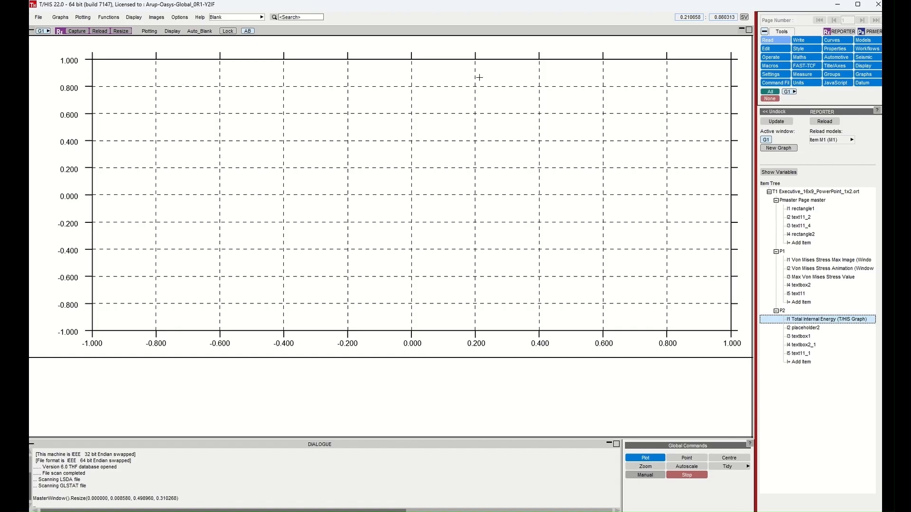
click(767, 42)
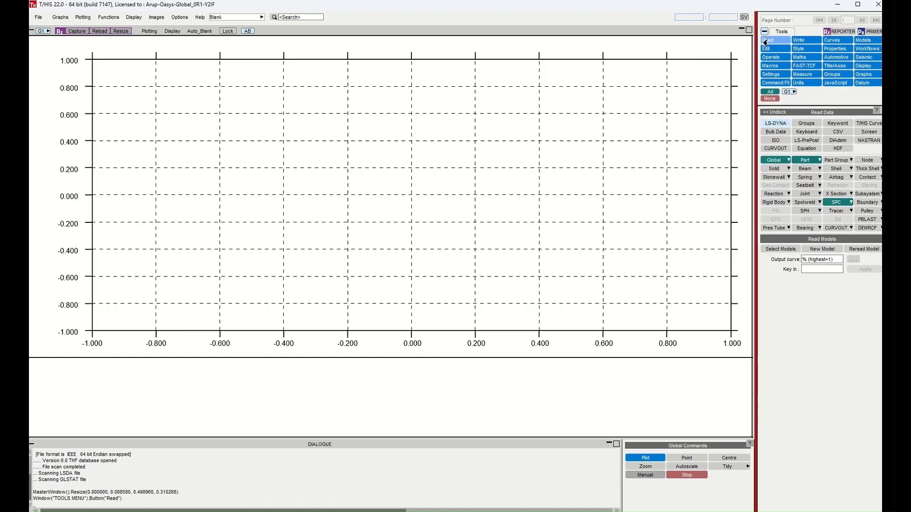
click(771, 158)
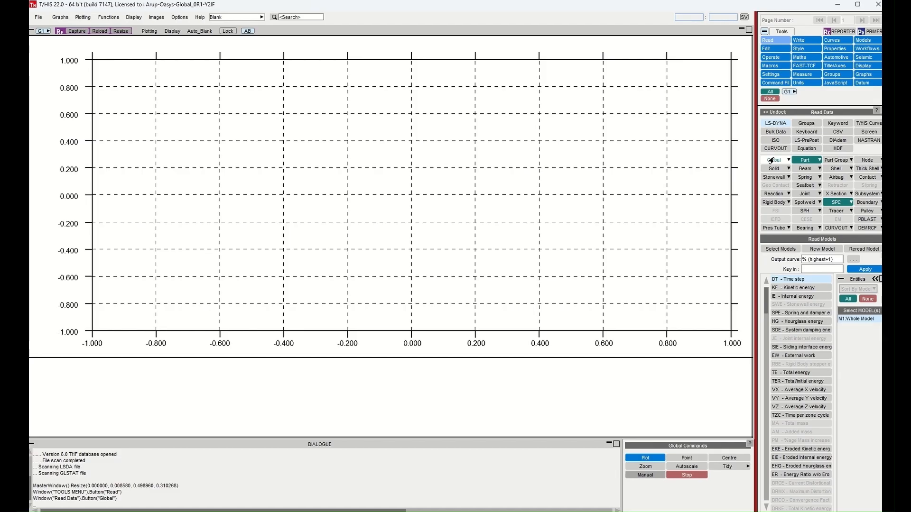
click(790, 297)
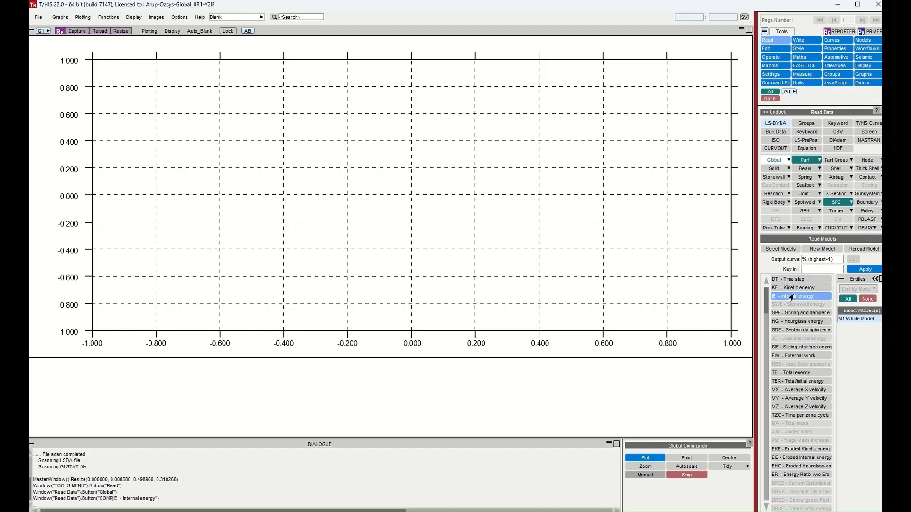
click(854, 269)
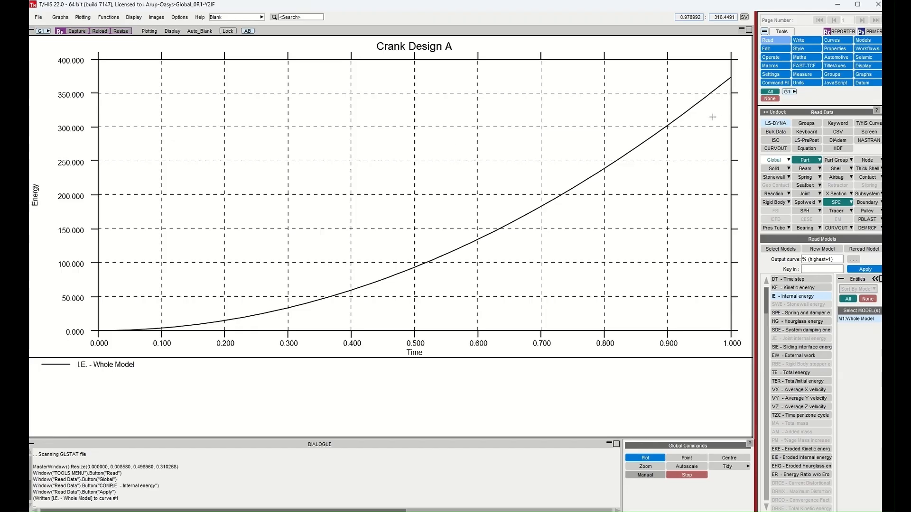
click(835, 32)
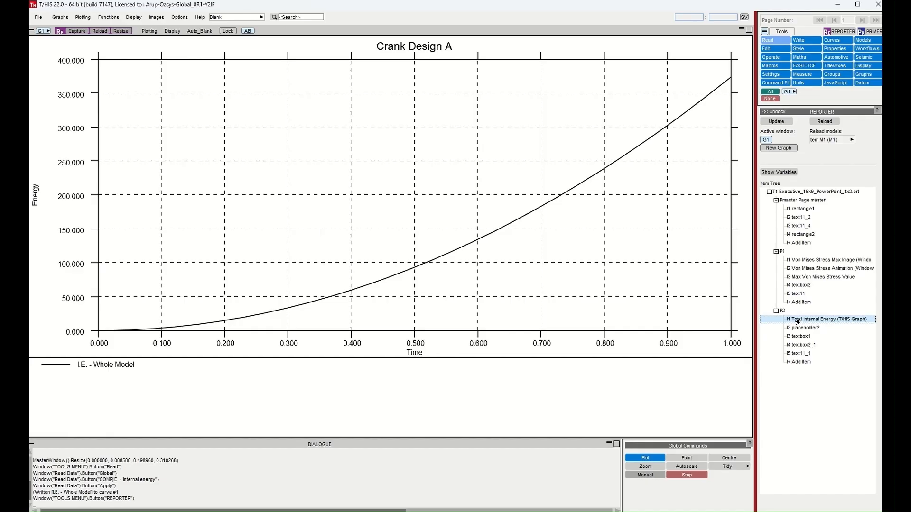
click(777, 122)
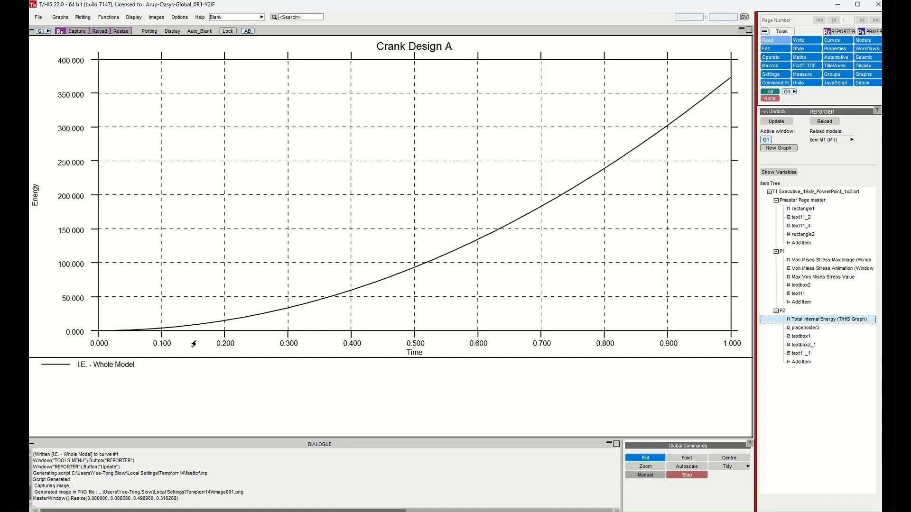
Add a new report variable for the I.E. - Whole Model curve with the property max
click(777, 173)
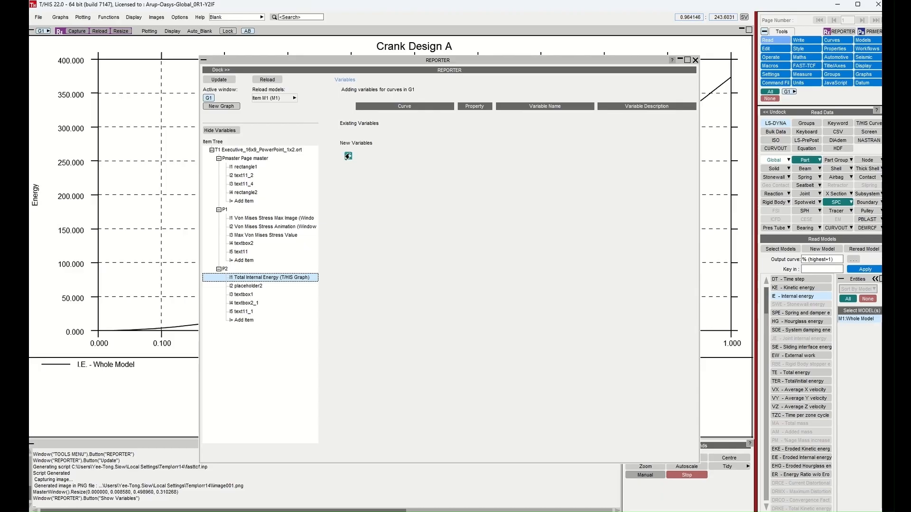
click(348, 156)
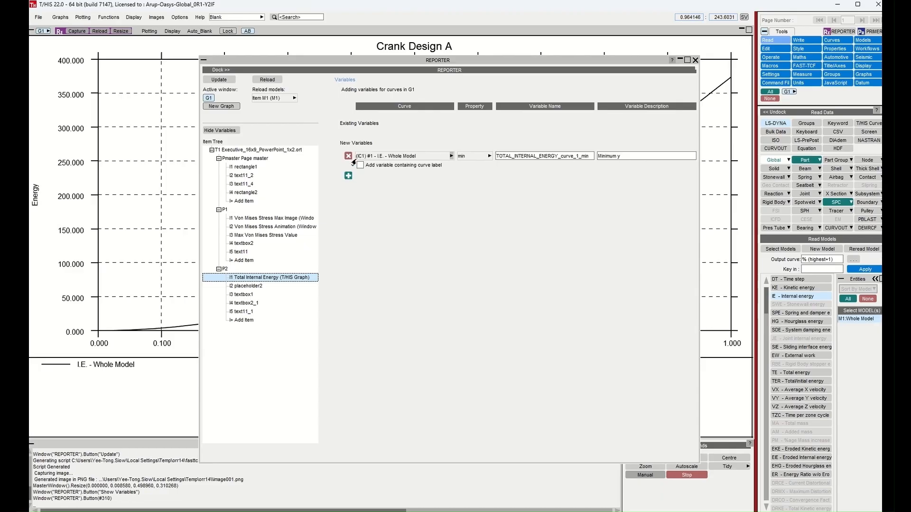
click(376, 156)
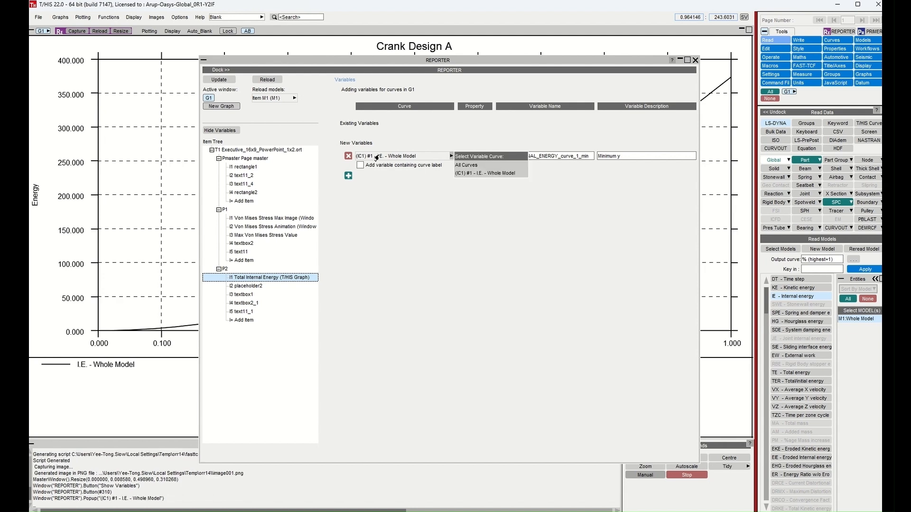
click(471, 158)
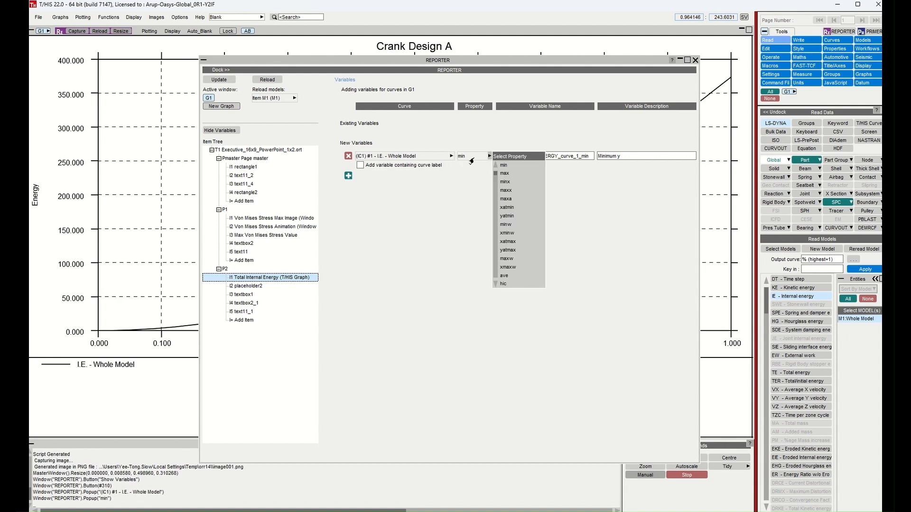
click(506, 171)
click(488, 157)
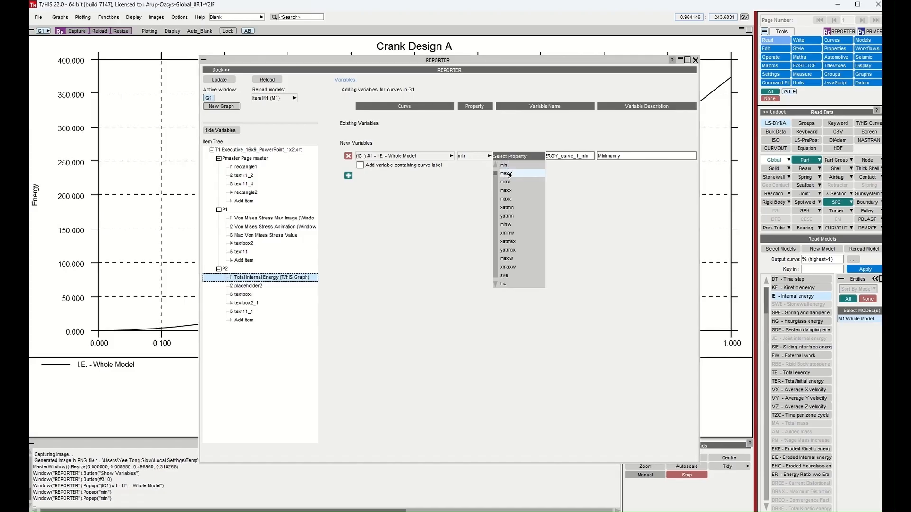
scroll(509, 221, up, 3)
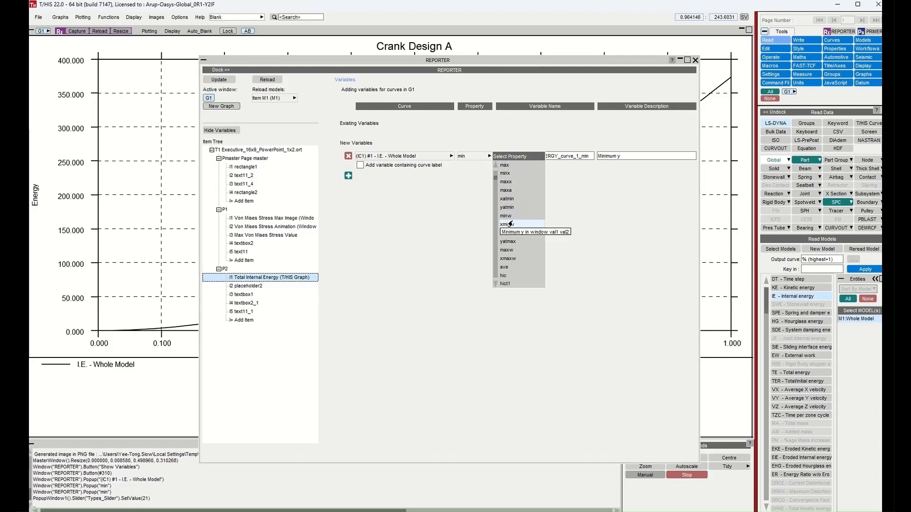
scroll(508, 220, down, 3)
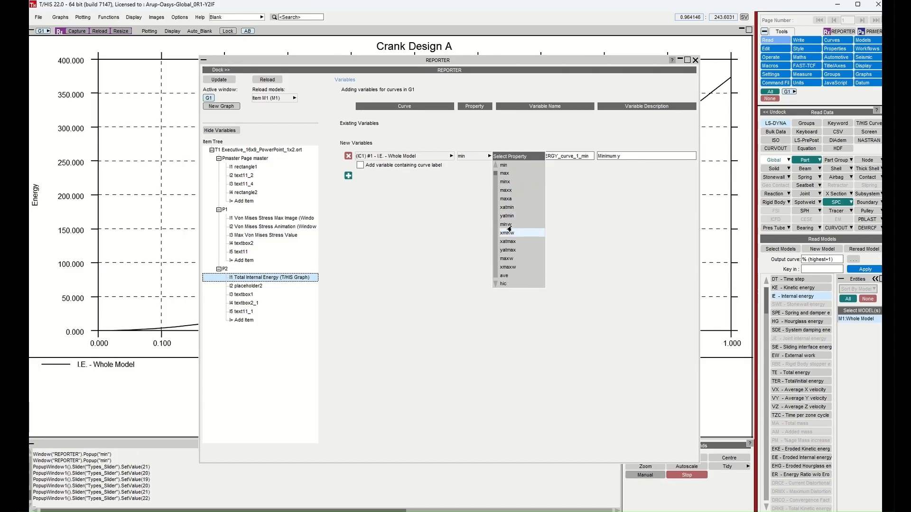
click(508, 174)
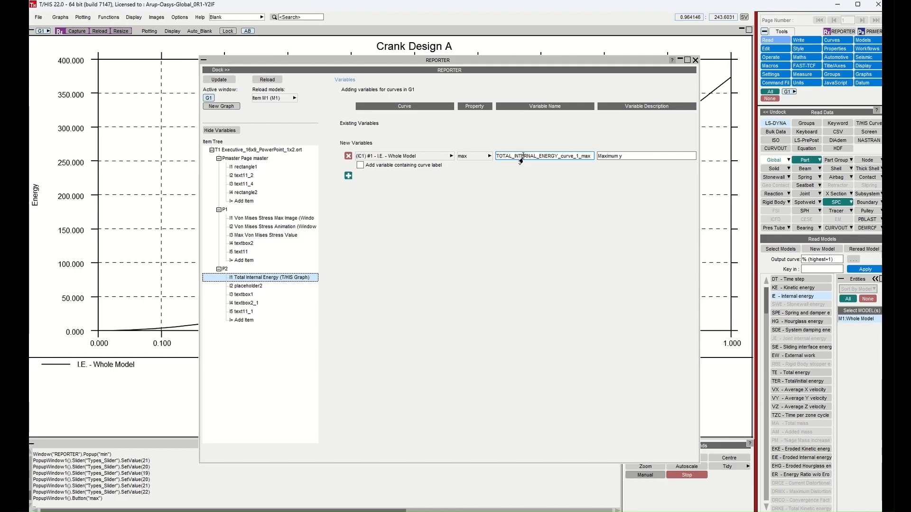
Name the new curve variable MAX_INTERNAL_ENERGY
double_click(517, 160)
text(MAX_INTERN)
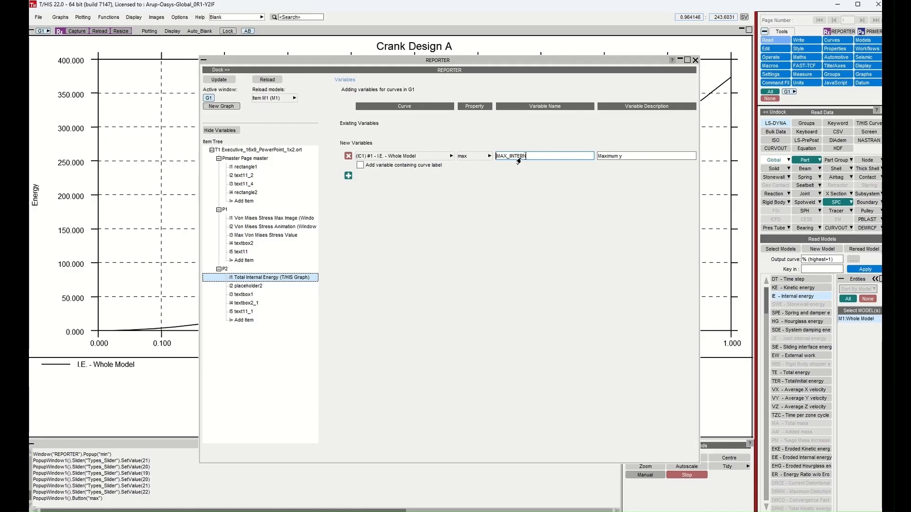
key(BackSpace)
key(BackSpace)
key(BackSpace)
key(BackSpace)
key(BackSpace)
key(BackSpace)
text(IO)
text(INTERNAL_ENERGY)
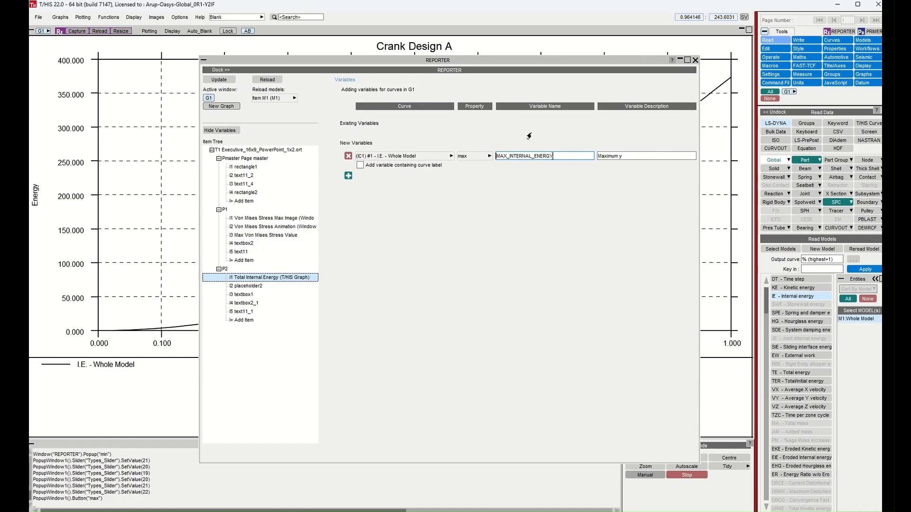
Describe the variable as "Maximum Internal Energy" and update the Total Internal Energy item in REPORTER
click(621, 156)
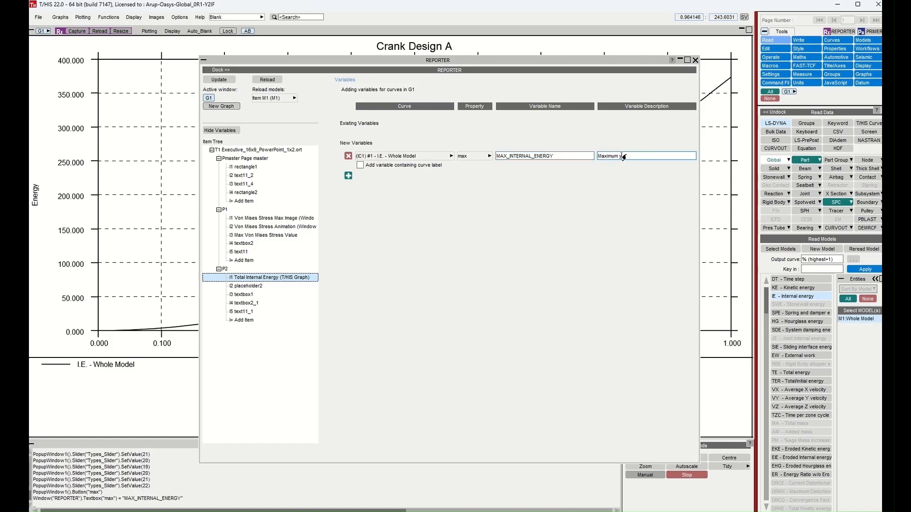
text(Maximum Internal Energy)
key(Return)
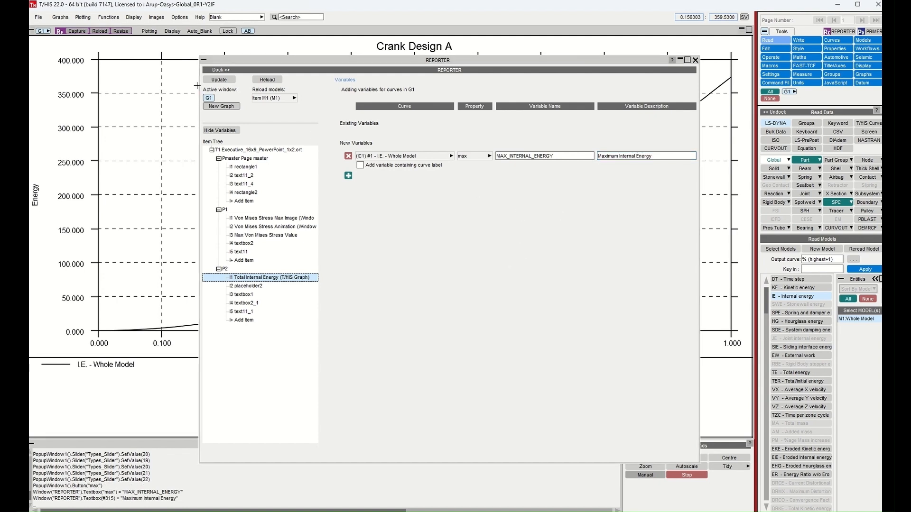
click(218, 79)
click(221, 71)
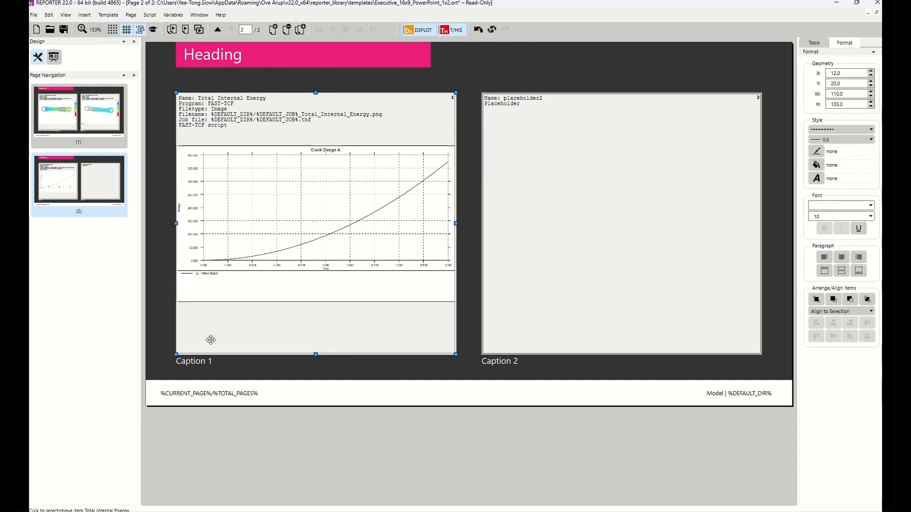
Open the Caption 1 text box on page 2 for editing and name it "Maximum Internal Energy"
click(207, 362)
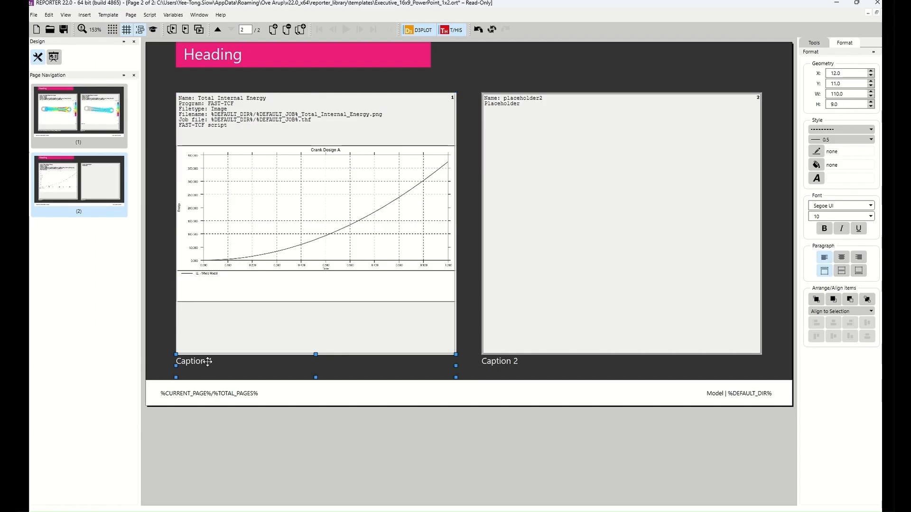
right_click(208, 362)
click(249, 117)
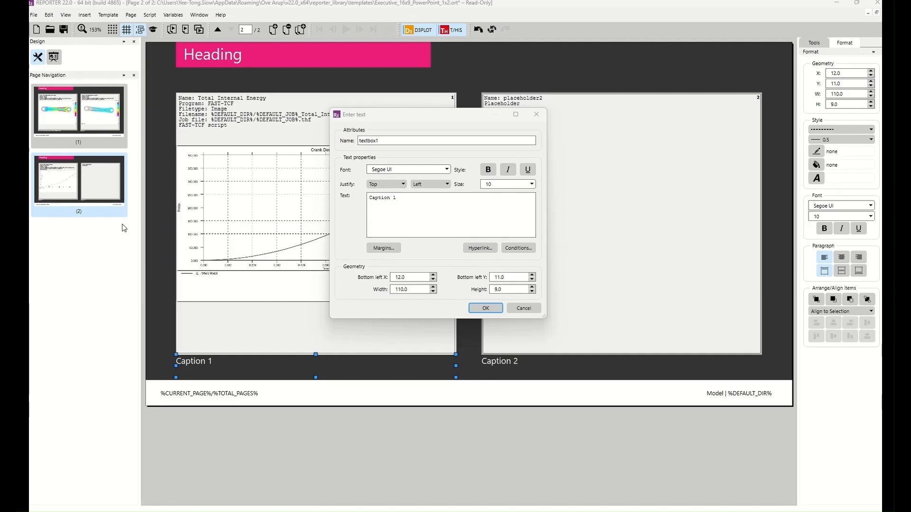
click(389, 140)
drag(389, 139, 300, 141)
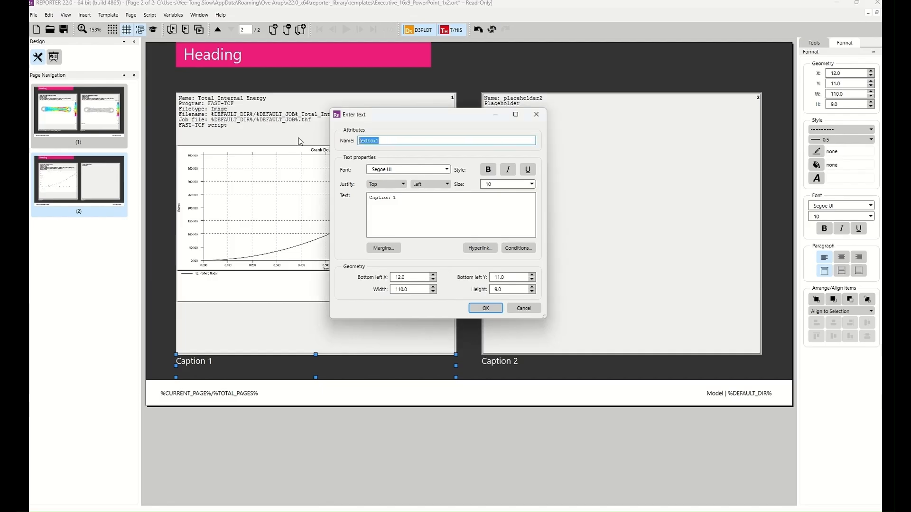
text(T)
text(aximum Internal Energy)
Set the caption text to "Max Internal Energy: %MAX_INTERNAL_ENERGY%", inserting the MAX_INTERNAL_ENERGY variable from the variable list
drag(399, 198, 360, 195)
text(Ma)
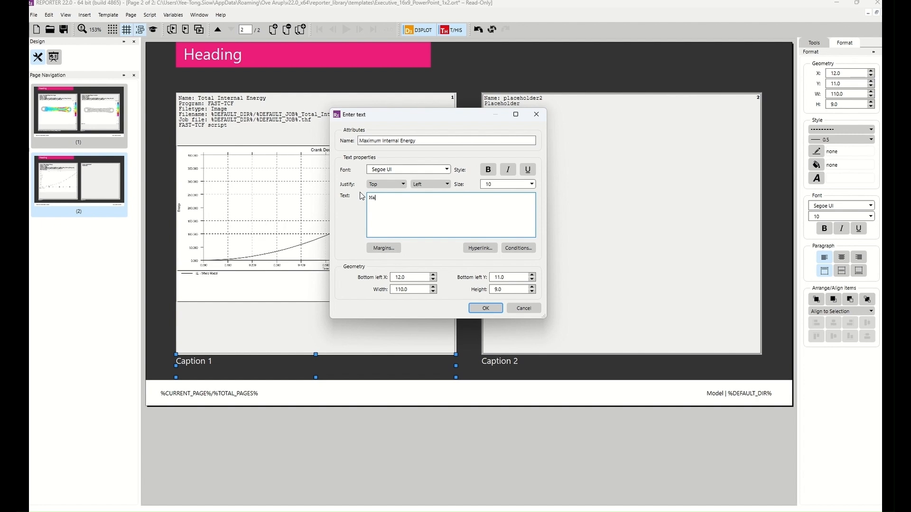
text(x Internal Energy:)
right_click(448, 198)
click(474, 294)
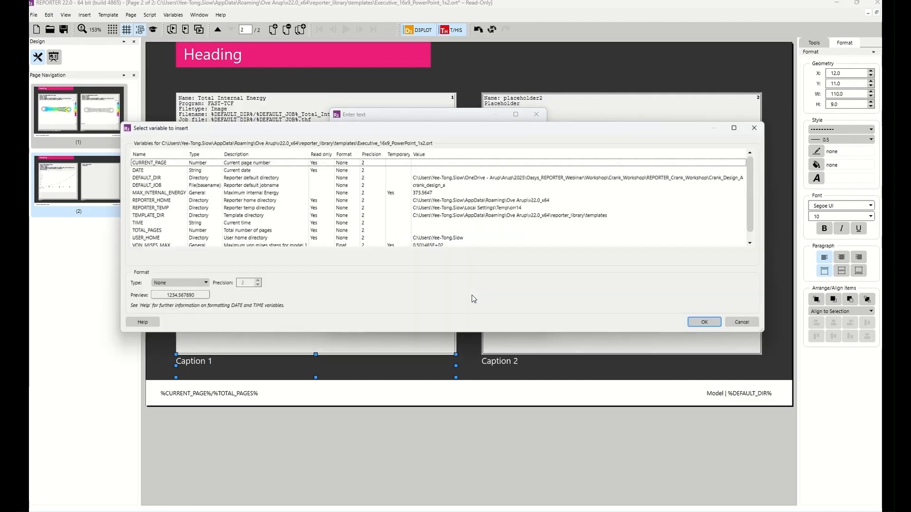
click(155, 192)
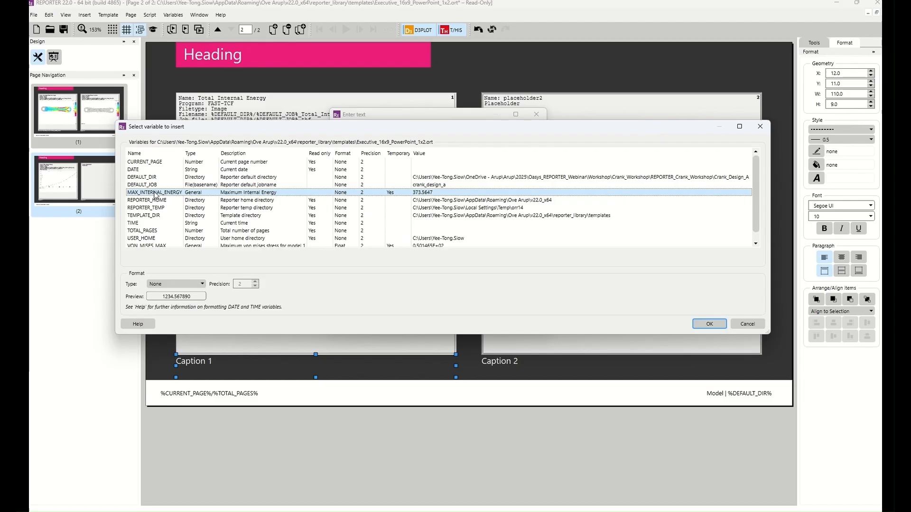
click(710, 324)
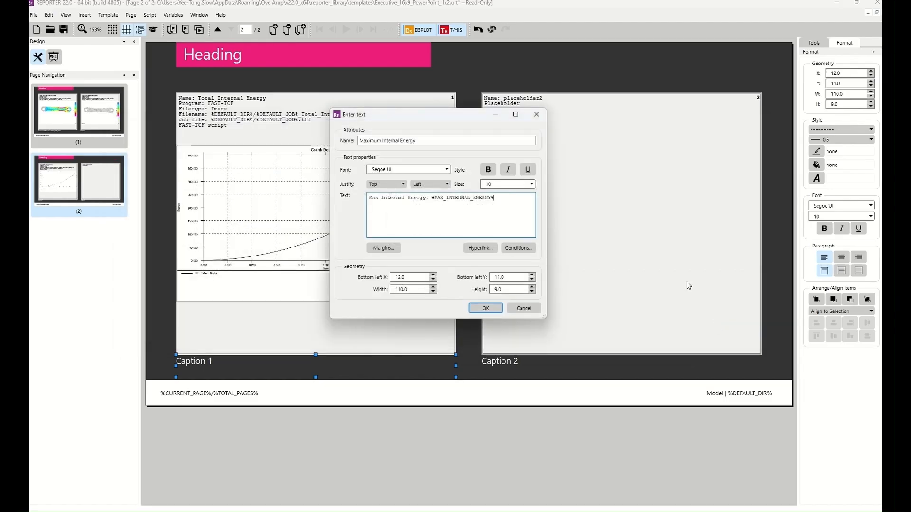
click(474, 308)
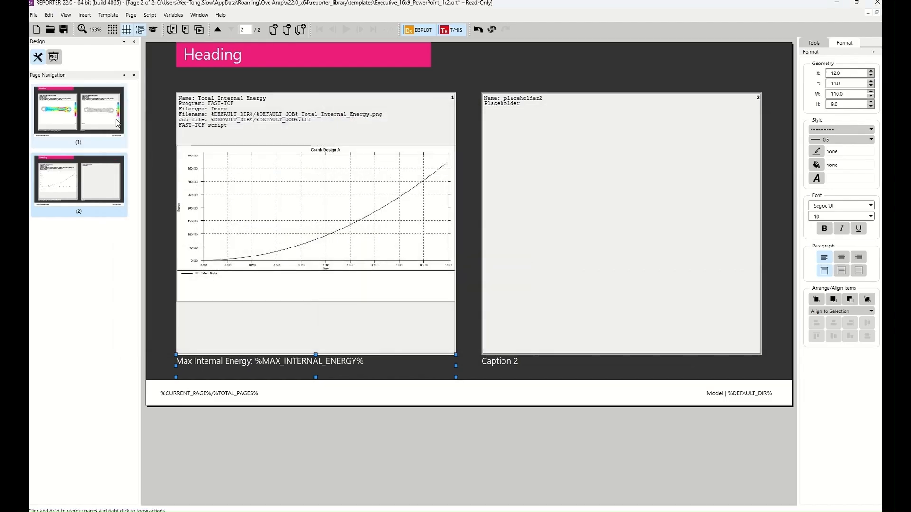
Preview page 2 in Presentation view and return to Design view
click(55, 57)
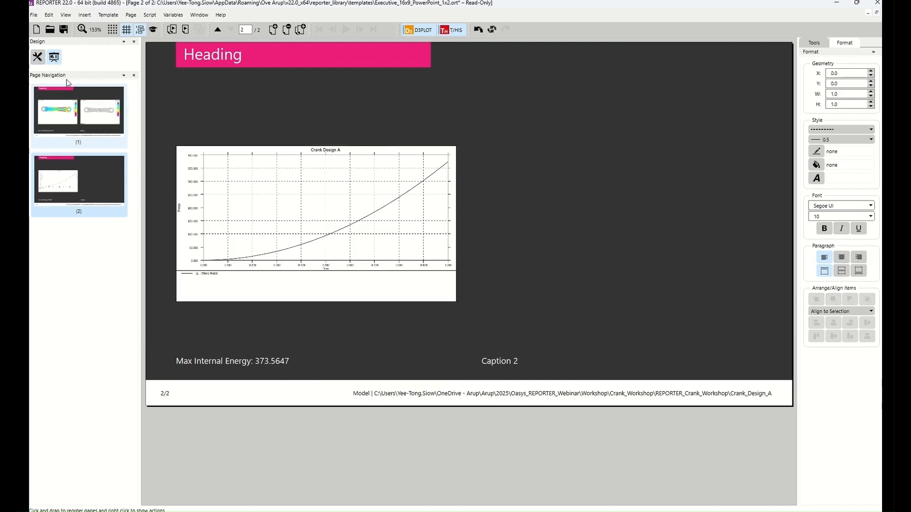
click(43, 60)
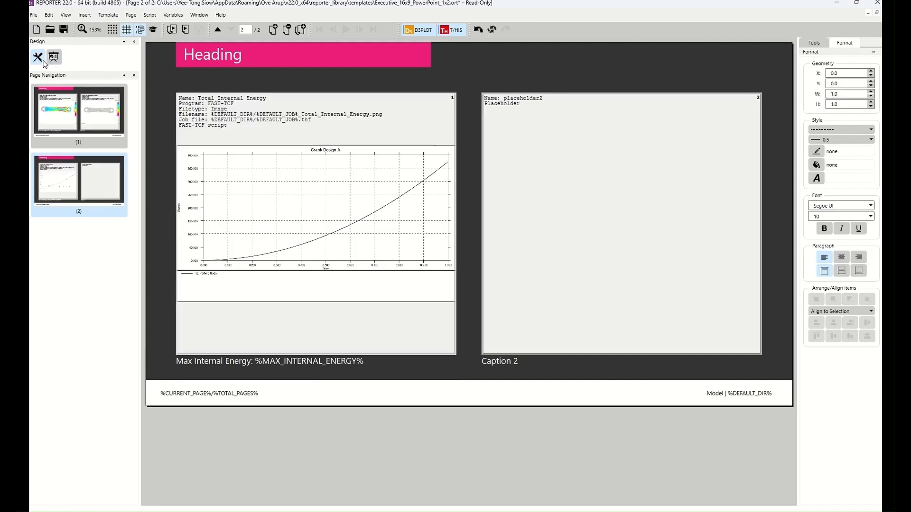
Open the Total Internal Energy item on page 2 and examine its FAST-TCF script, then close its settings
click(301, 147)
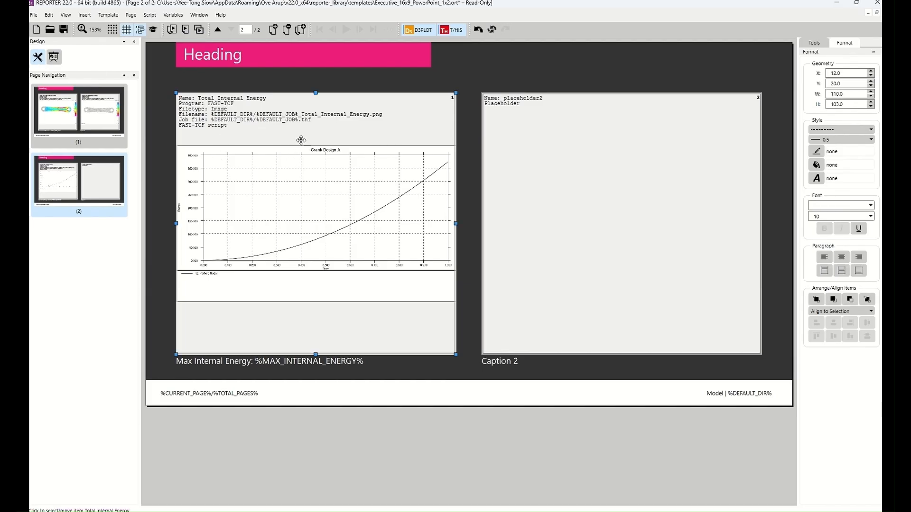
right_click(301, 135)
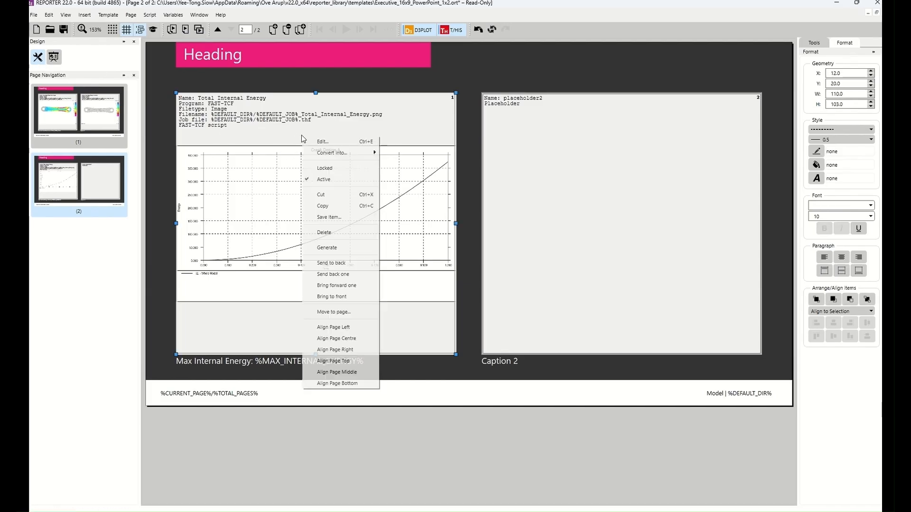
click(318, 142)
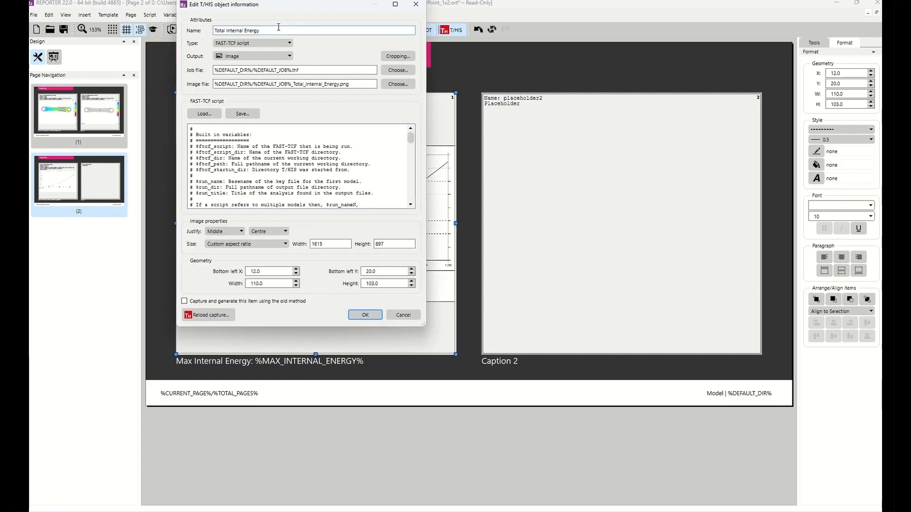
drag(290, 11, 285, 32)
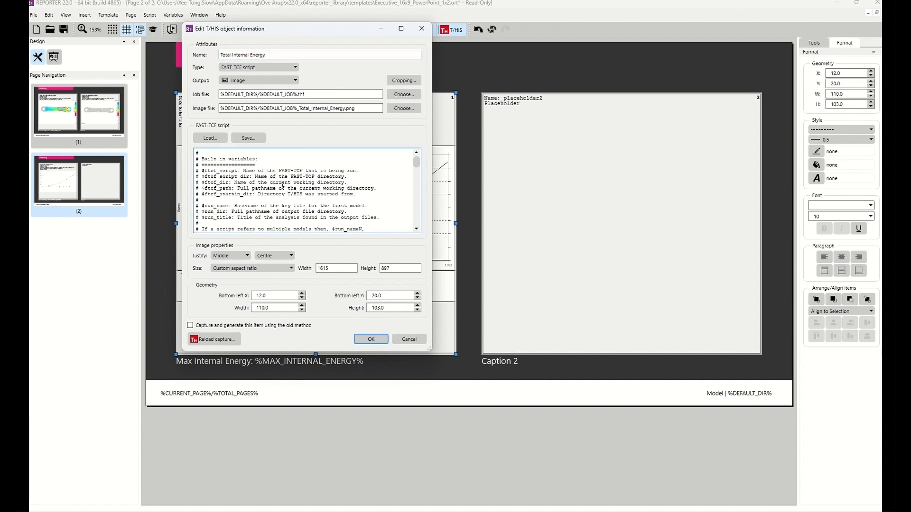
scroll(282, 185, down, 15)
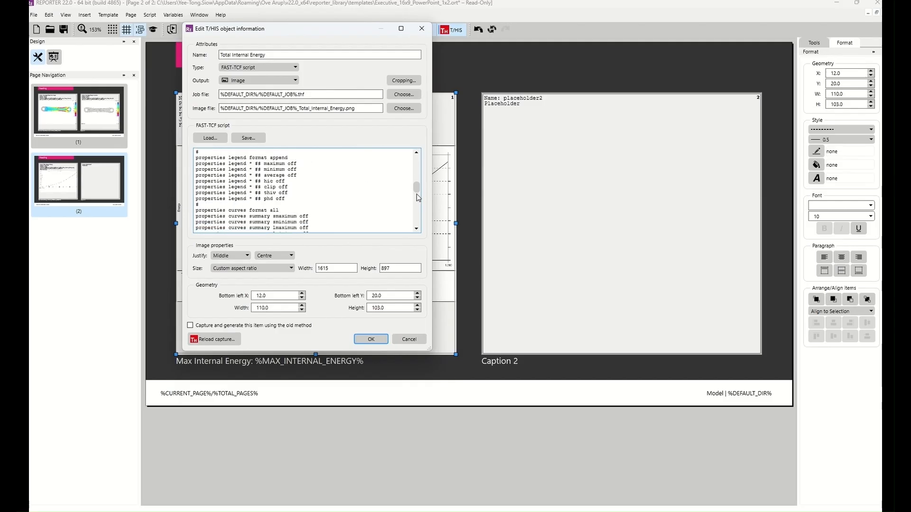
scroll(417, 195, down, 10)
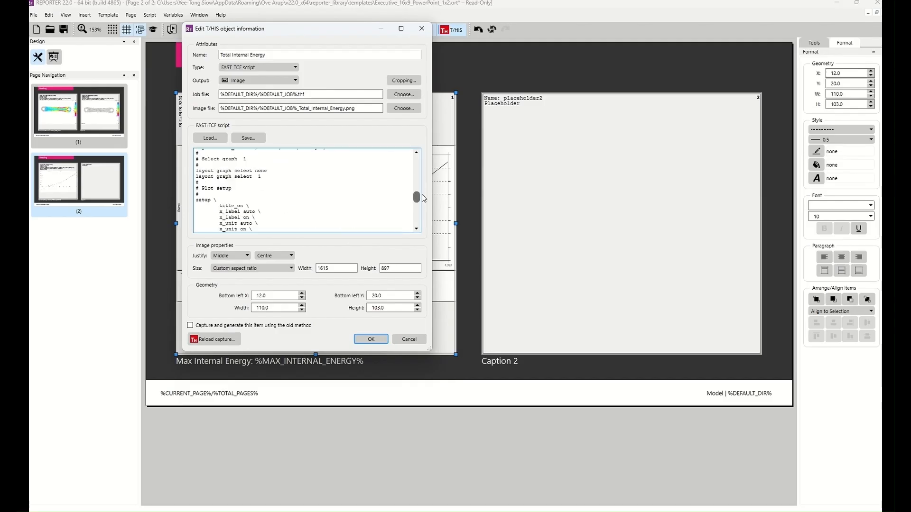
drag(422, 194, 410, 148)
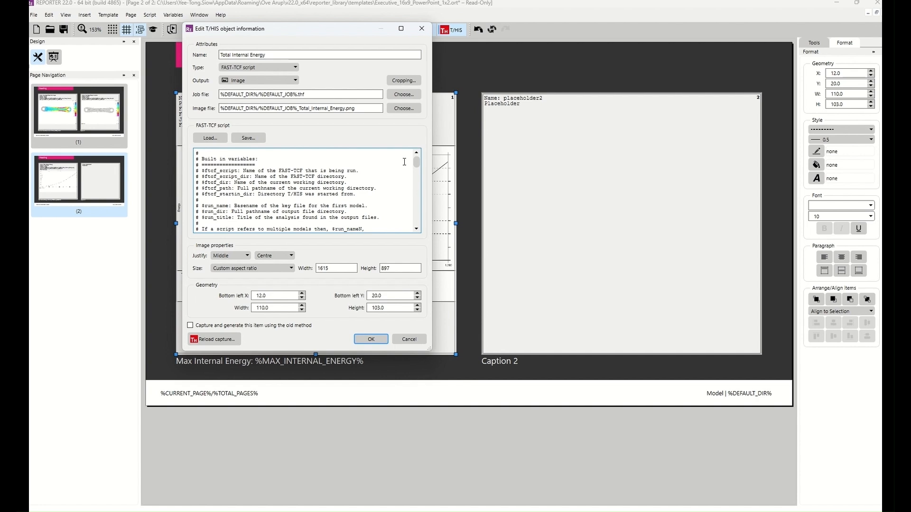
click(371, 340)
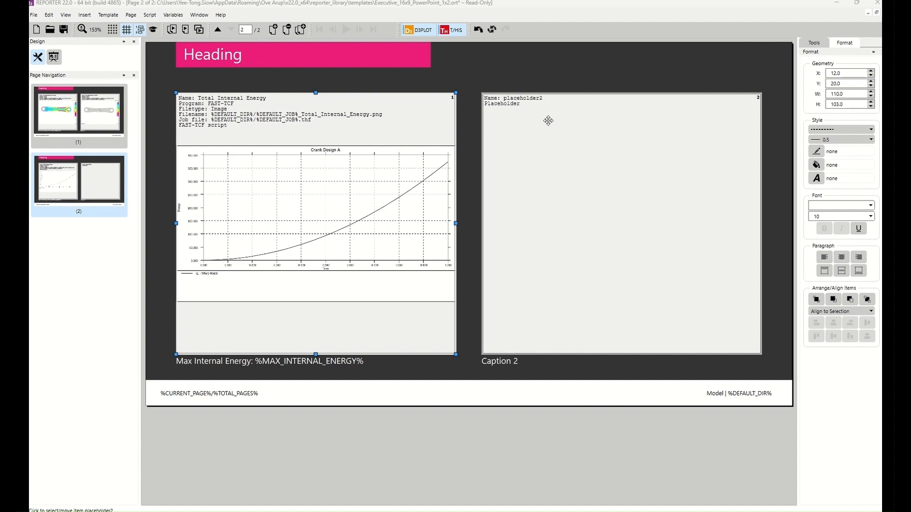
Convert placeholder2 on page 2 into a D3PLOT item
click(528, 129)
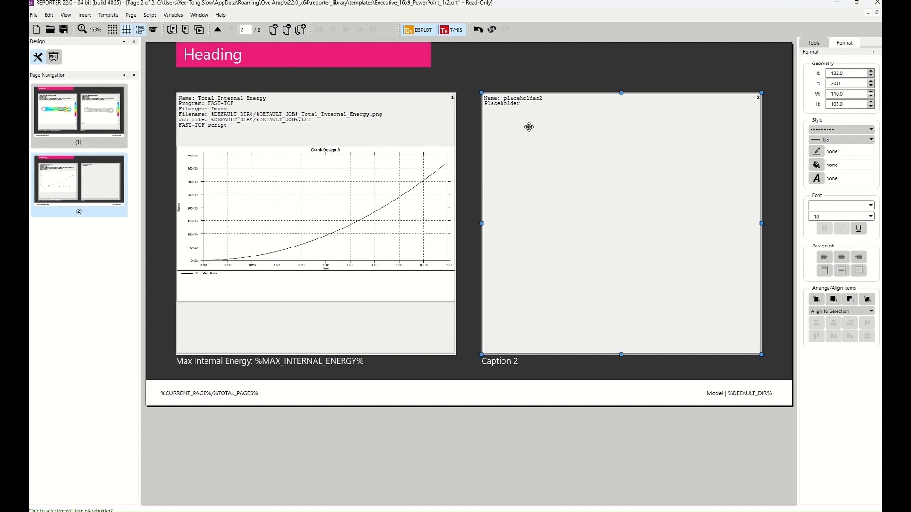
right_click(529, 127)
click(542, 135)
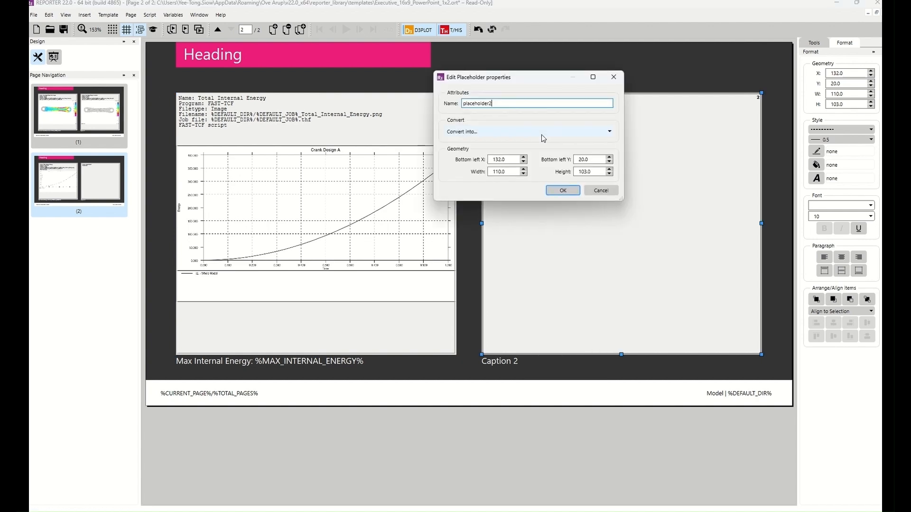
click(500, 132)
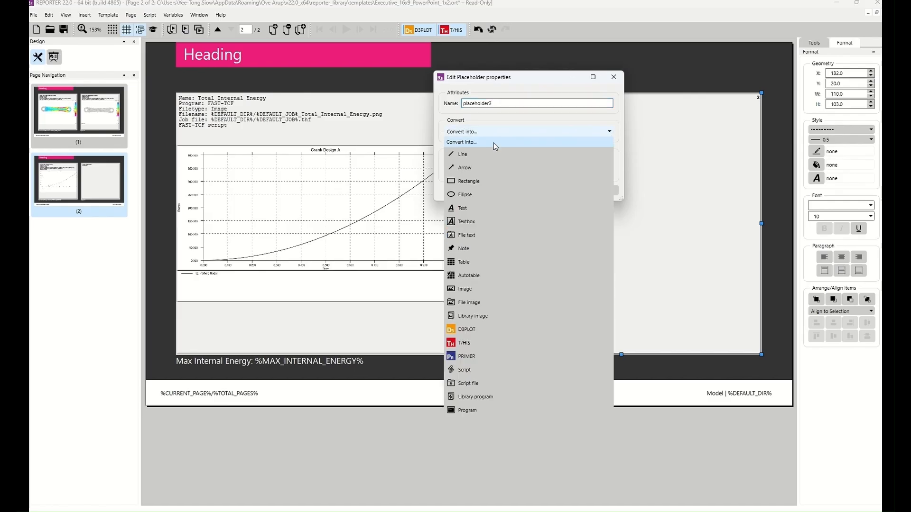
click(470, 330)
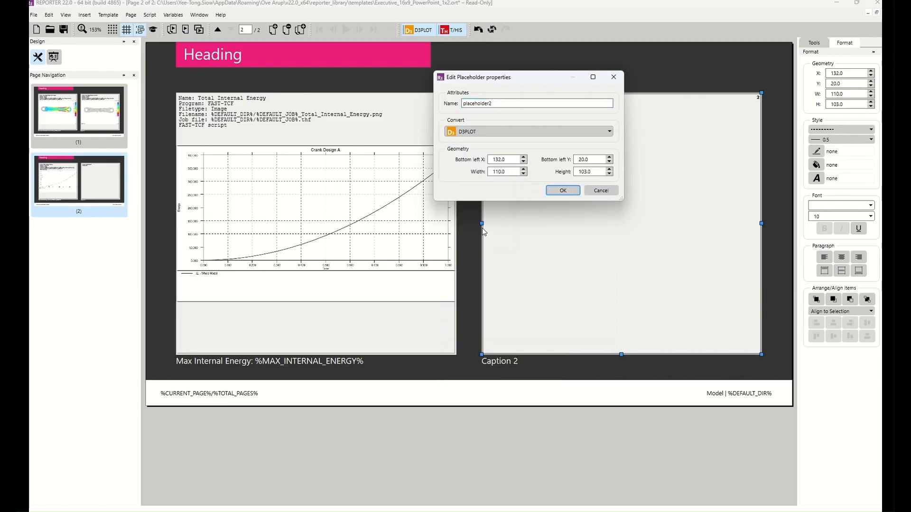
click(558, 189)
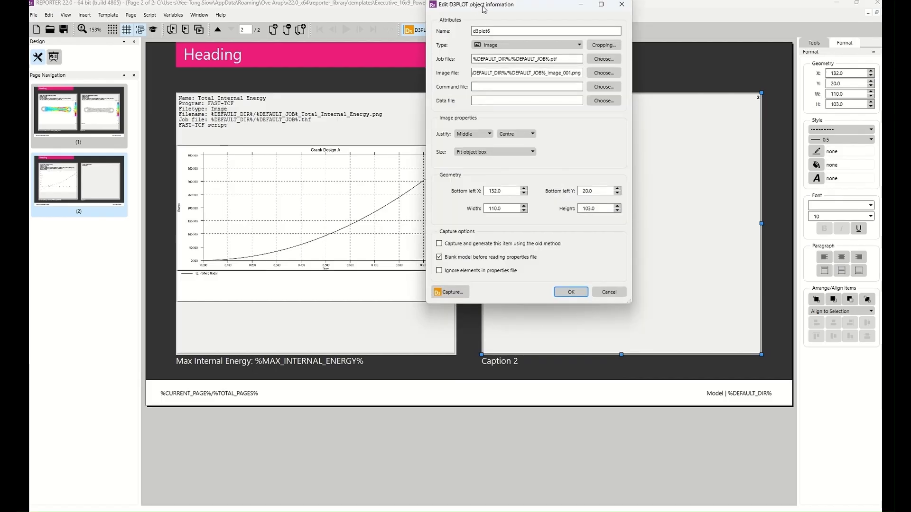
Name the D3PLOT item "Max X Displacement" and set its type to GLB (Current frame, Uncompressed)
drag(483, 6, 342, 97)
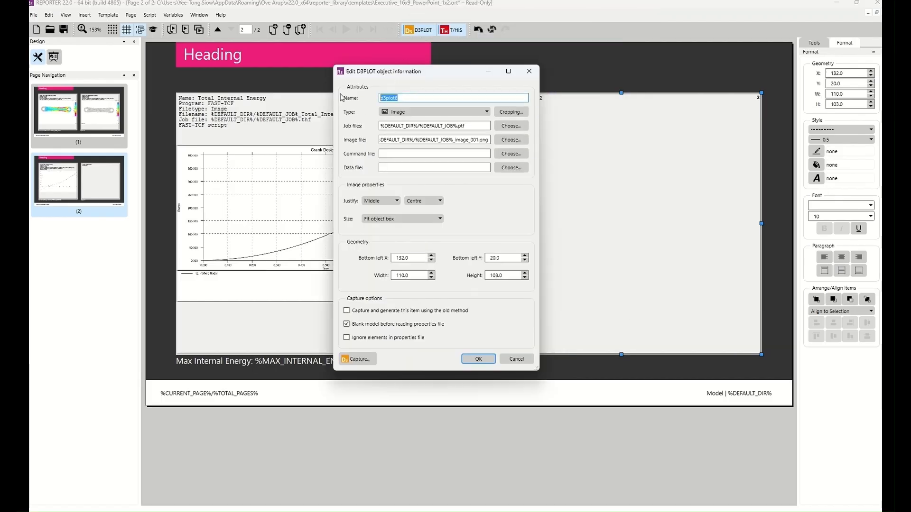
text(Max X Displacement)
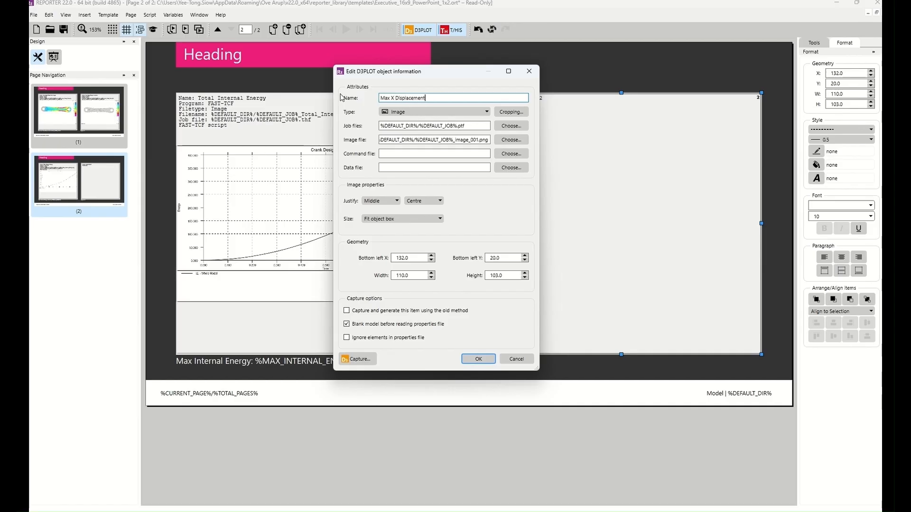
click(387, 111)
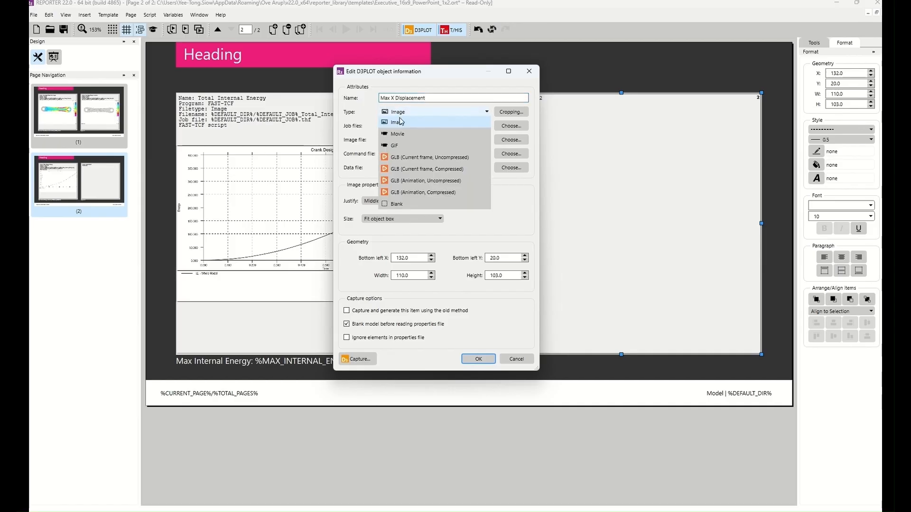
click(437, 157)
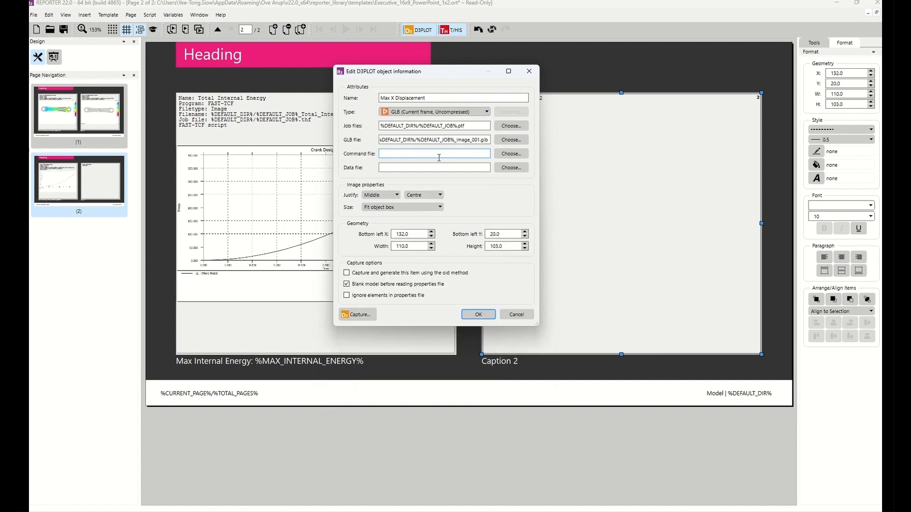
Set the item's GLB file to %DEFAULT_DIR%/%DEFAULT_JOB%_Max_X_Displacement.glb and confirm the item settings
double_click(484, 140)
drag(479, 140, 457, 139)
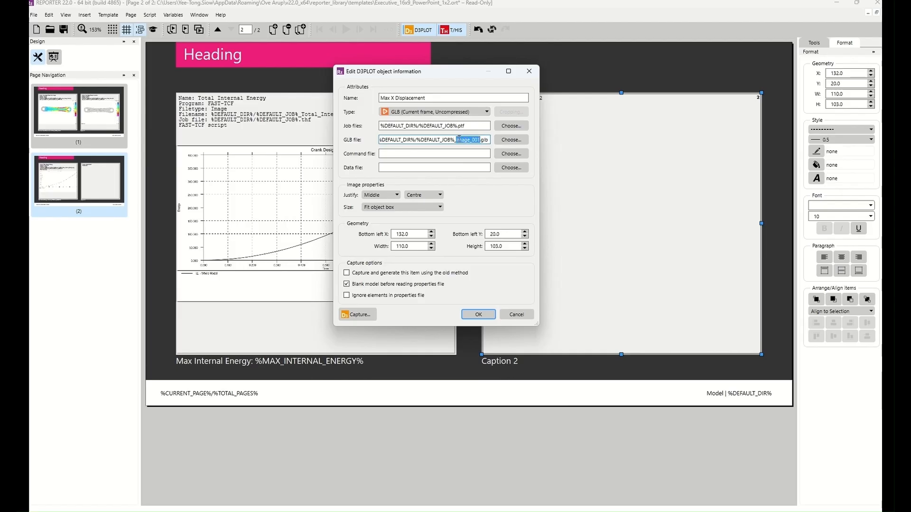
key(BackSpace)
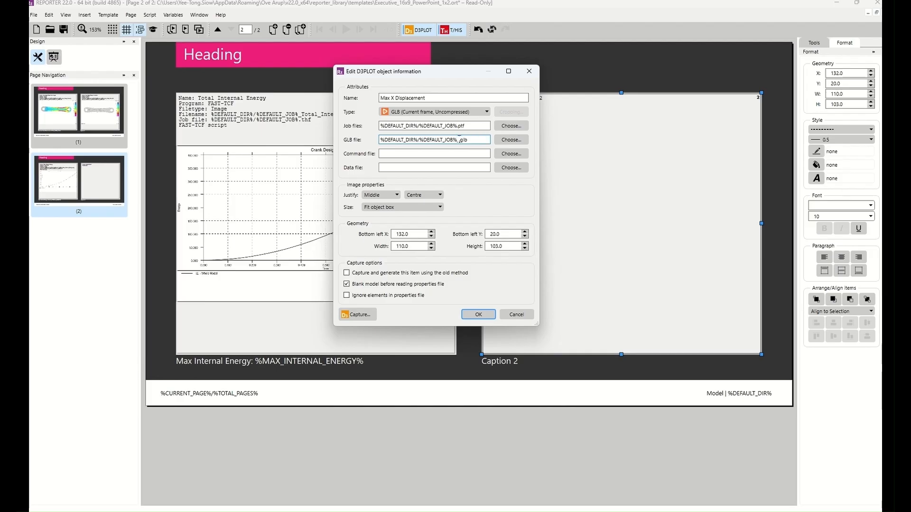
text(Max_D)
key(BackSpace)
text(X_Displacement)
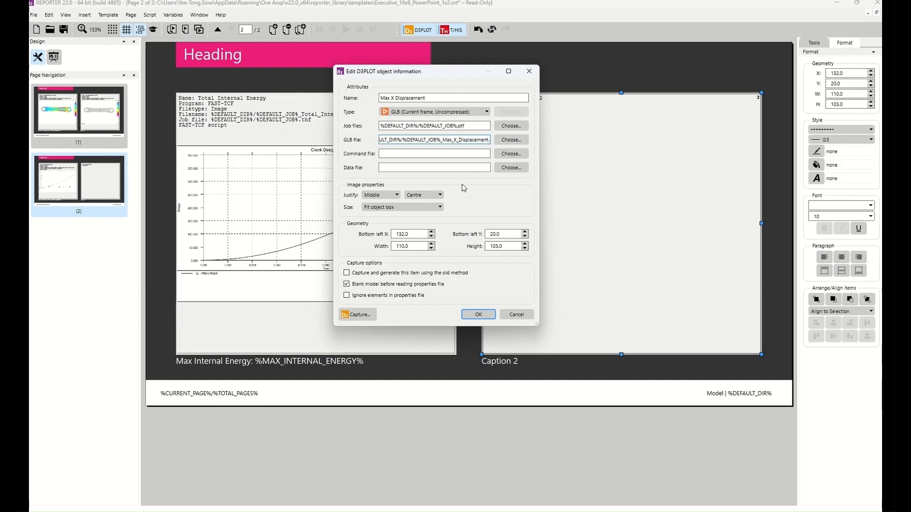
click(478, 314)
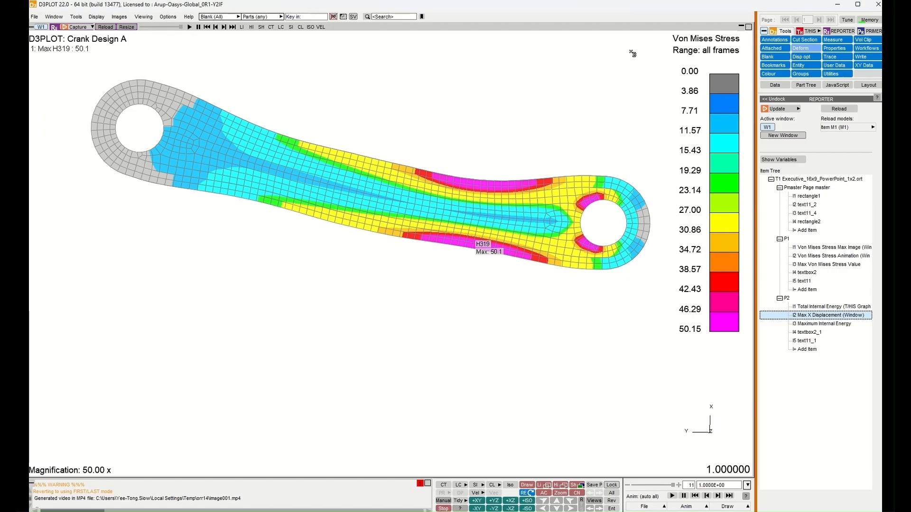
In D3PLOT, cancel the displacement magnification so the factors return to x1
click(801, 49)
click(782, 116)
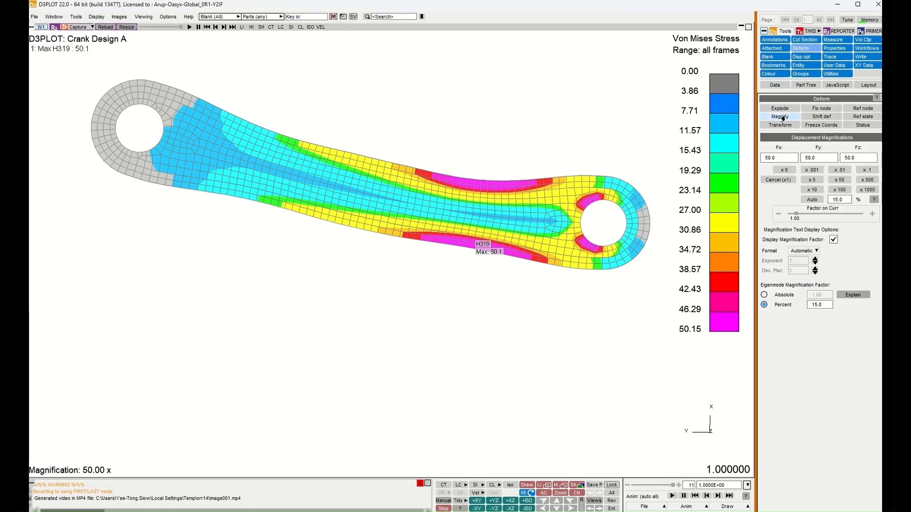
click(782, 181)
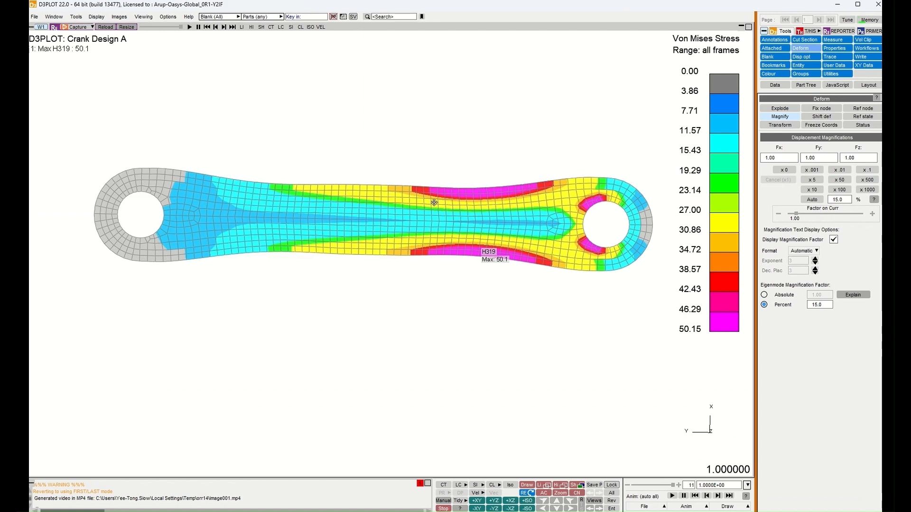
Contour the crank with the DX_X_DISPLACEMENT component and frame it, turned 180° in plane, clear of the contour bar
click(773, 86)
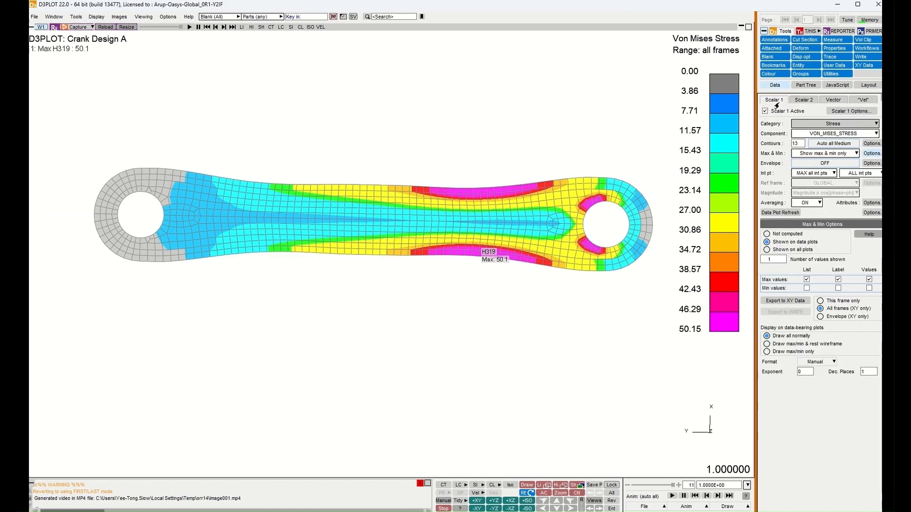
click(804, 125)
mouse_move(809, 20)
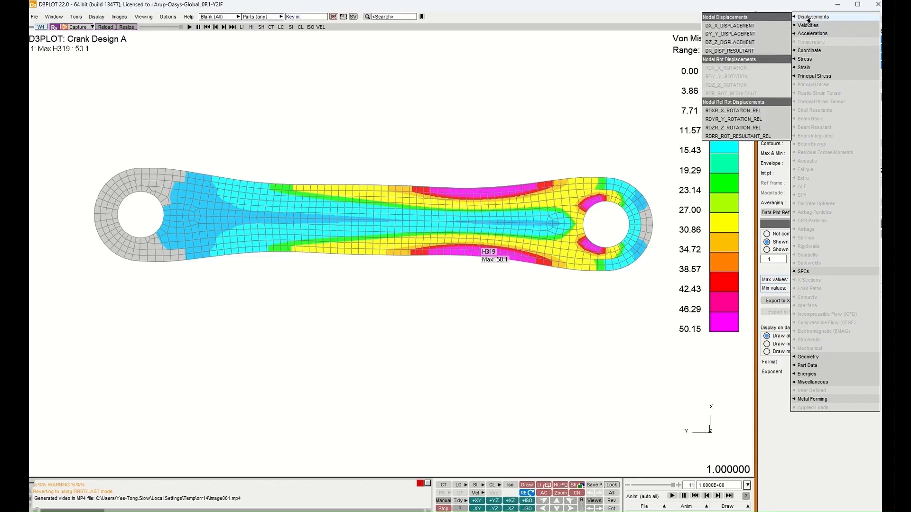
click(753, 26)
drag(107, 104, 596, 369)
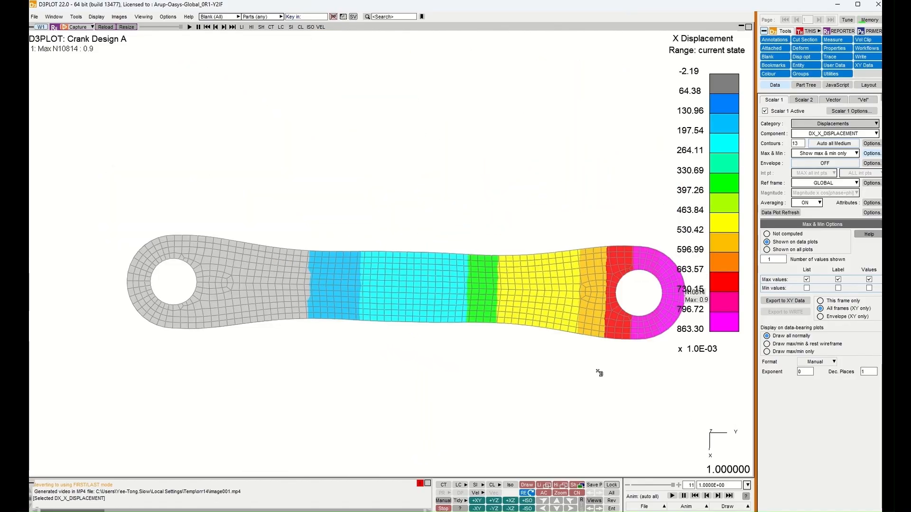
scroll(525, 304, down, 2)
drag(523, 303, 453, 220)
scroll(464, 249, up, 1)
scroll(322, 188, up, 1)
drag(322, 187, 315, 161)
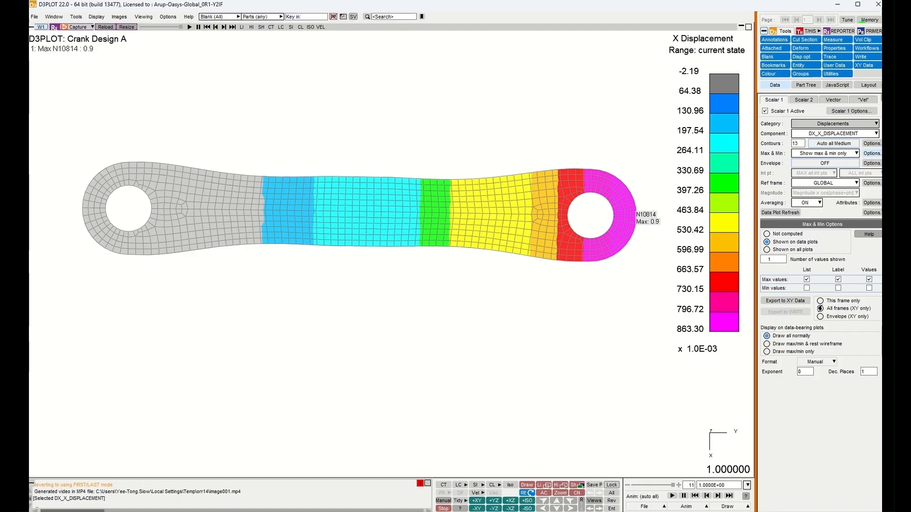
Set the decimal places of the max and min value labels to 2
click(864, 373)
click(864, 374)
key(BackSpace)
text(2)
key(Return)
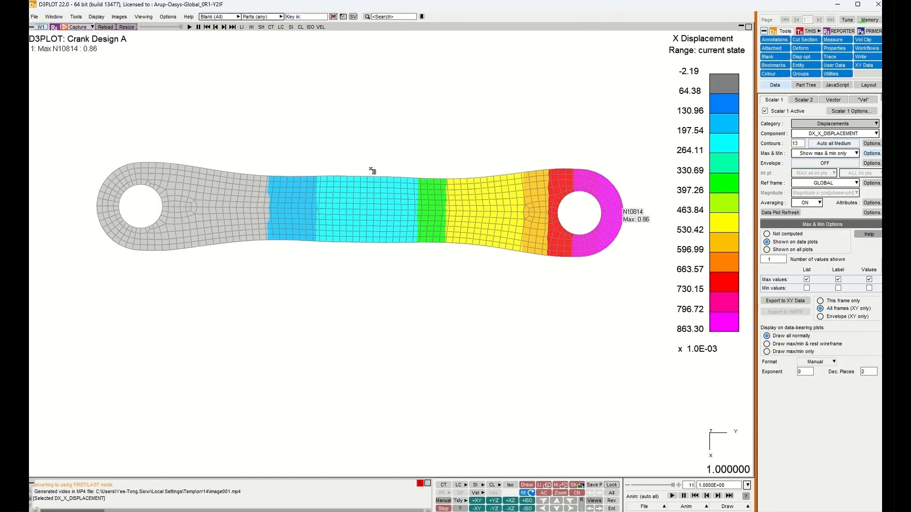
Switch the crank's overlay from the full mesh to outline edges only and update the Max X Displacement item in REPORTER
scroll(371, 170, up, 1)
drag(372, 172, 373, 180)
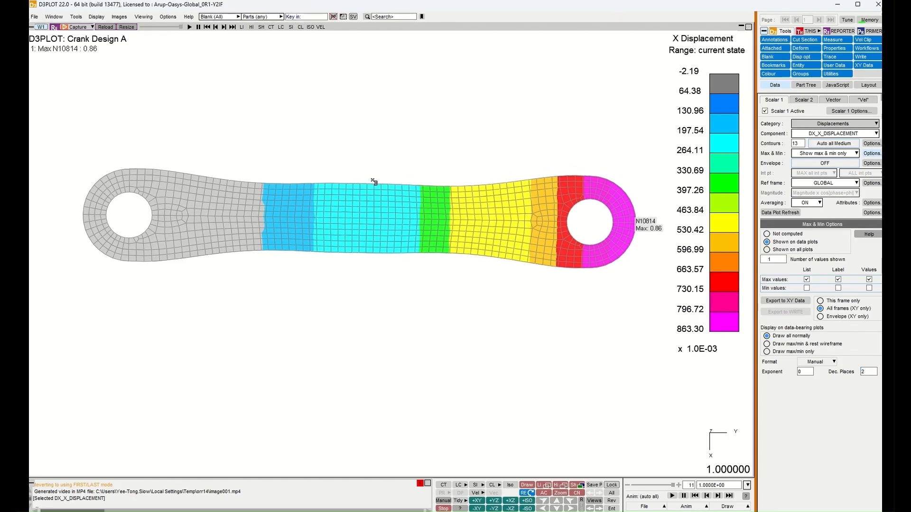
key(o)
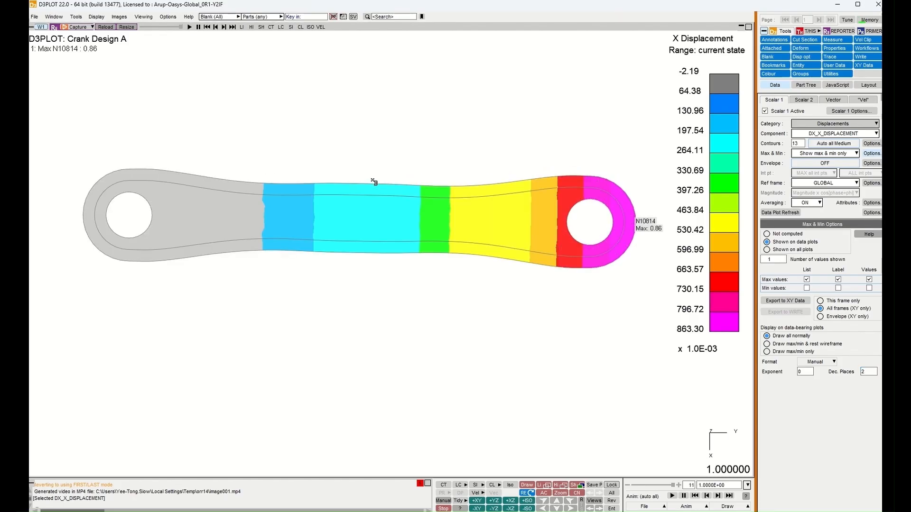
drag(372, 179, 375, 182)
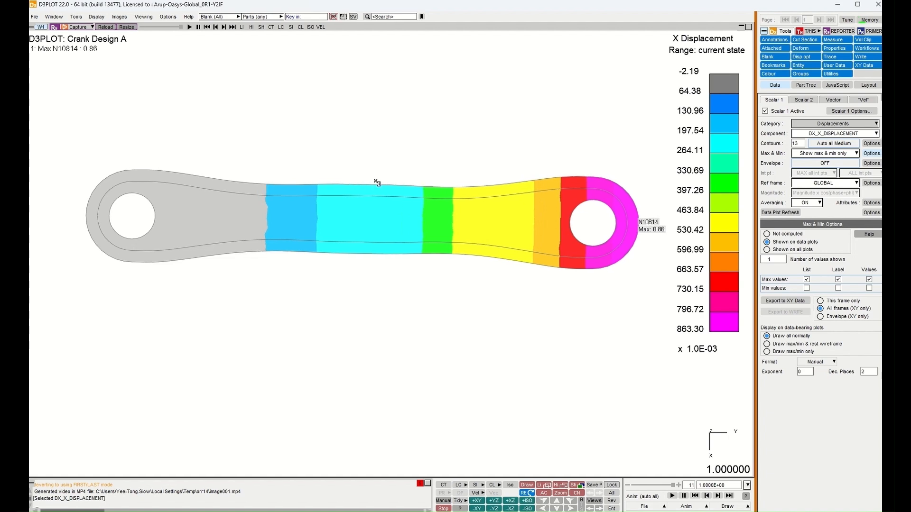
click(826, 32)
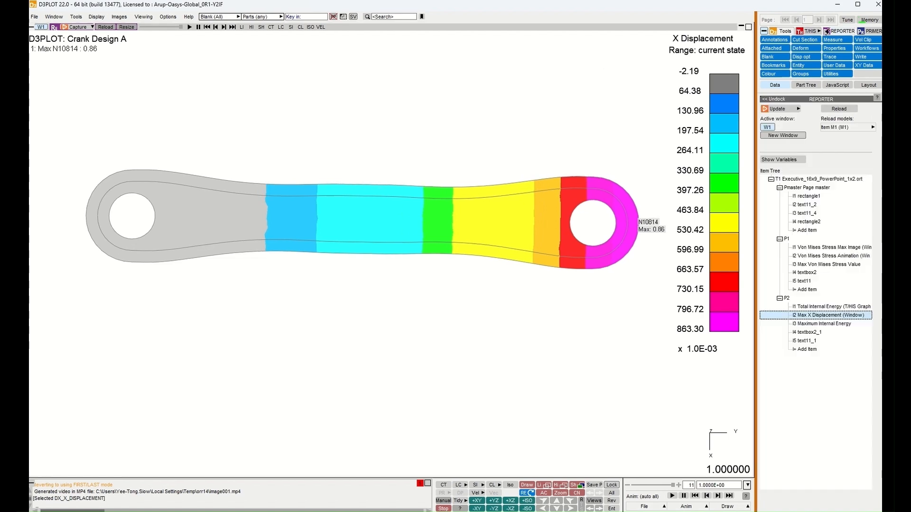
click(776, 109)
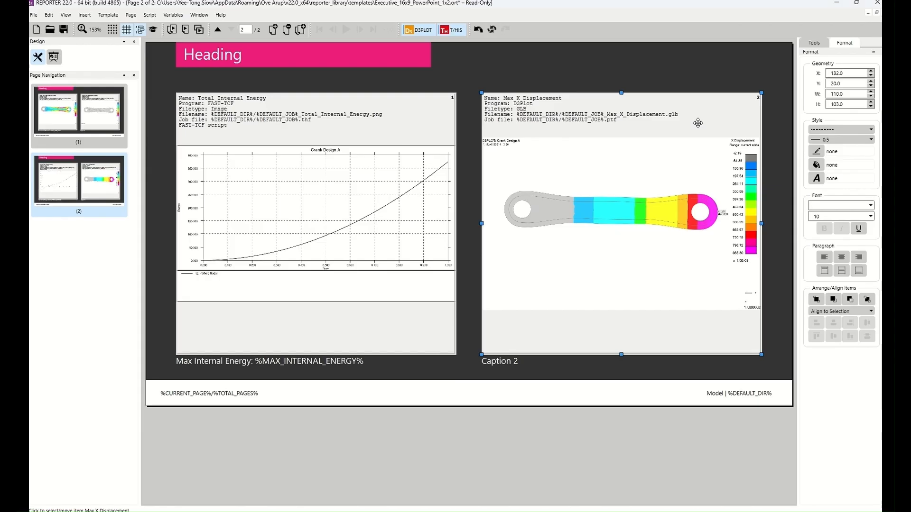
Switch the report to presentation view and generate all of its items
click(54, 57)
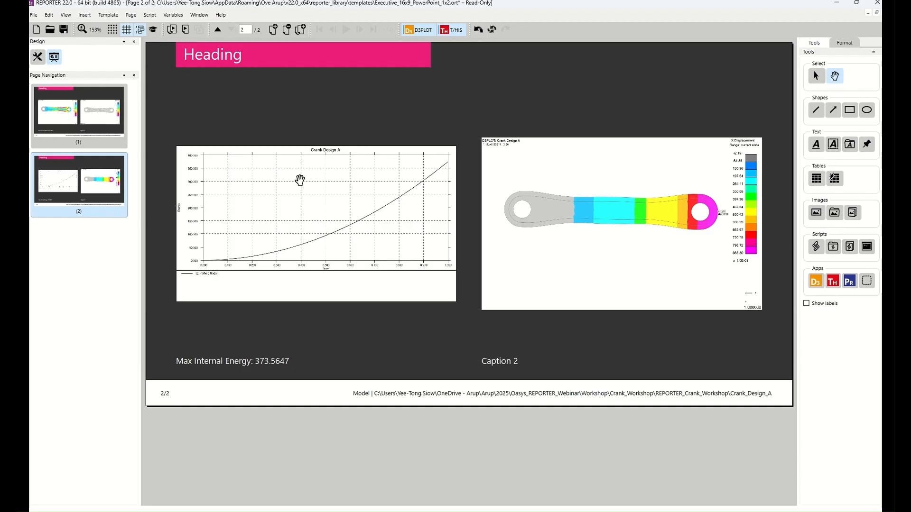
click(33, 14)
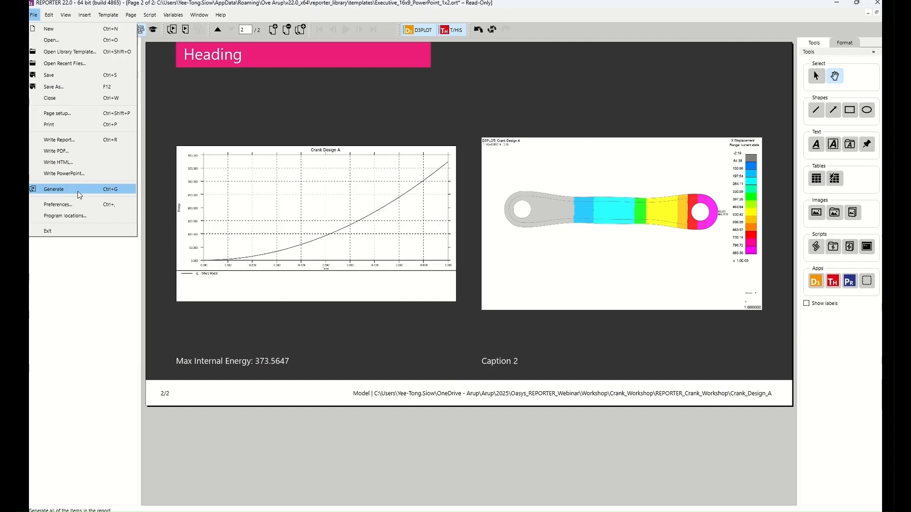
click(80, 195)
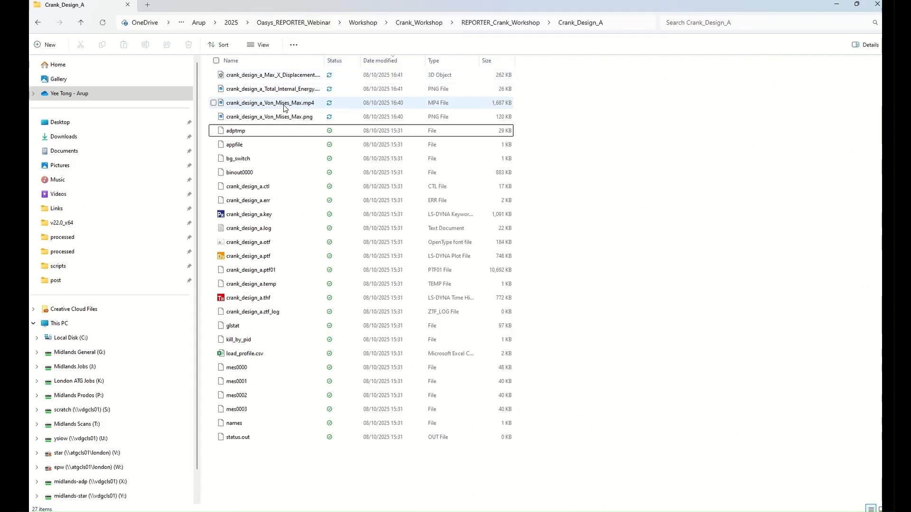
Check the generated displacement GLB, energy PNG and Von Mises MP4 and PNG files in the Crank_Design_A folder, widening the name column
drag(325, 60, 385, 60)
click(322, 119)
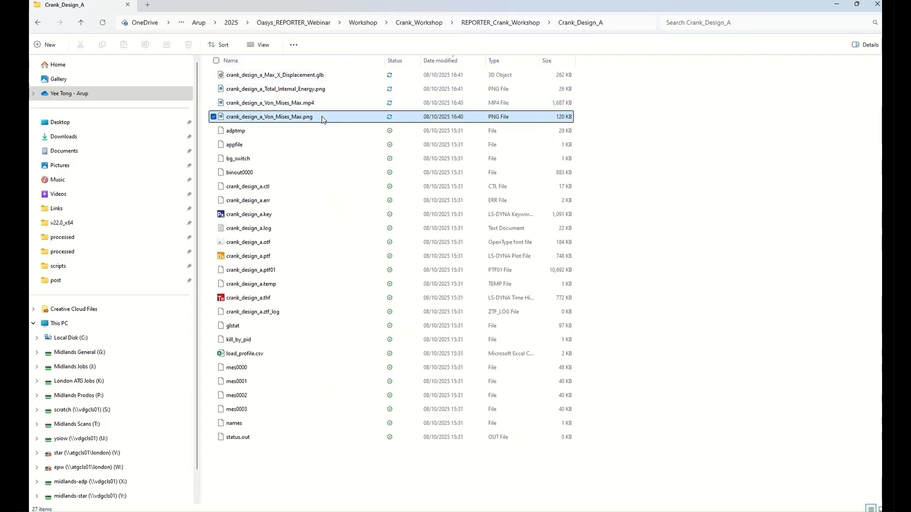
click(311, 104)
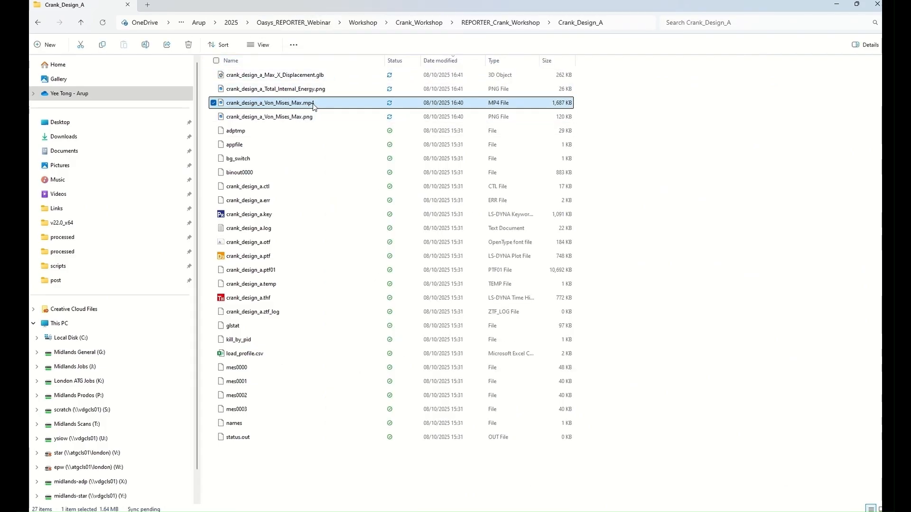
click(327, 77)
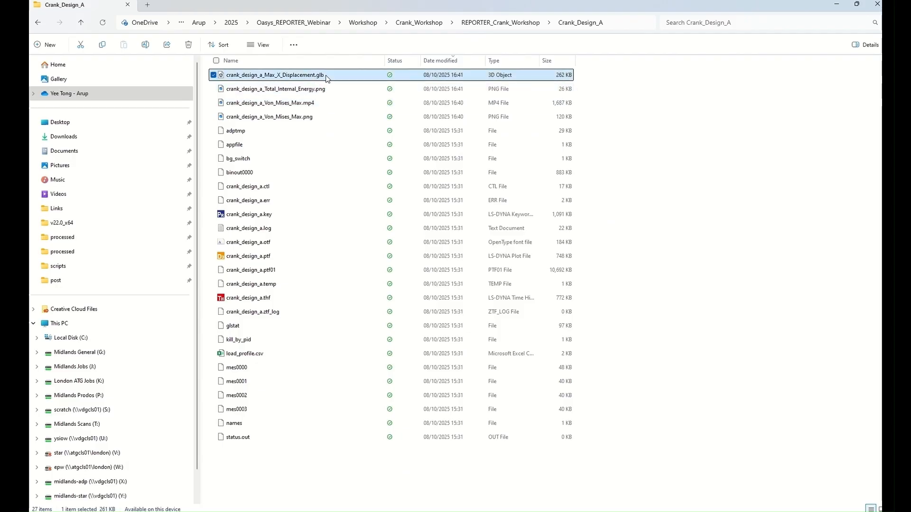
click(837, 5)
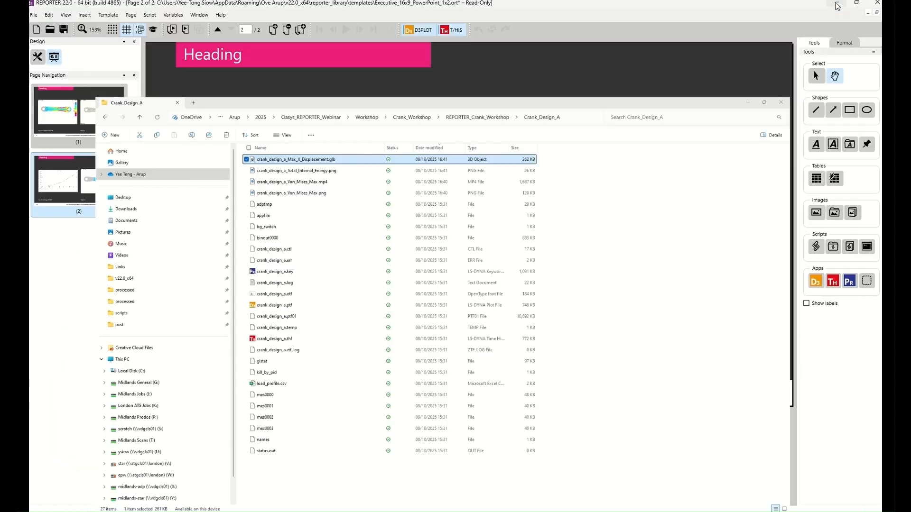
Write the report as the PowerPoint file Crank_a.pptx in the Crank_Design_A folder
click(38, 18)
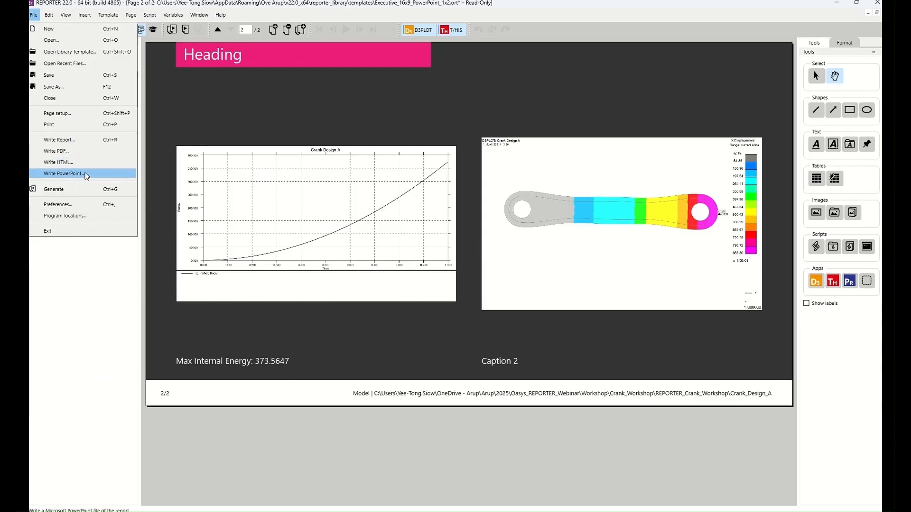
click(87, 174)
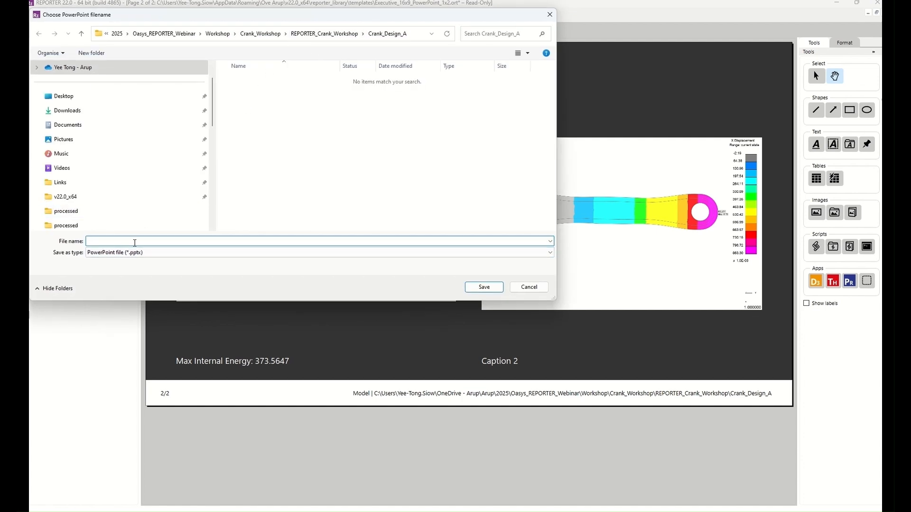
text(Crank_Design_A)
key(Return)
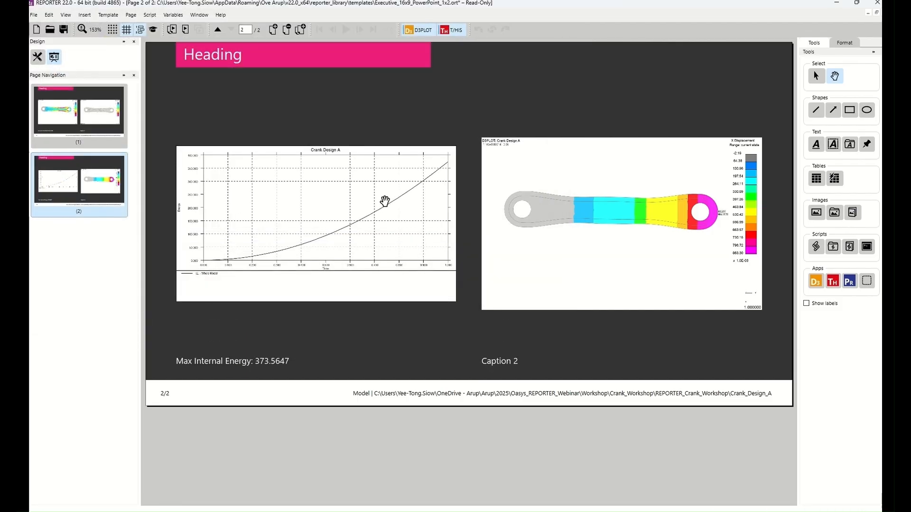
Switch to File Explorer, refresh the Crank_Design_A folder, open Crank_a.pptx in PowerPoint and go to slide 2
key(alt+Tab)
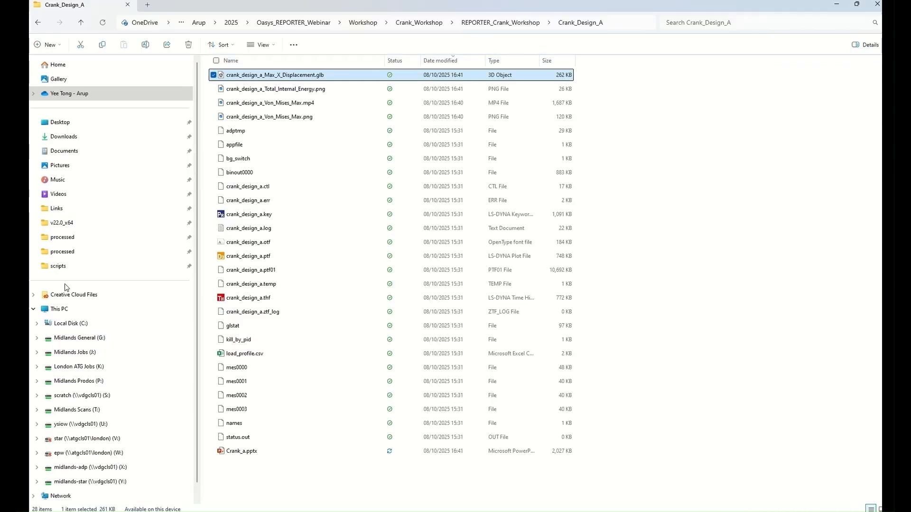
click(103, 23)
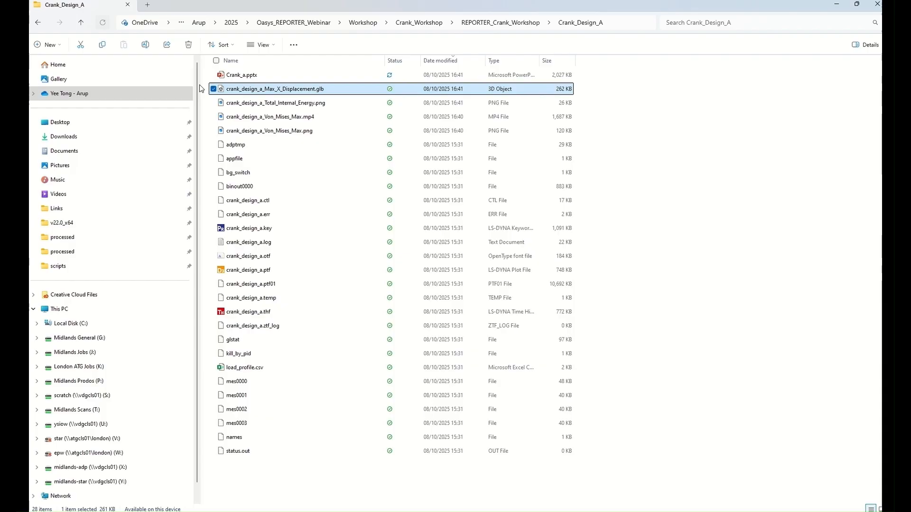
click(249, 76)
double_click(248, 75)
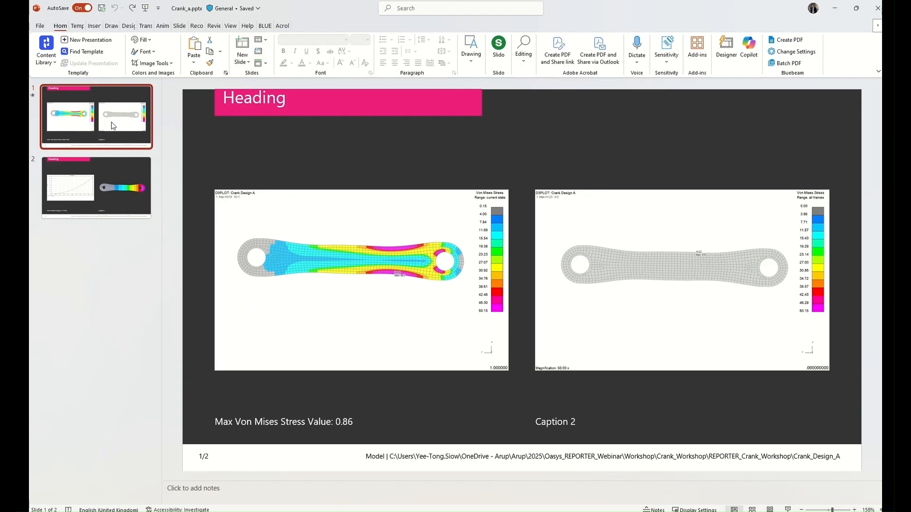
click(107, 166)
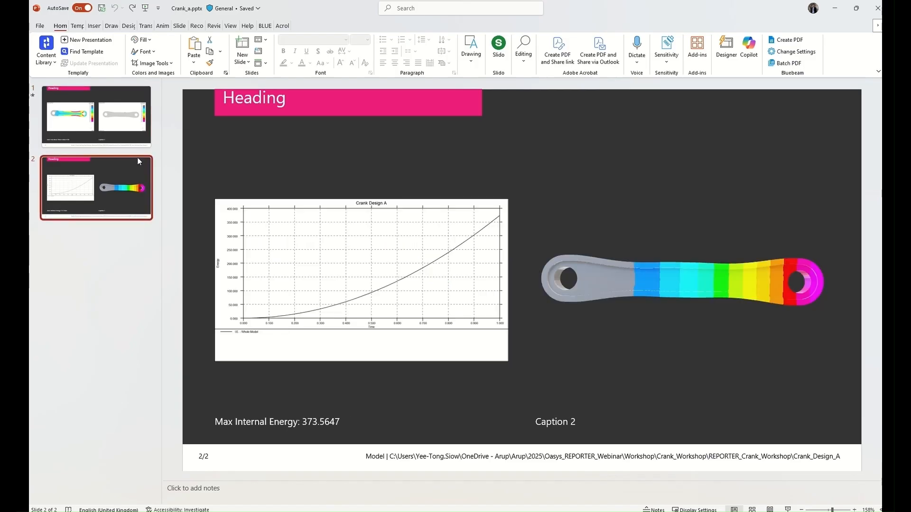
Rotate the 3D crank model on slide 2 to view it from several angles, ending on a slightly tilted view
click(679, 280)
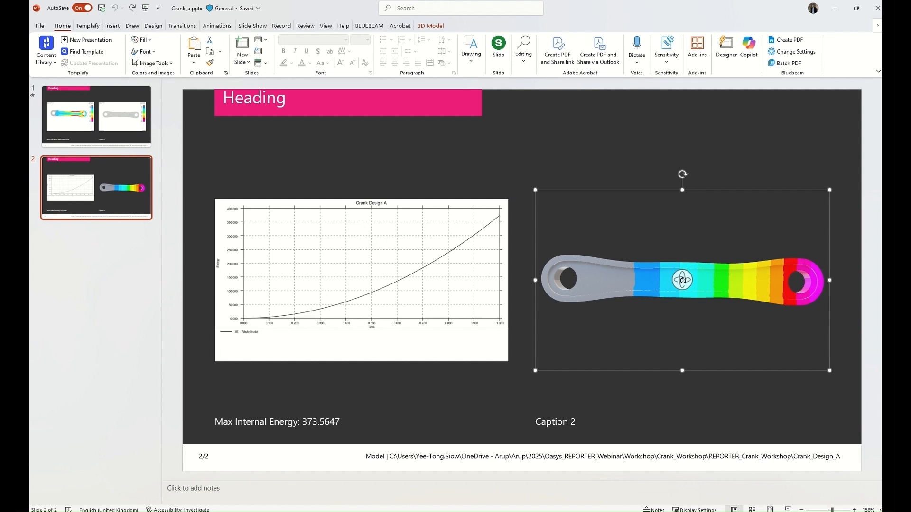
drag(682, 280, 681, 326)
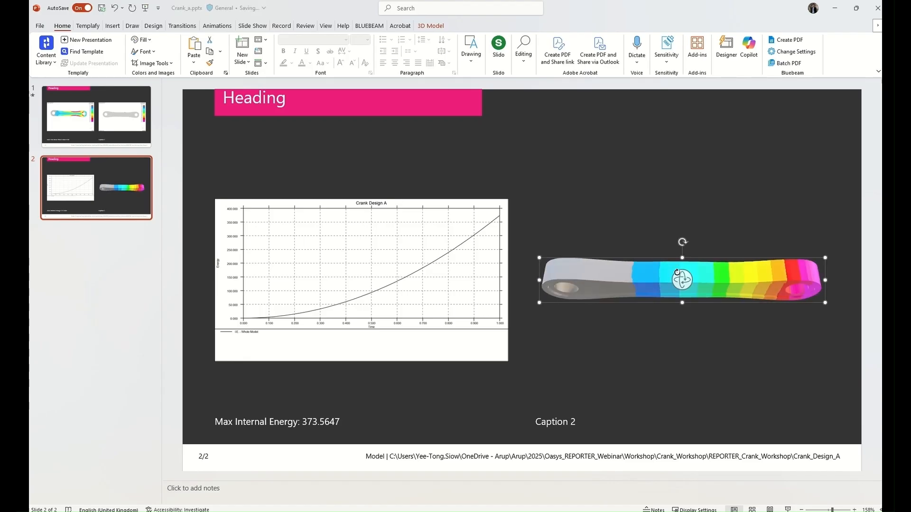
drag(683, 277, 671, 379)
drag(681, 278, 682, 329)
drag(682, 275, 626, 276)
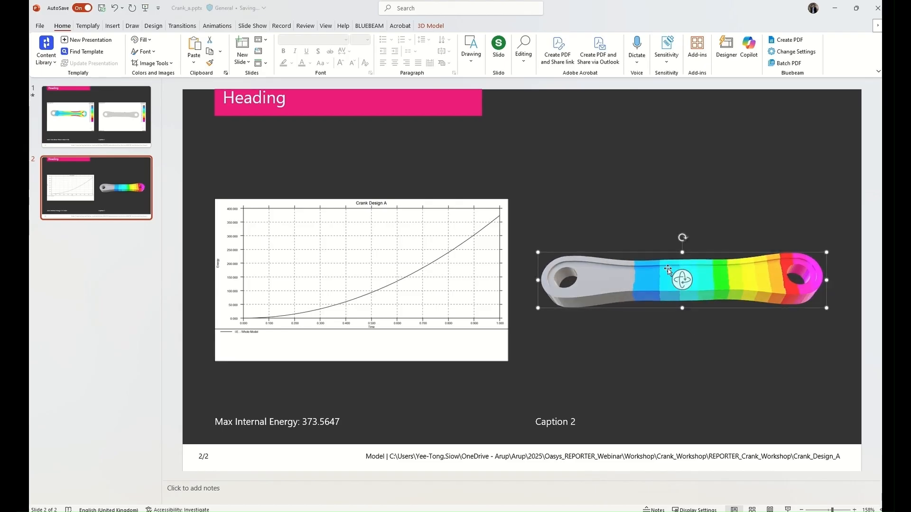
click(547, 226)
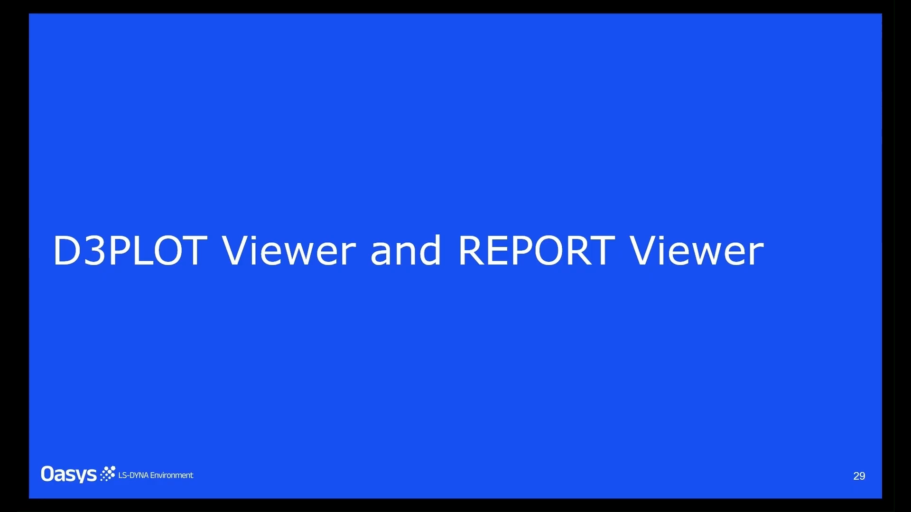
click(615, 127)
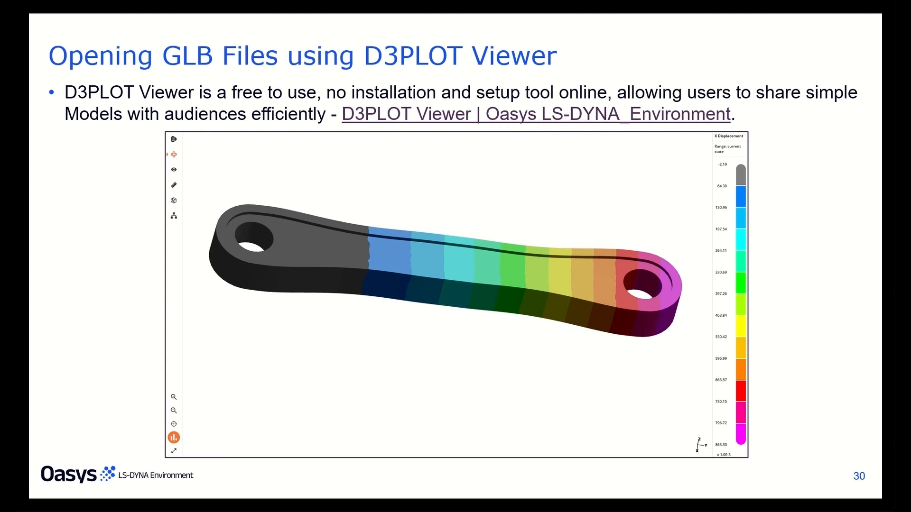
Switch to D3PLOT Viewer in the browser, load the Max X Displacement GLB file and rotate the crank to a tilted view
key(alt+Tab)
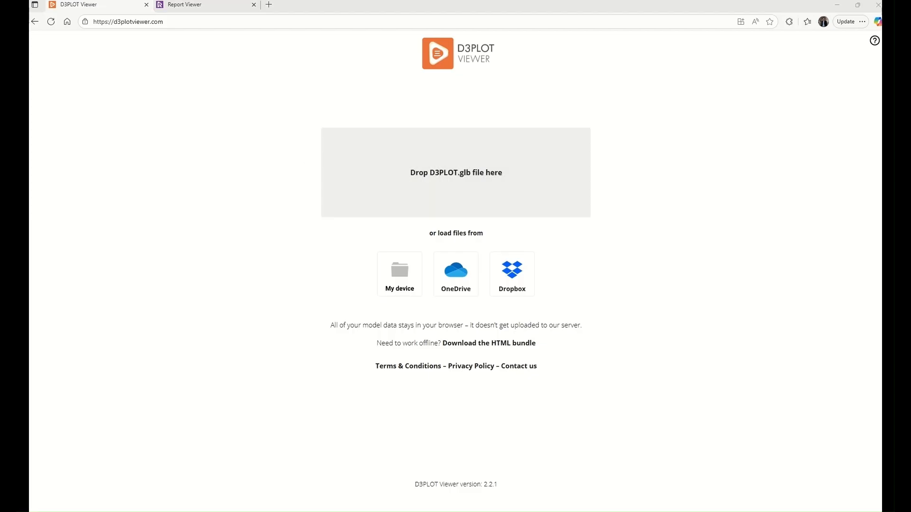
drag(882, 134, 429, 174)
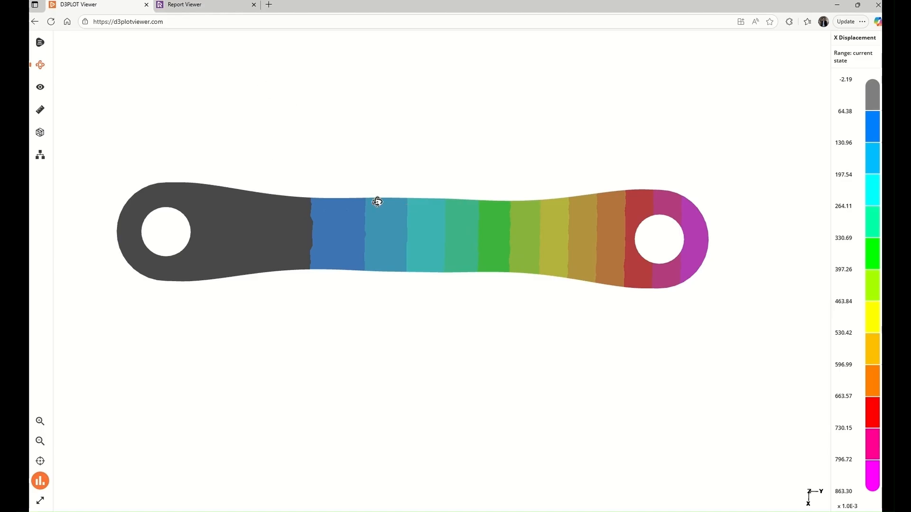
drag(433, 291, 604, 209)
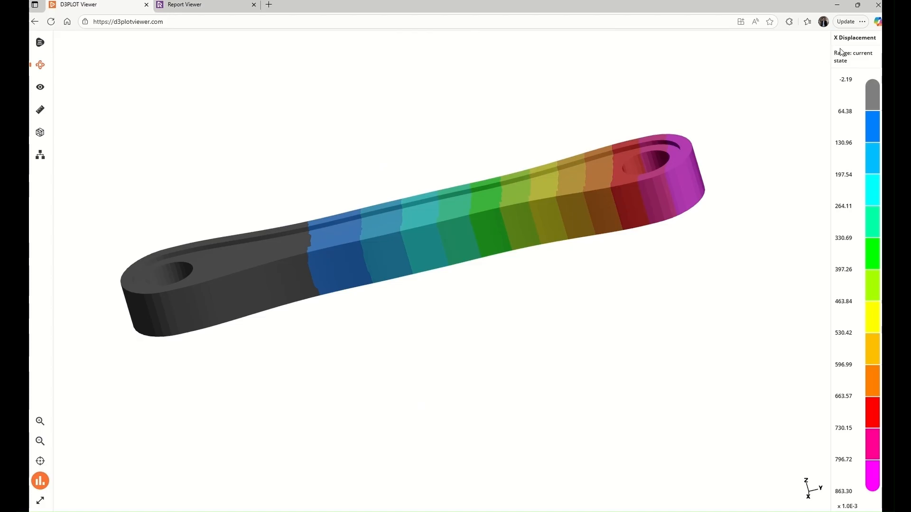
drag(329, 226, 346, 260)
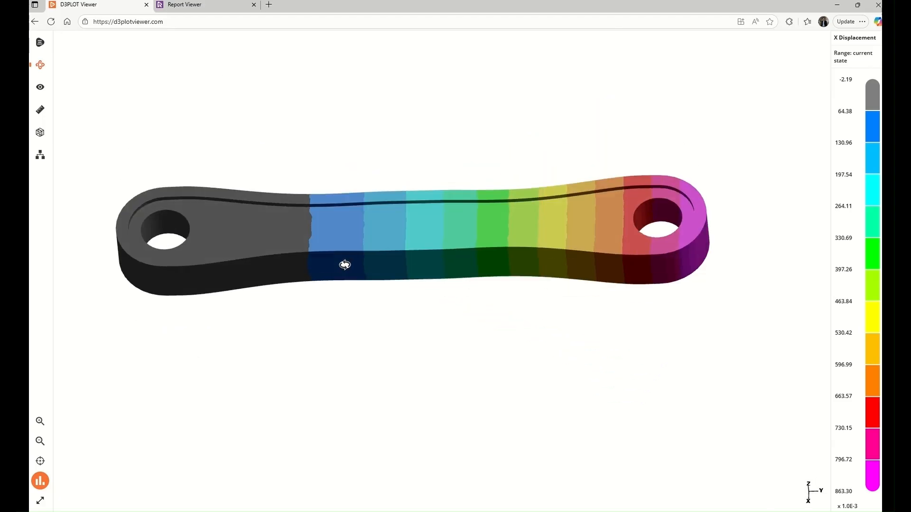
Try the viewer's dark theme and return to the light theme
click(45, 45)
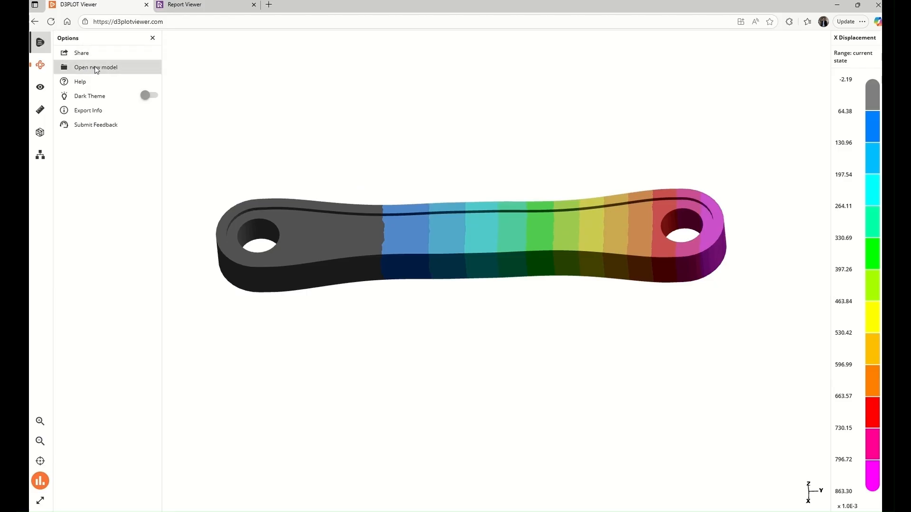
click(148, 96)
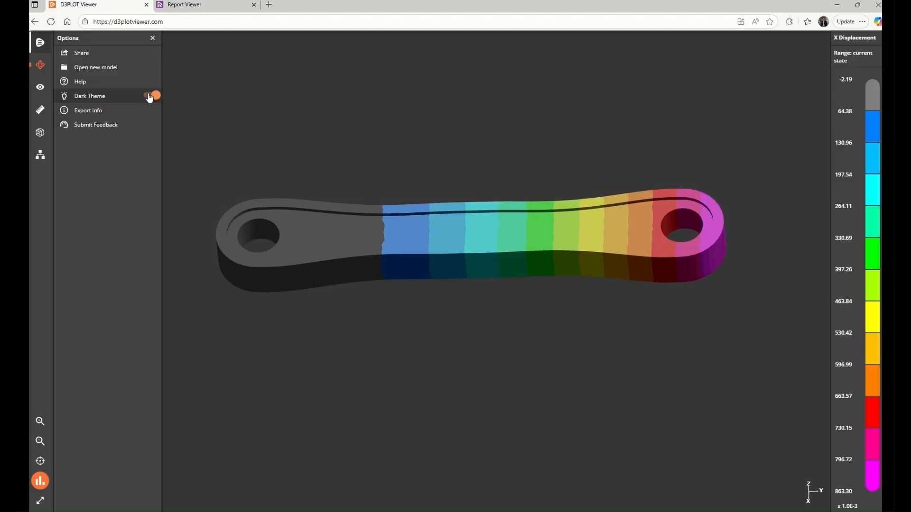
click(150, 95)
Try blanking part of the crank, undo and redo the blanking, and unblank all parts
click(40, 93)
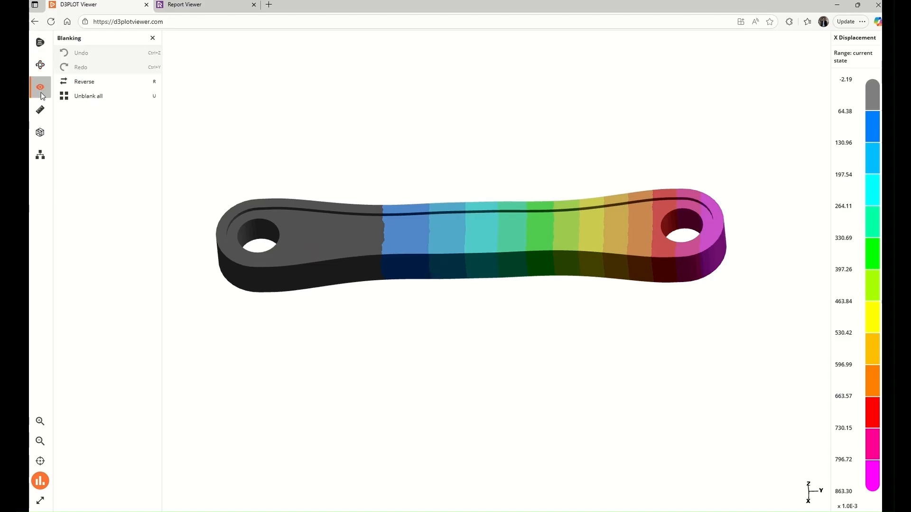
drag(436, 195, 350, 156)
click(463, 255)
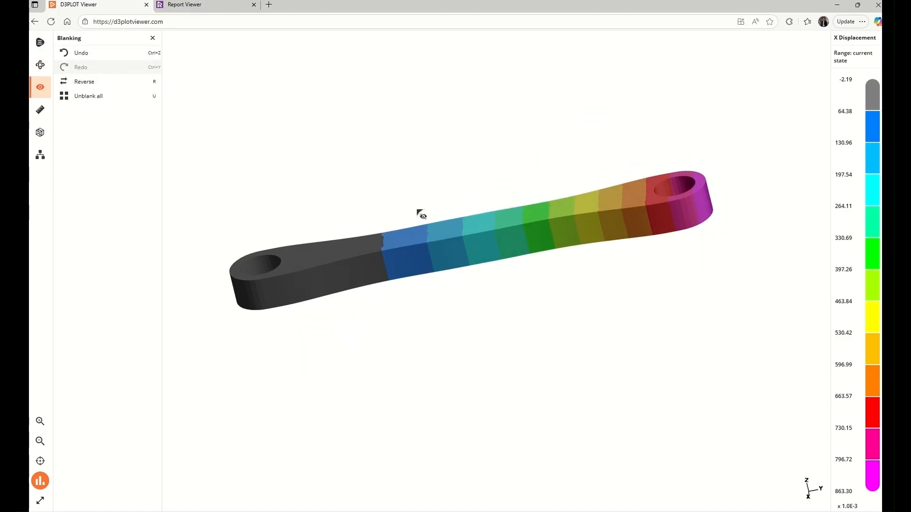
key(ctrl+z)
mouse_move(408, 205)
mouse_down()
mouse_move(451, 203)
mouse_move(423, 226)
mouse_move(410, 220)
mouse_up()
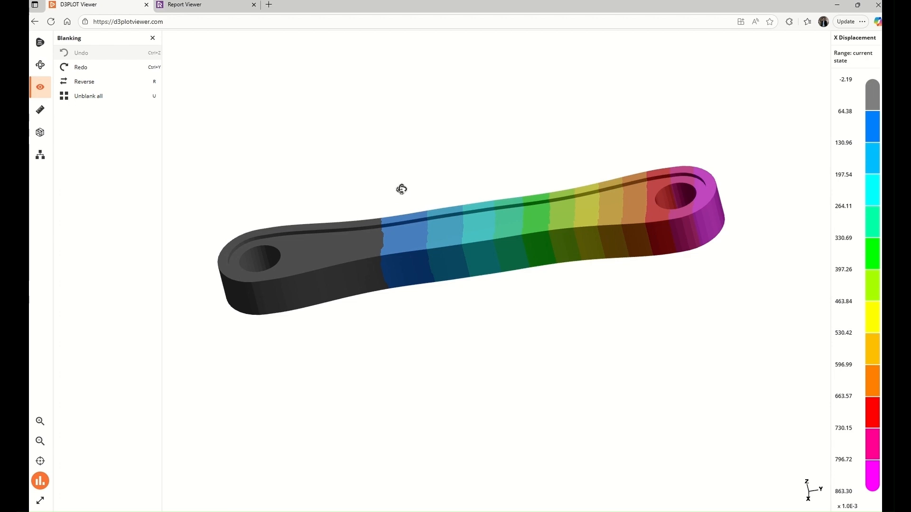
key(ctrl+y)
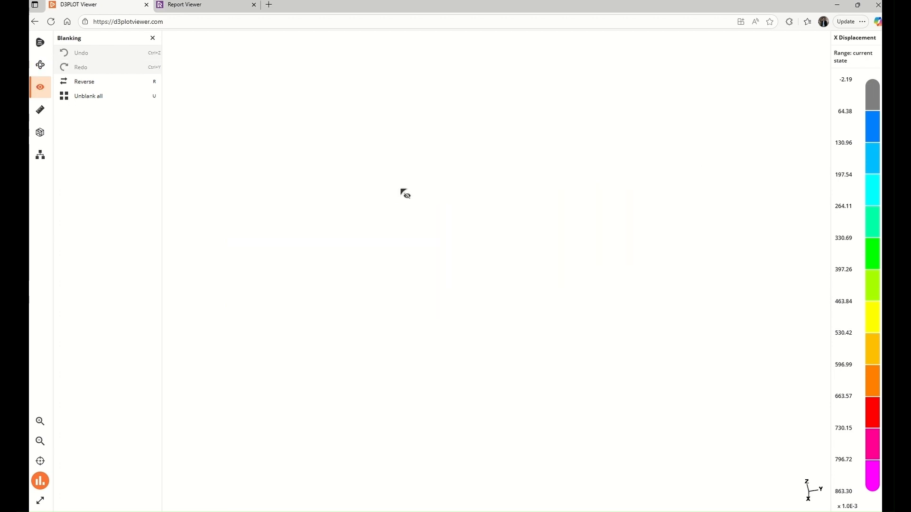
key(u)
drag(389, 220, 388, 208)
Measure the distance between two points near opposite ends of the crank's upper face and remove the measurement
click(45, 114)
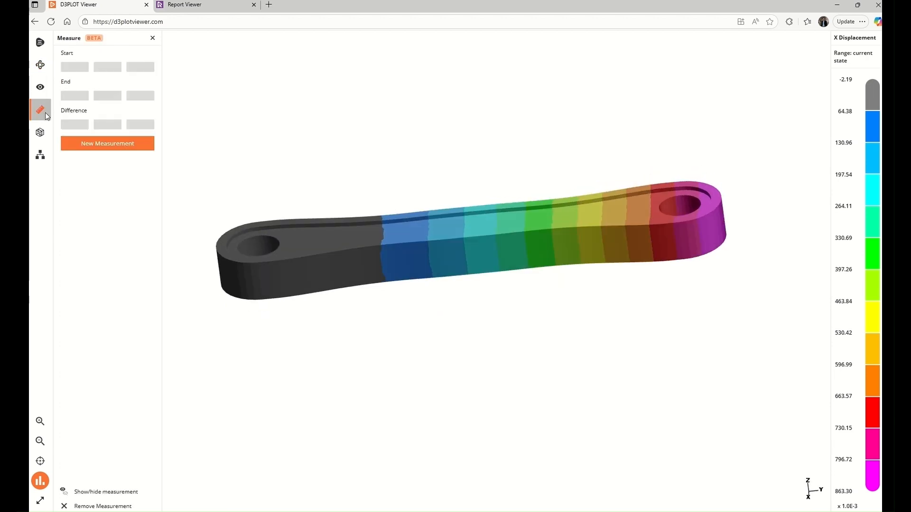
click(291, 234)
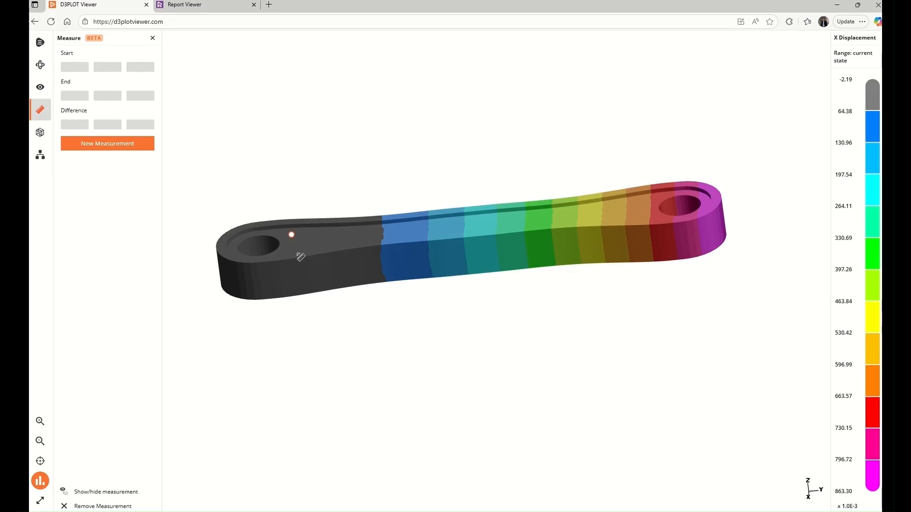
click(635, 218)
drag(488, 249, 511, 258)
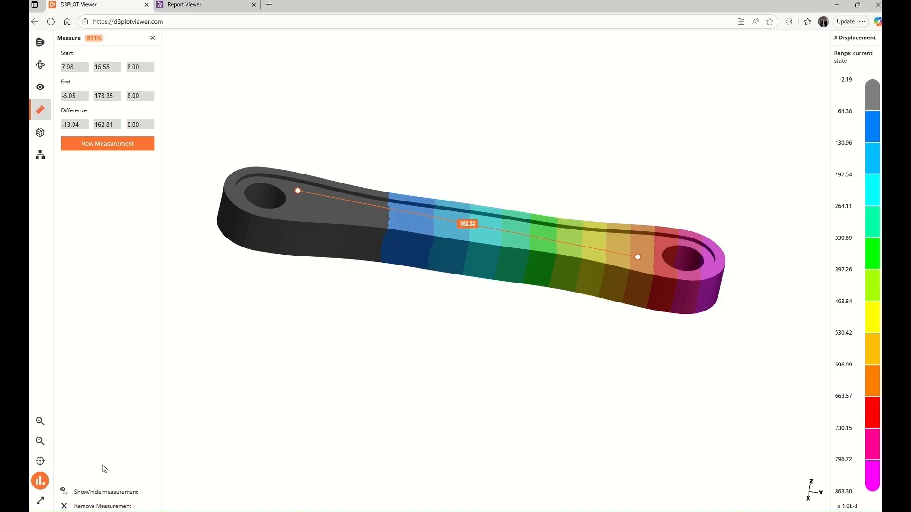
click(103, 507)
Try a 1-point cut section at the crank's middle, rotate the model to view it and remove the cut
click(38, 135)
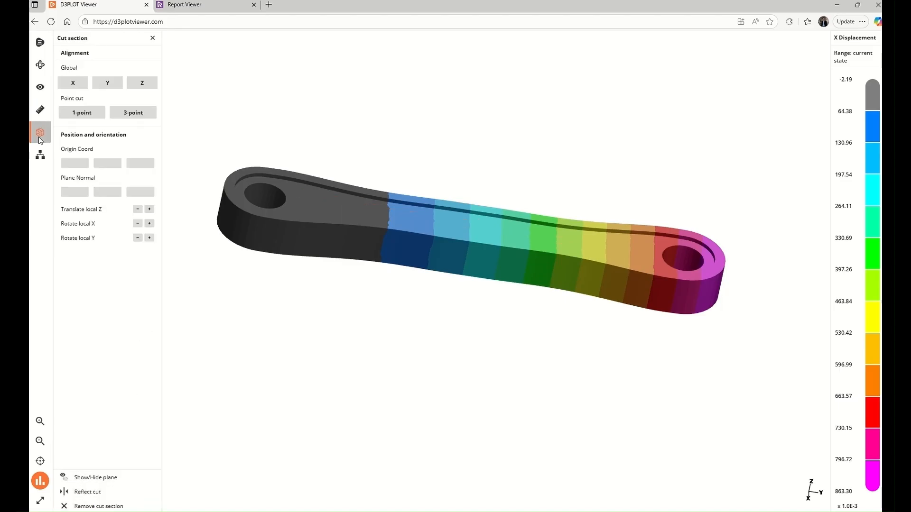
click(81, 115)
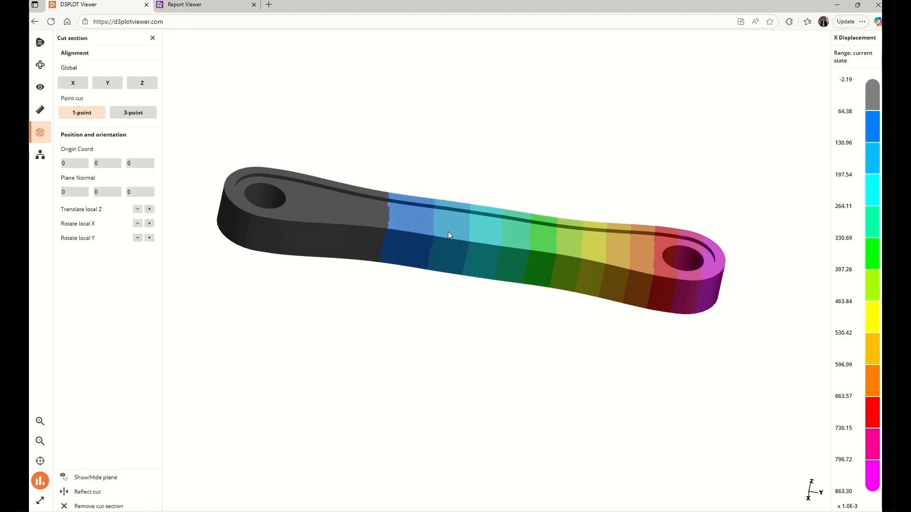
click(449, 236)
drag(449, 235, 493, 259)
click(93, 506)
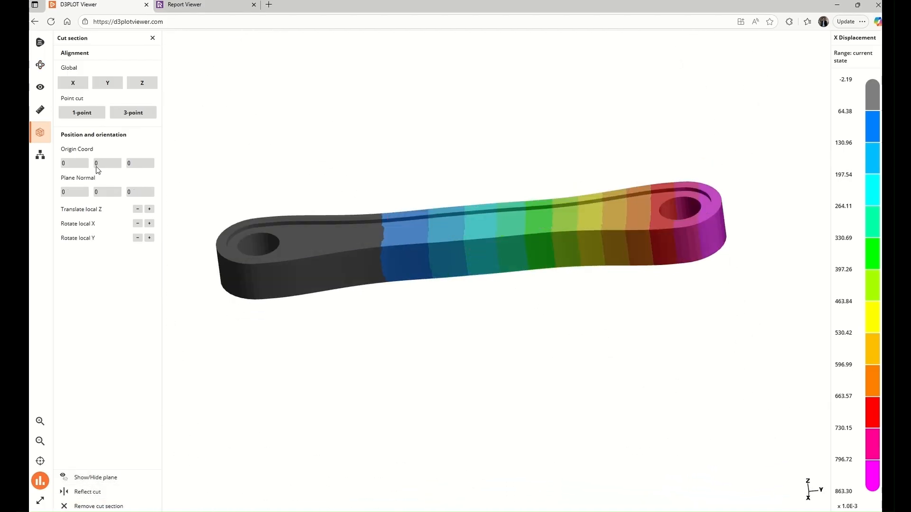
Show the part tree of the crank displacement model and rotate the crank to view it from above
click(45, 159)
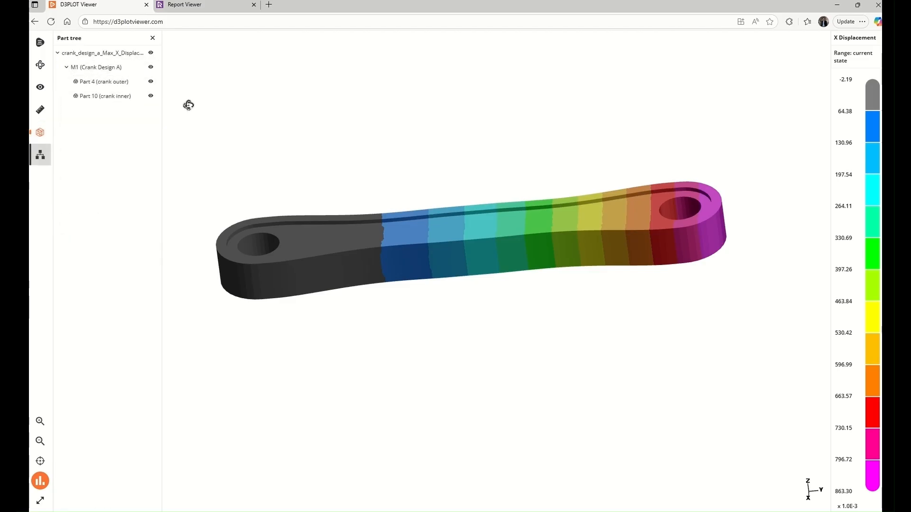
drag(429, 278, 446, 223)
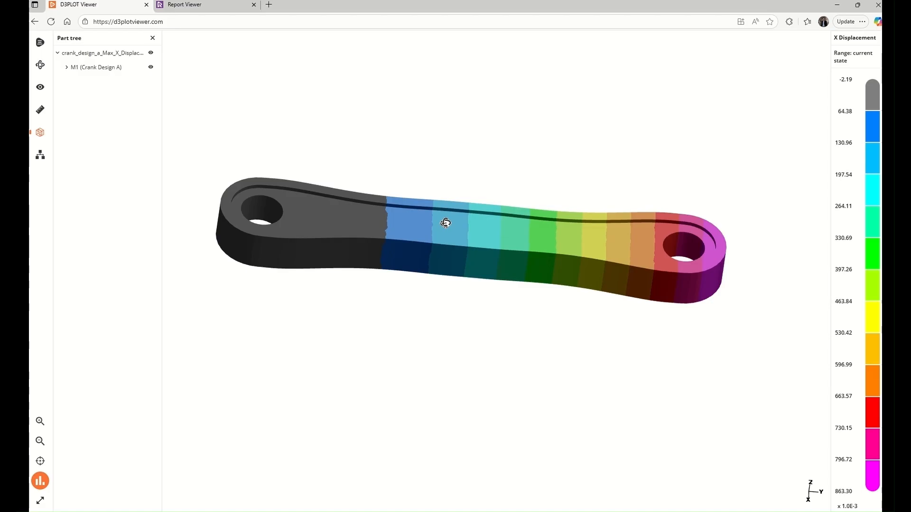
Switch to Report Viewer, load the crank design A .orrx report and view its second page
click(199, 7)
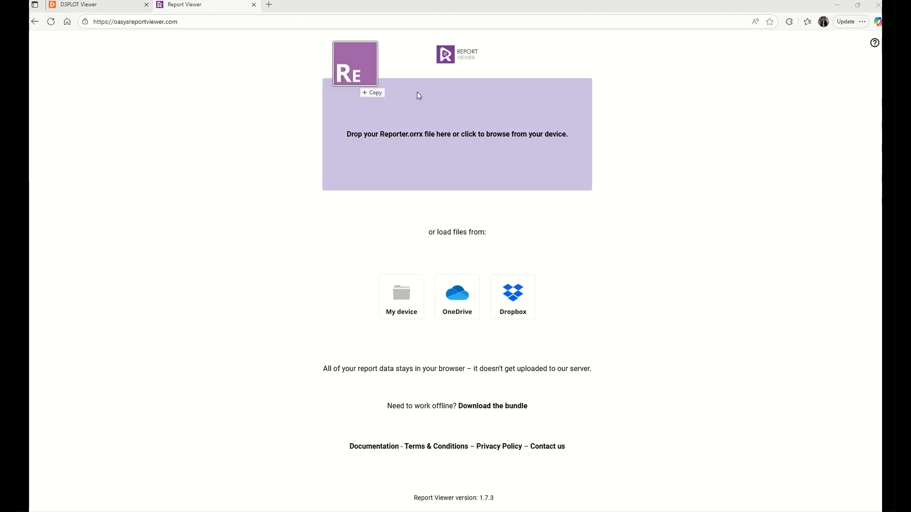
drag(417, 92, 505, 153)
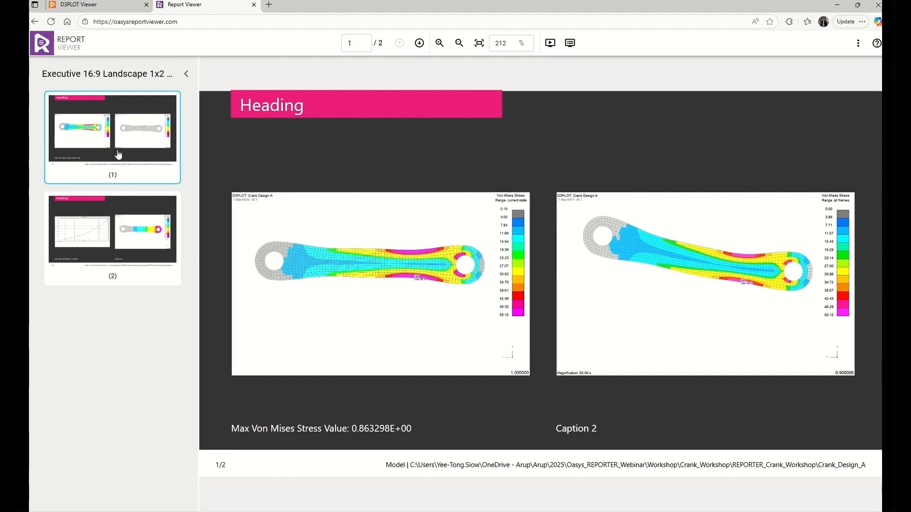
click(119, 212)
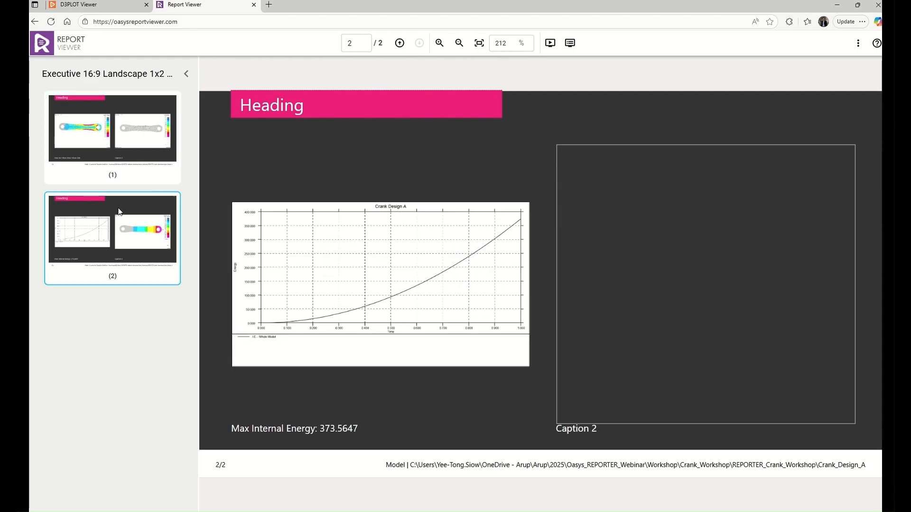
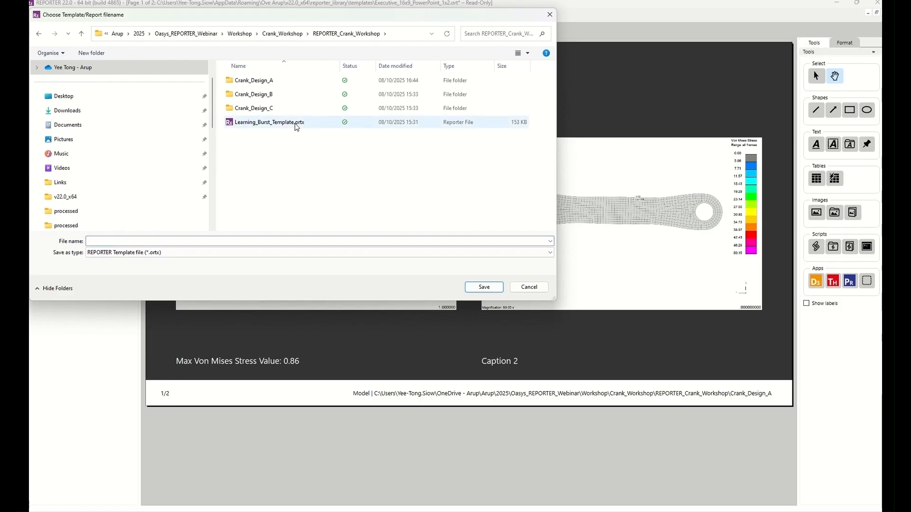
click(282, 125)
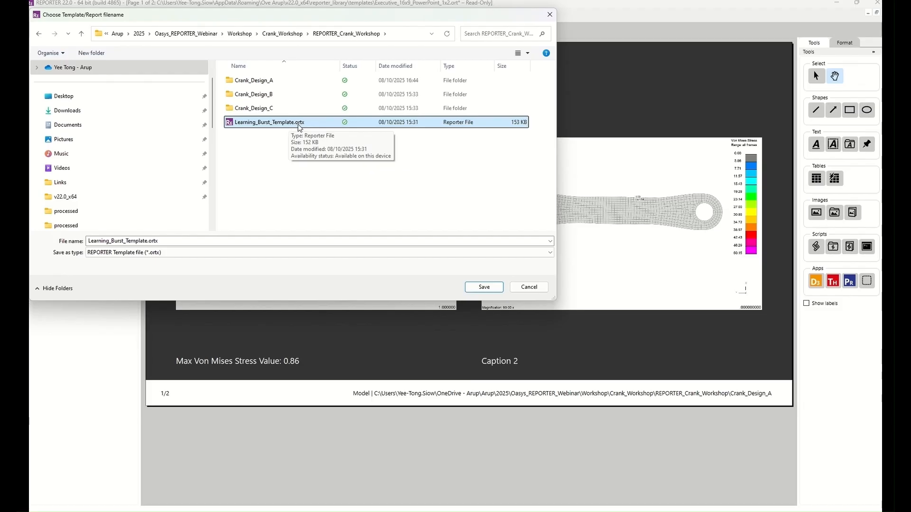
click(255, 171)
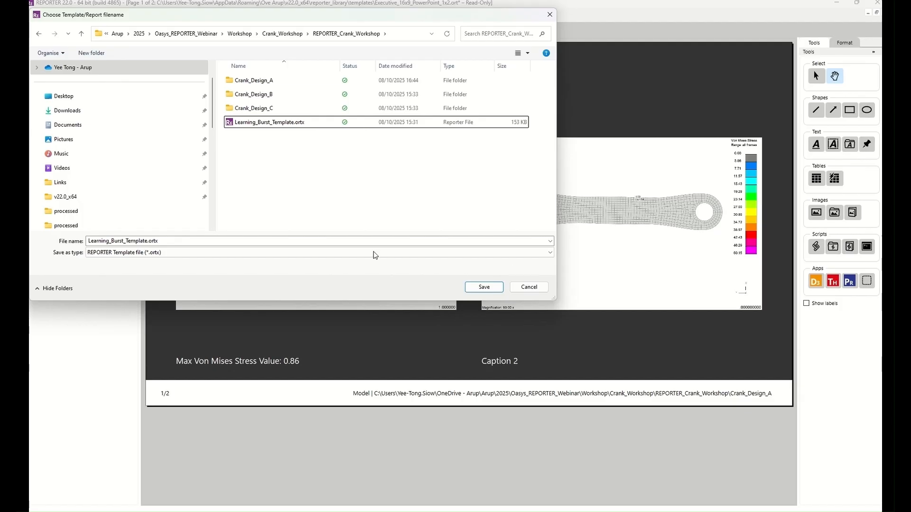
click(290, 255)
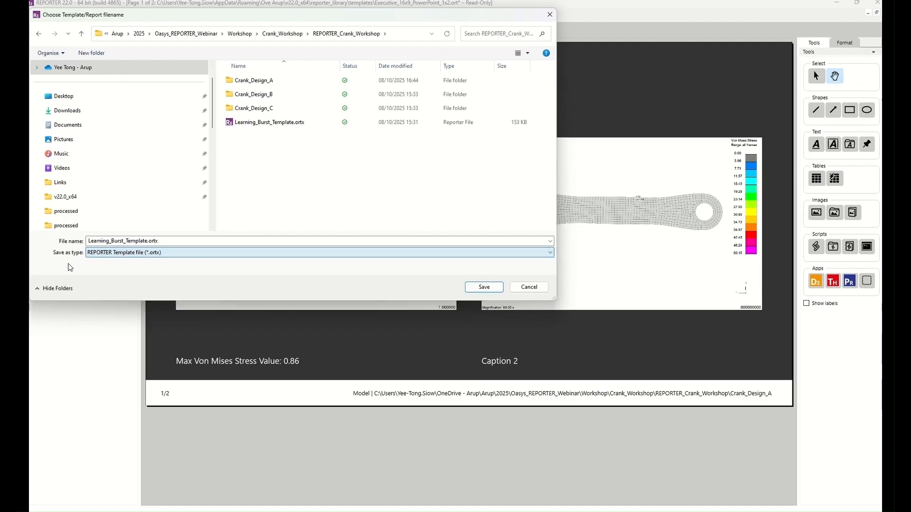
click(70, 267)
click(529, 287)
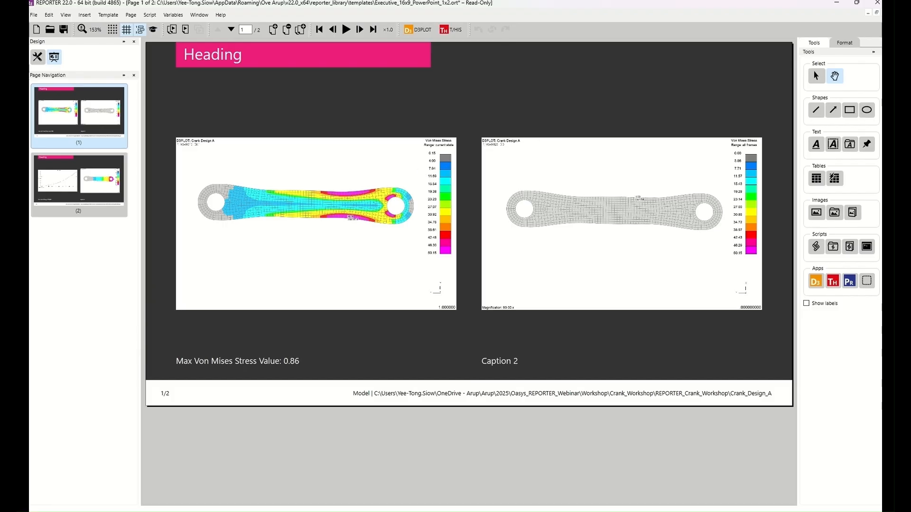
Switch to the Oasys SHELL, open REPORTER's batch options and enlarge the options window to show all columns
key(alt+Tab)
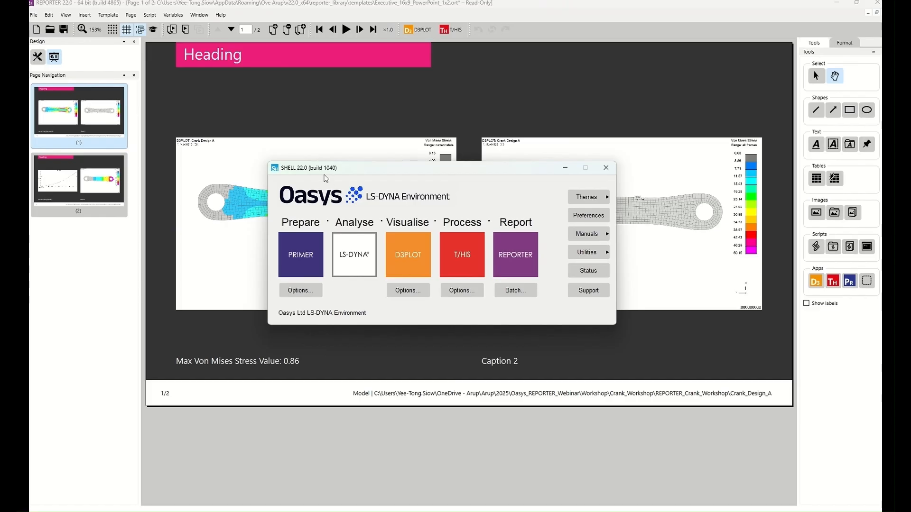
drag(346, 169, 345, 163)
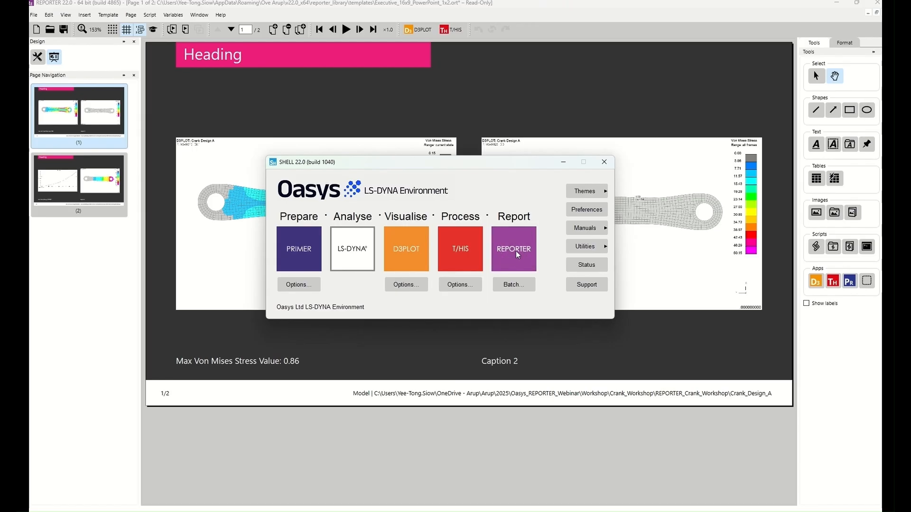
click(516, 289)
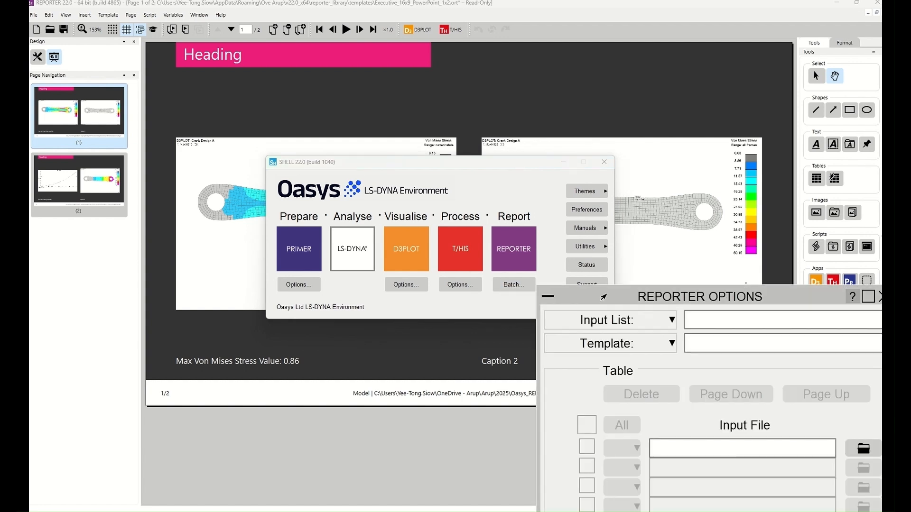
drag(618, 292, 293, 92)
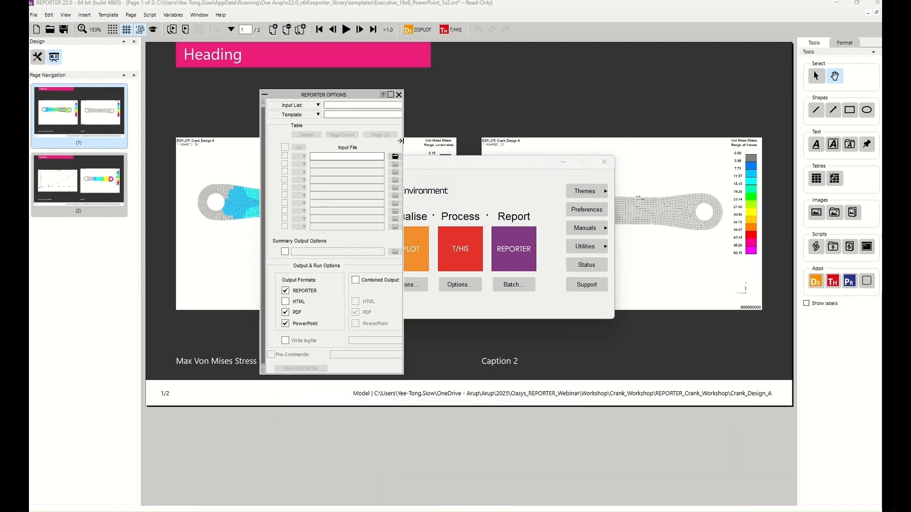
drag(403, 128, 708, 128)
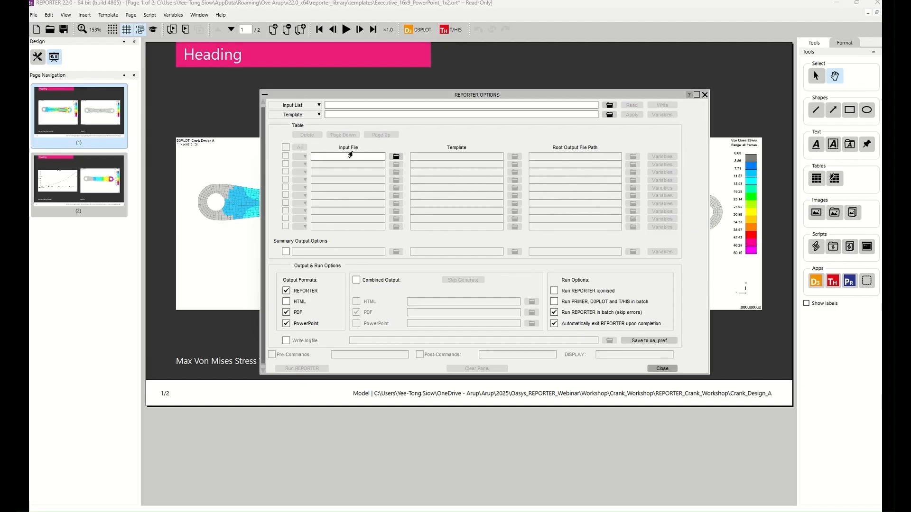
Add crank_design_b.key from the Crank_Design_B folder as the first batch input file
click(396, 157)
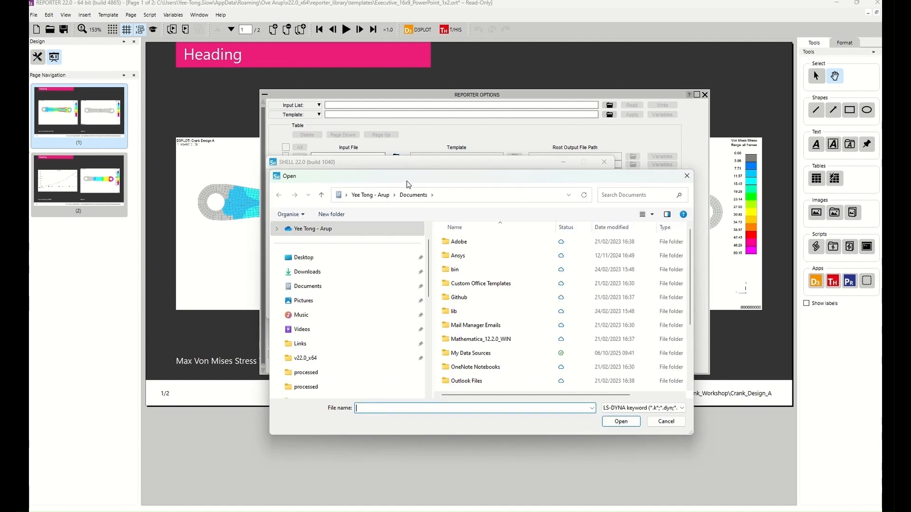
drag(406, 180, 882, 183)
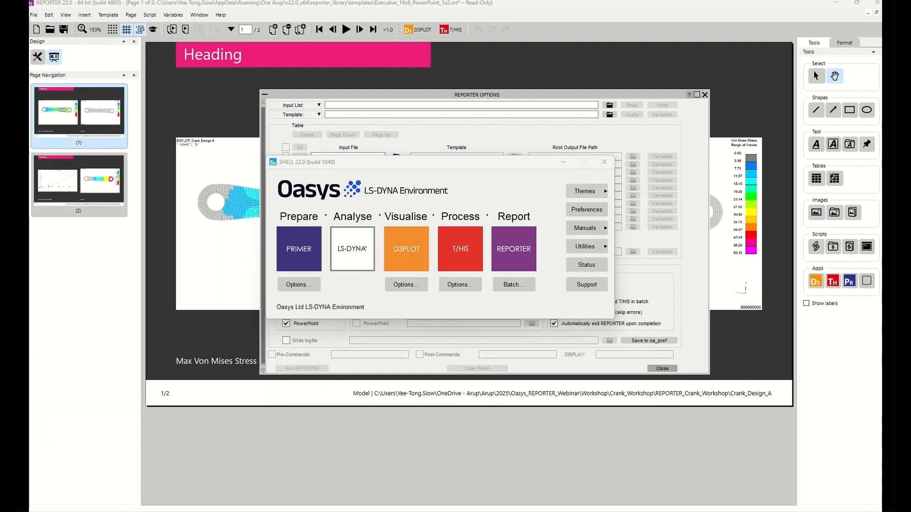
drag(30, 112, 483, 86)
double_click(497, 155)
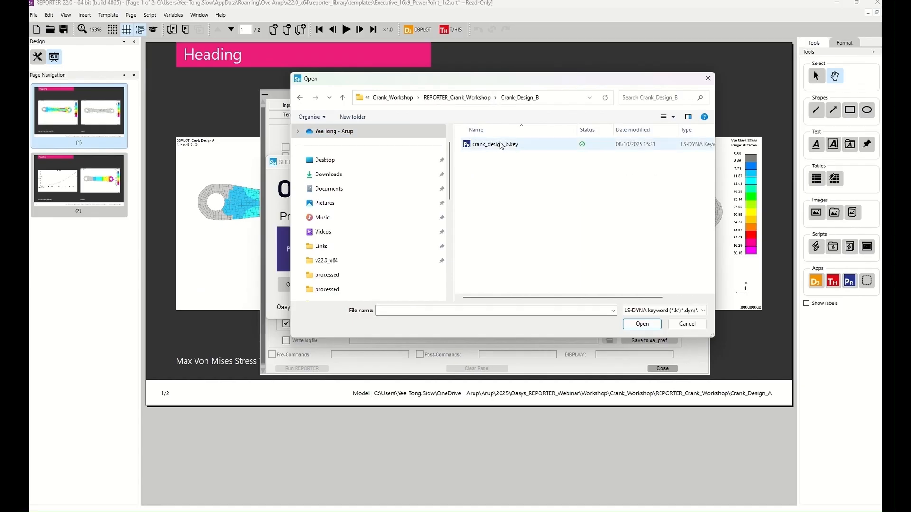
click(515, 145)
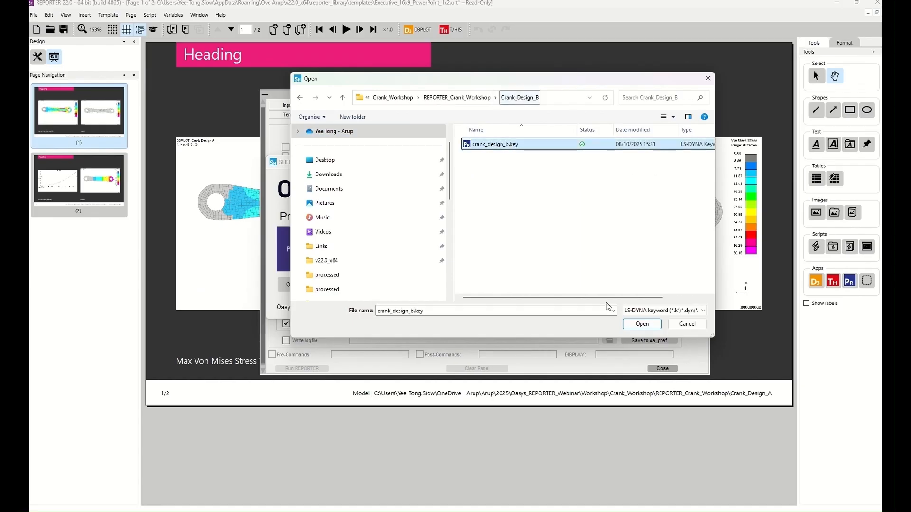
click(642, 324)
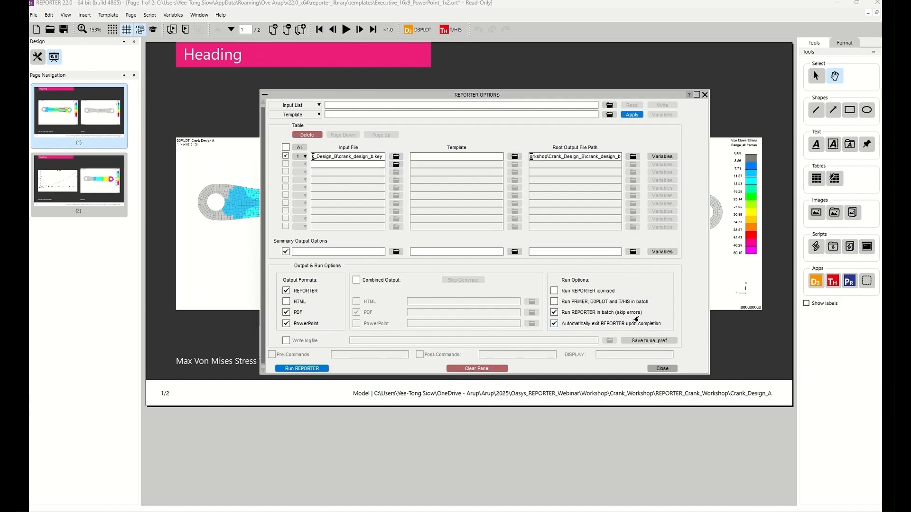
Add crank_design_c.key from the Crank_Design_C folder as the second batch input file
click(395, 165)
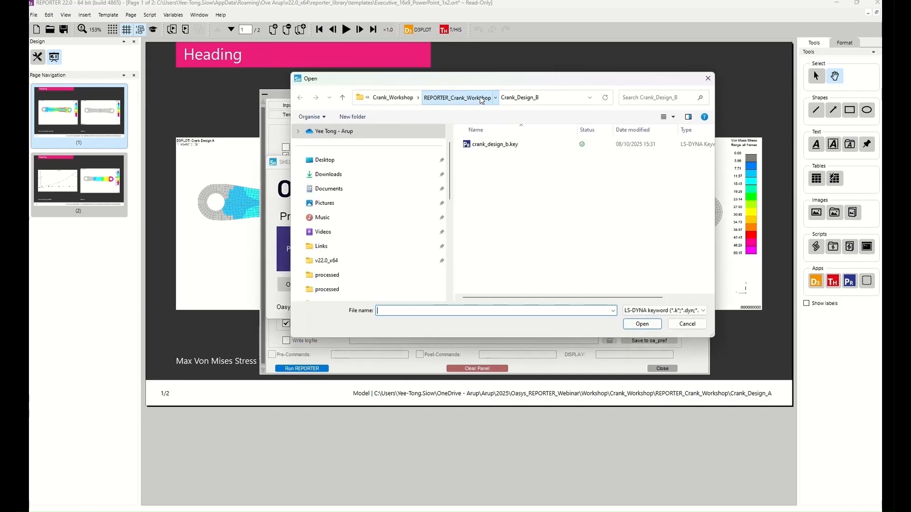
click(456, 98)
double_click(488, 173)
click(493, 144)
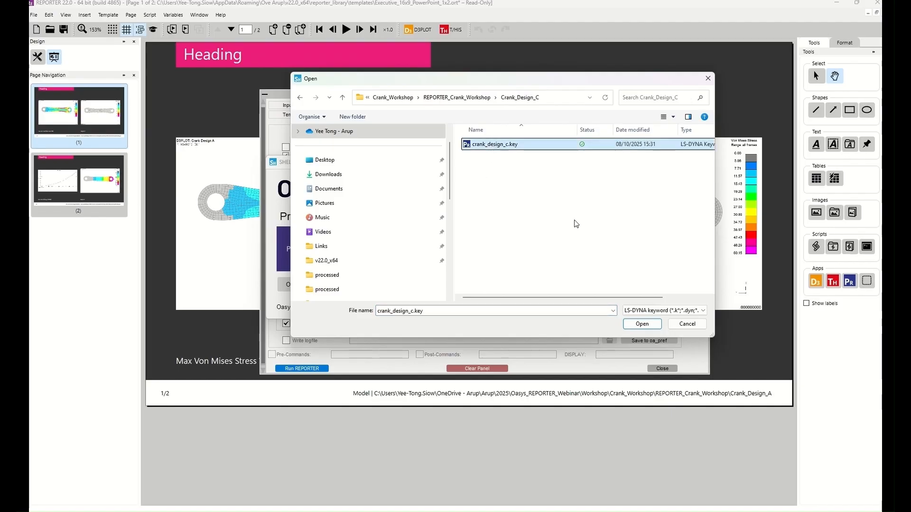
click(641, 324)
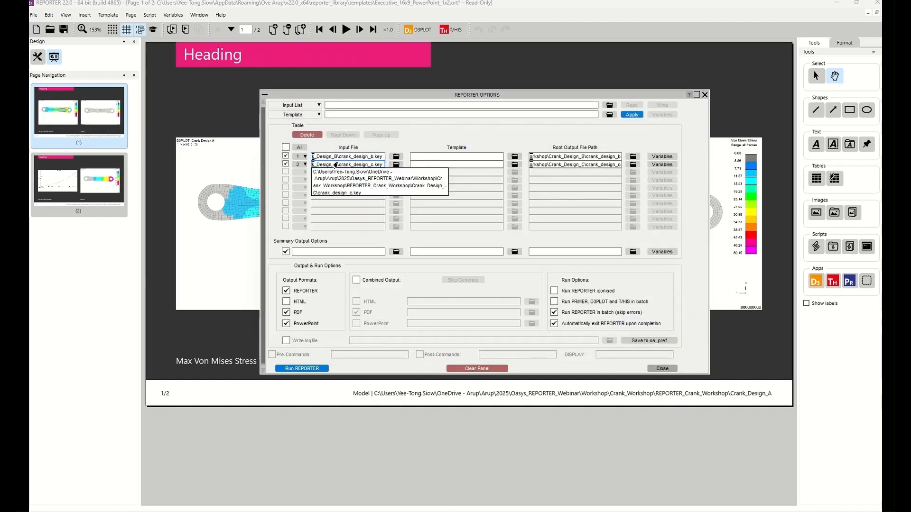
Assign Learning_Burst_Template.ortx from the REPORTER_Crank_Workshop folder as the template for both batch input files
click(515, 157)
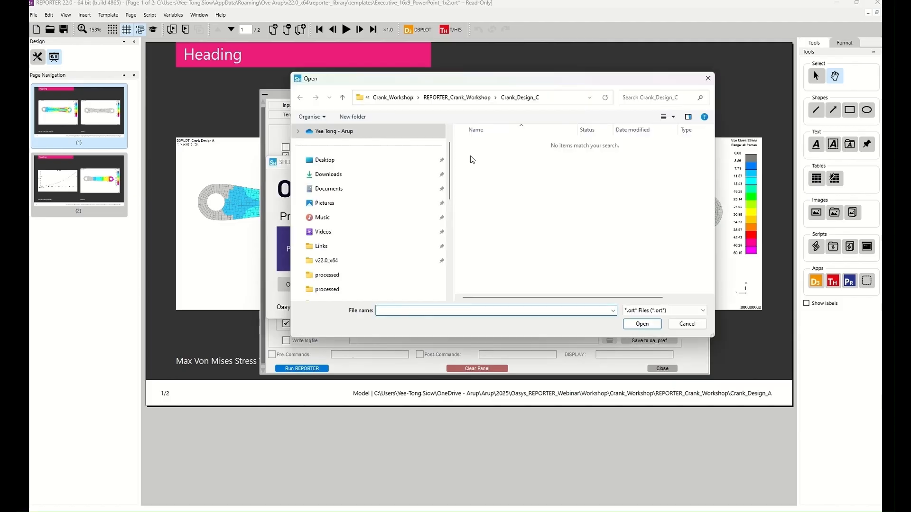
click(472, 100)
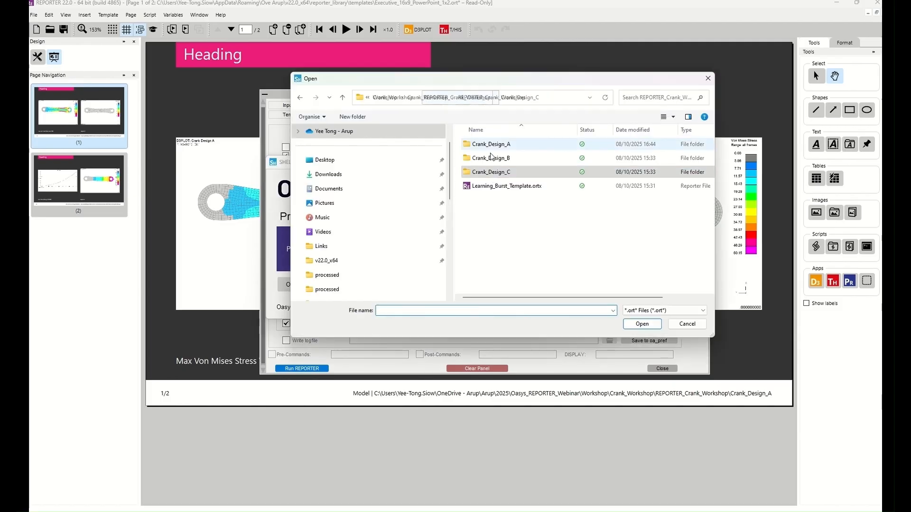
double_click(490, 189)
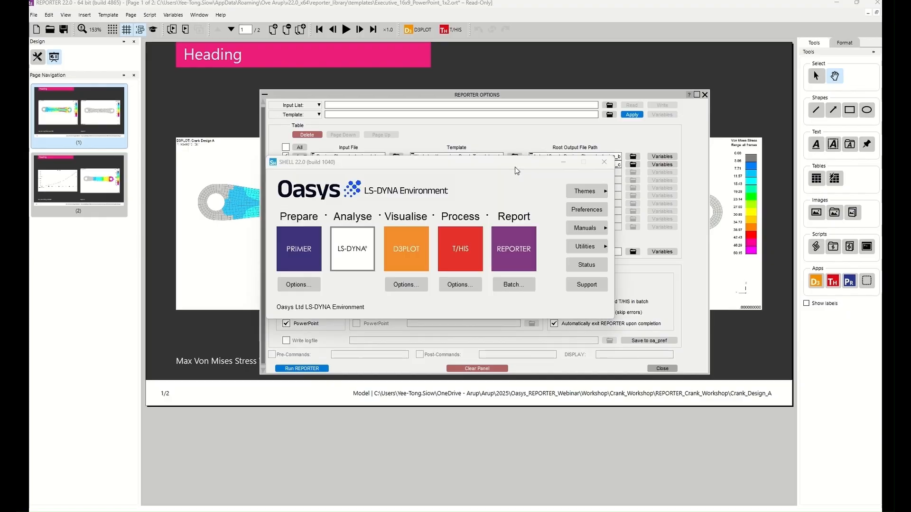
click(515, 166)
double_click(492, 188)
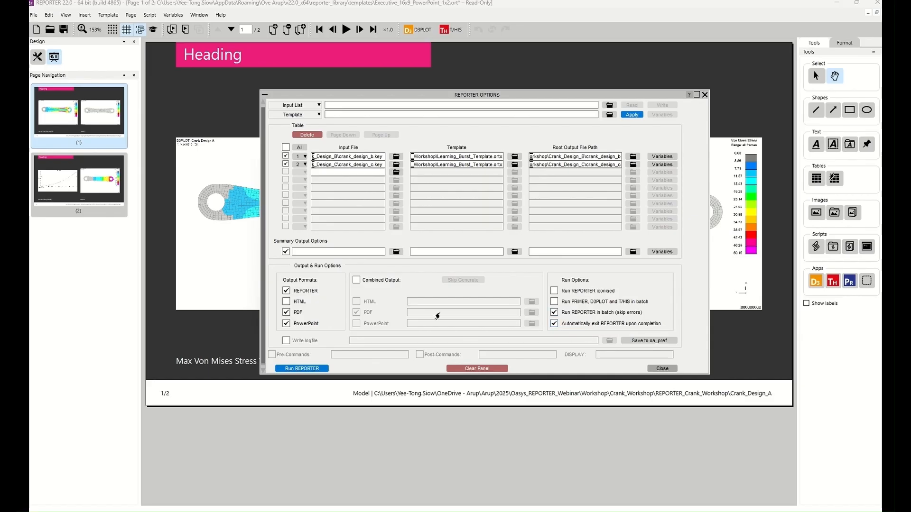
Run the REPORTER batch for both designs and examine the output files in the Crank_Design_B folder with full file names shown
click(299, 369)
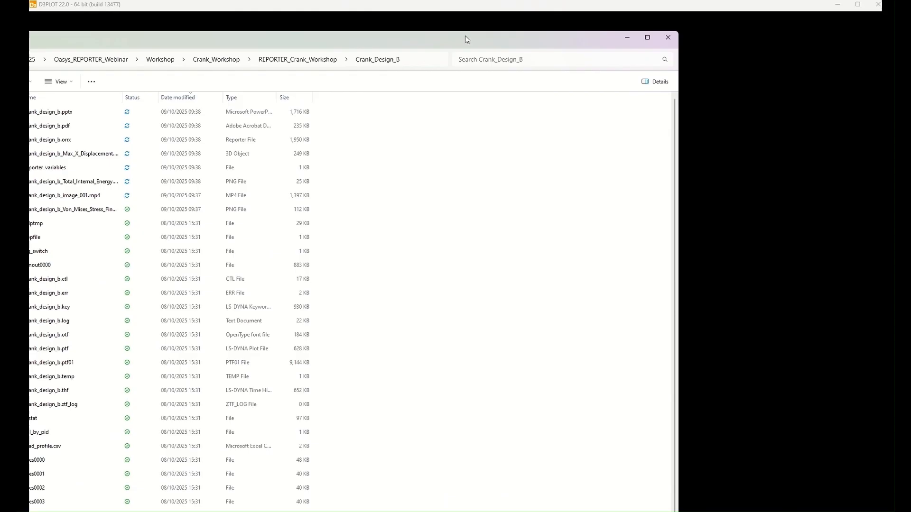
drag(465, 36, 505, 2)
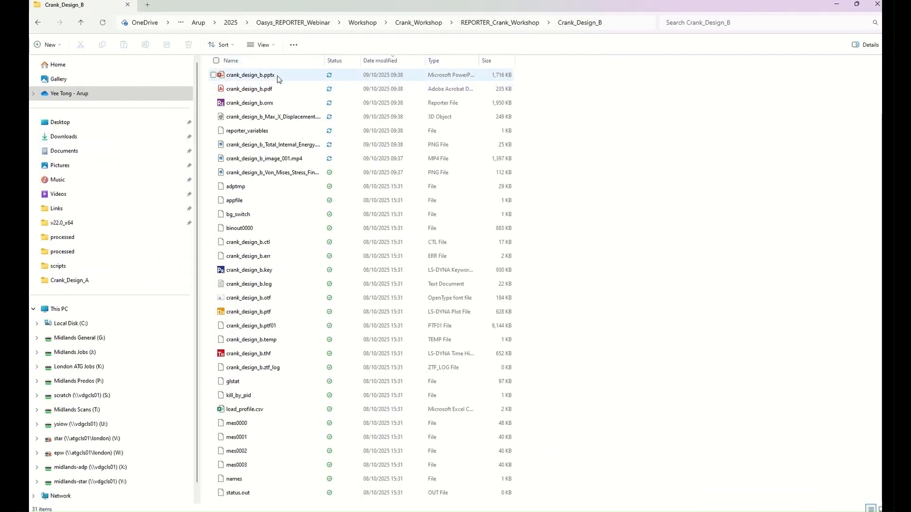
double_click(326, 60)
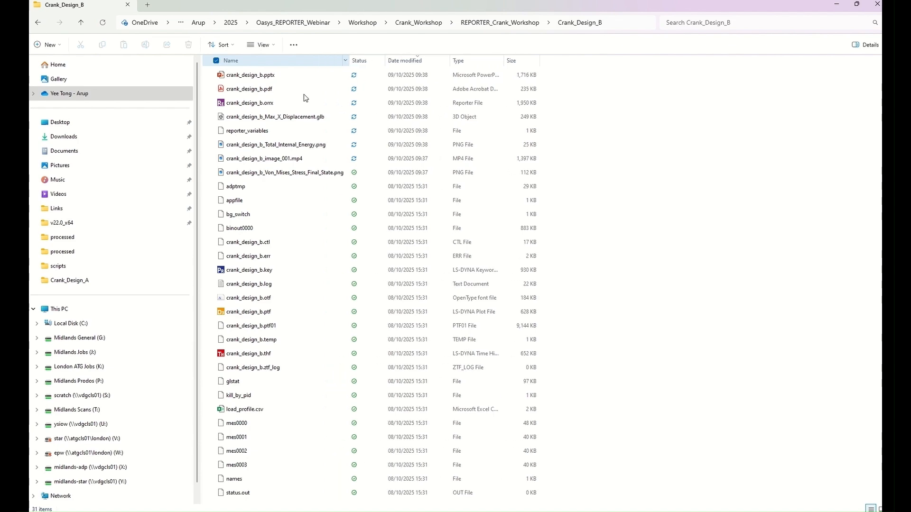
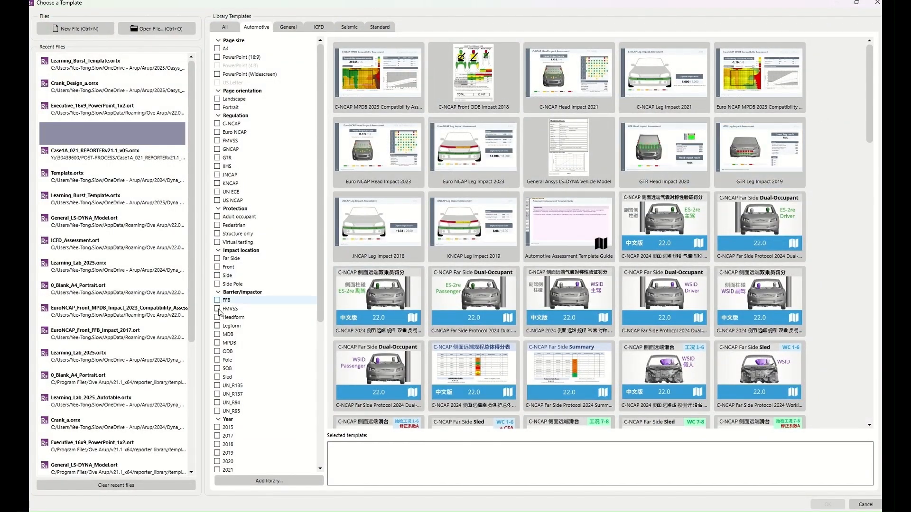
Filter the automotive library templates by the MPDB barrier and open the Euro NCAP MPDB 2024 Occupant Assessment template
click(217, 343)
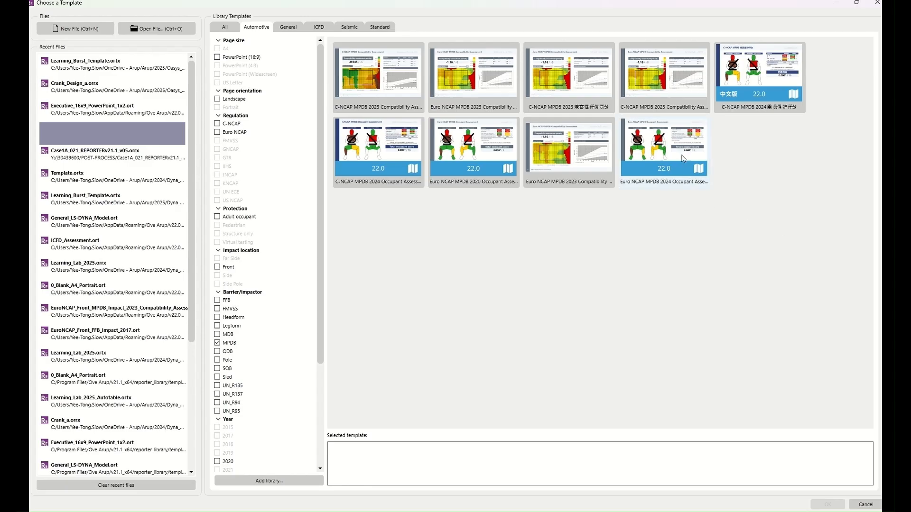
click(655, 145)
click(824, 505)
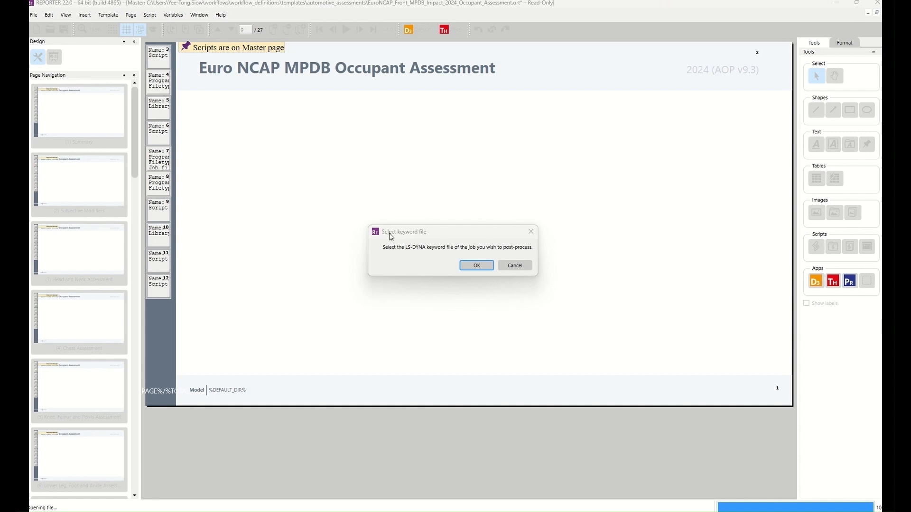
Select ACCORD_50KPH_MPDB_Euro.key from the 027_Euroncap_test5_Learning_Lab_Pre_Setup folder in MPDB_Library_Template as the keyword file for post-processing
drag(399, 233, 391, 223)
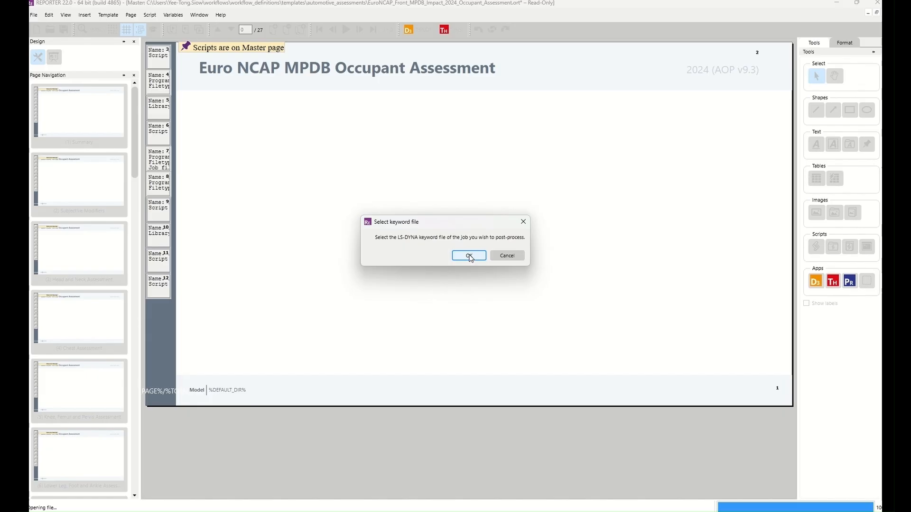
click(471, 259)
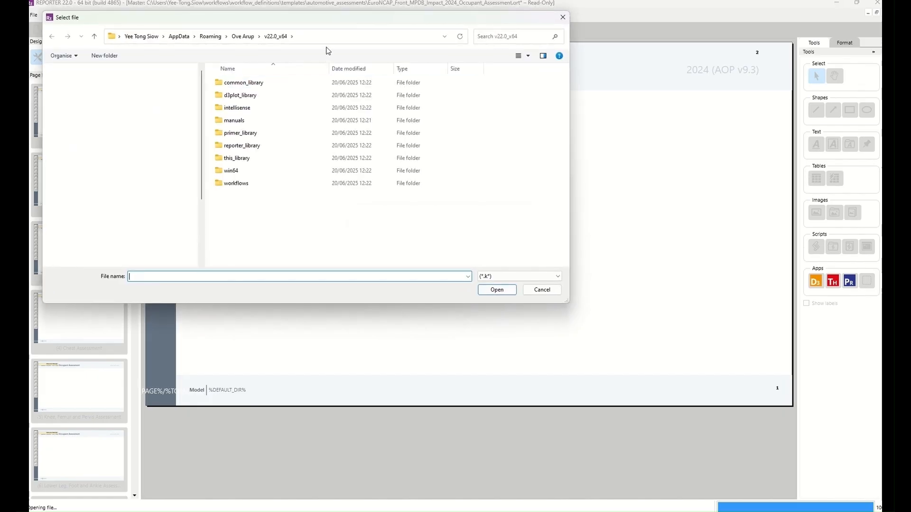
click(88, 258)
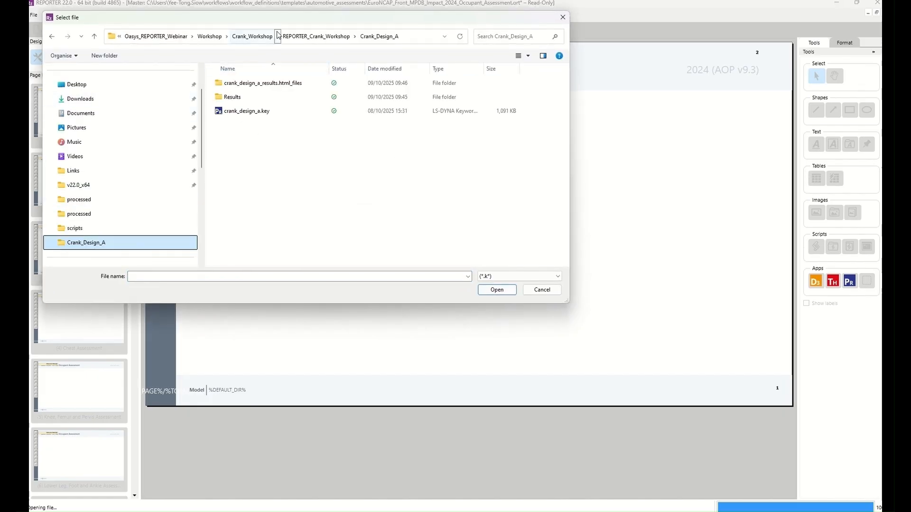
double_click(244, 99)
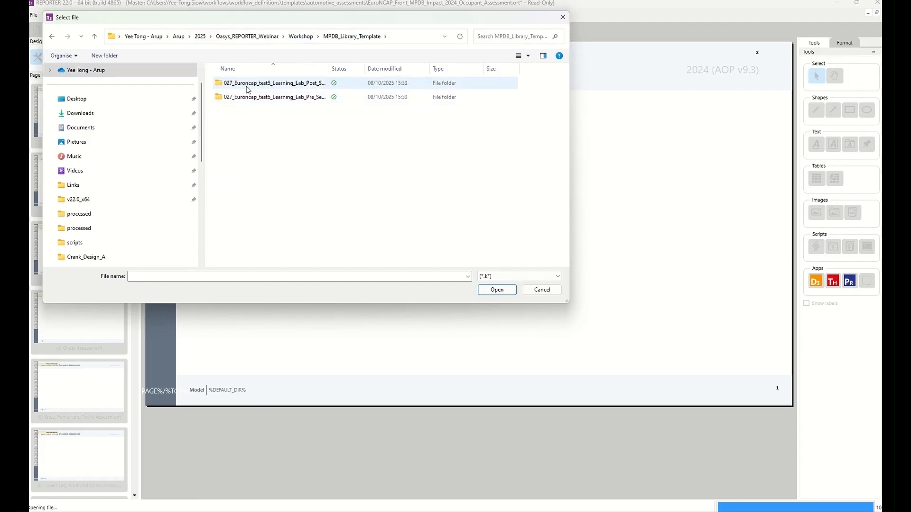
click(307, 98)
double_click(307, 97)
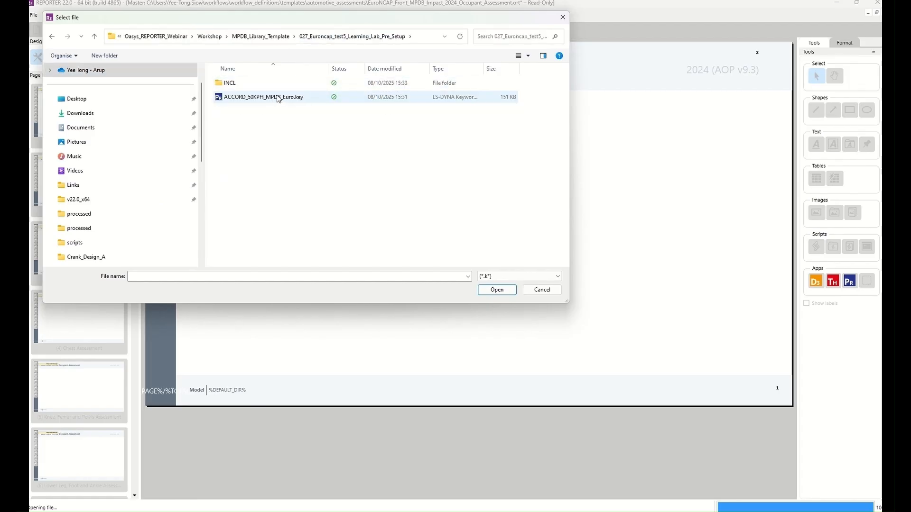
click(279, 98)
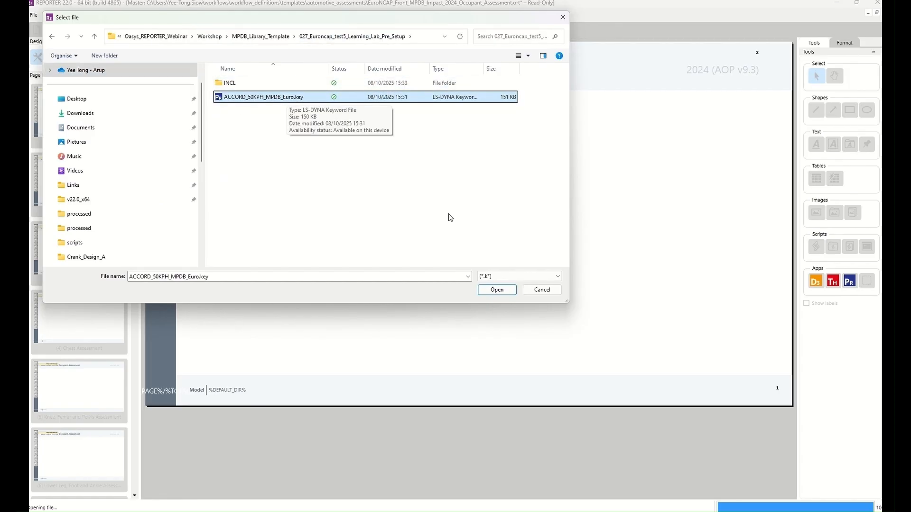
click(496, 290)
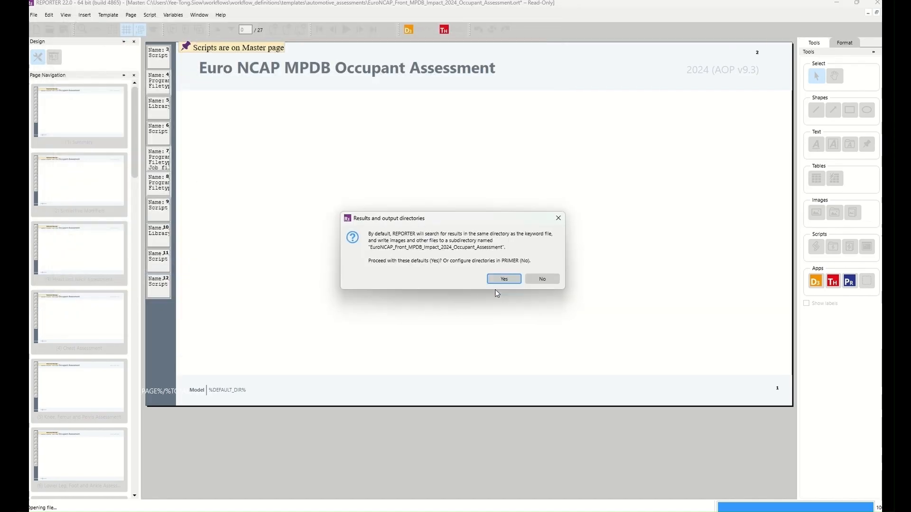
Accept the default results and output directories and proceed to creating the missing user data in PRIMER
drag(444, 225, 435, 221)
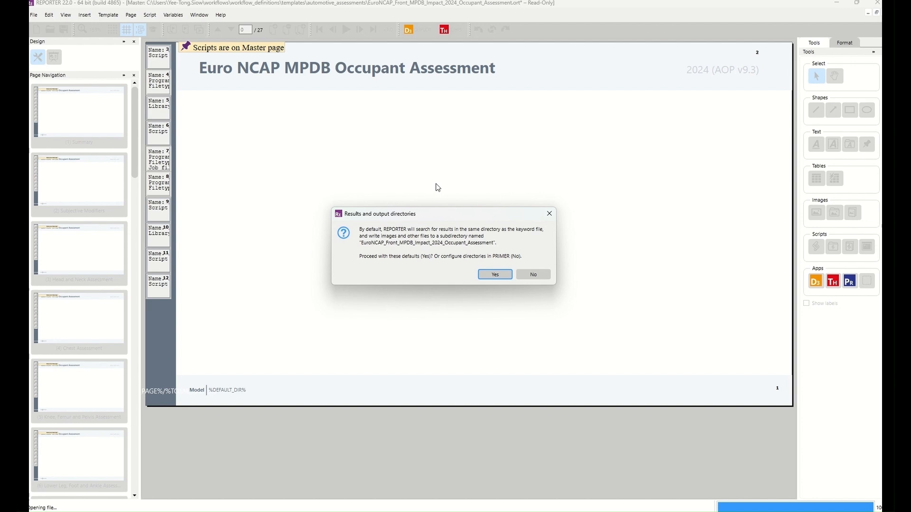
click(500, 274)
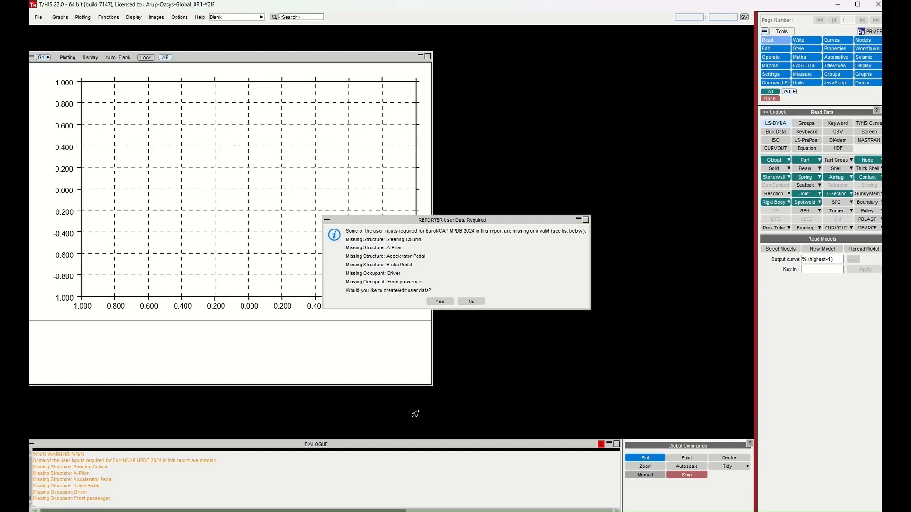
click(438, 302)
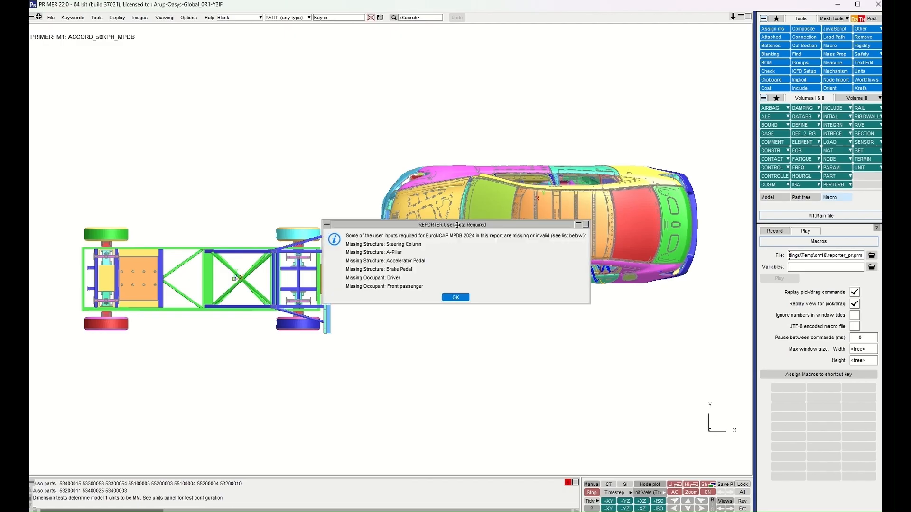
drag(467, 253, 385, 172)
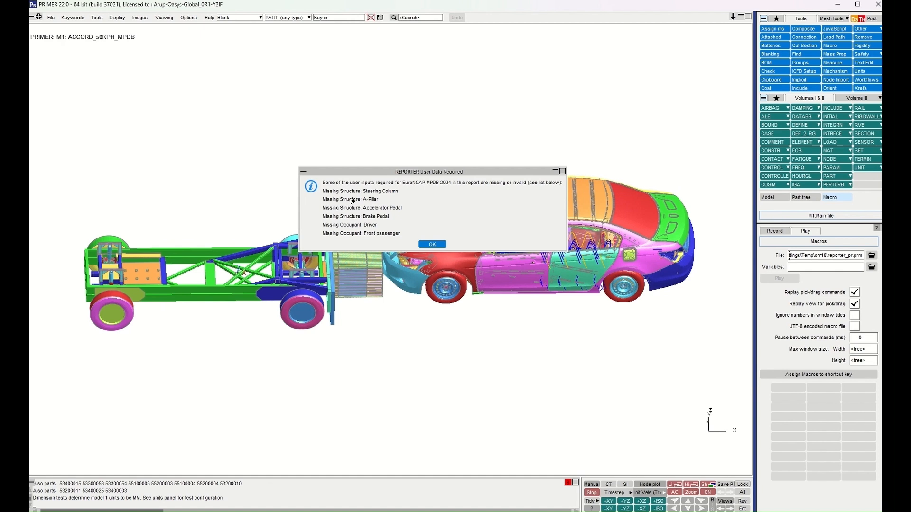
click(427, 245)
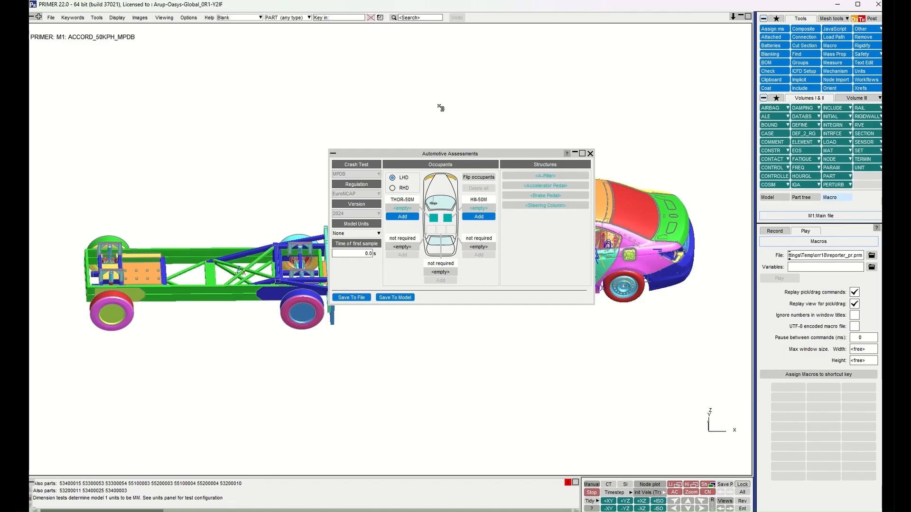
Set the assessment's model units to U2 (mm, t, s) and try the RHD drive side, finishing with LHD
click(355, 233)
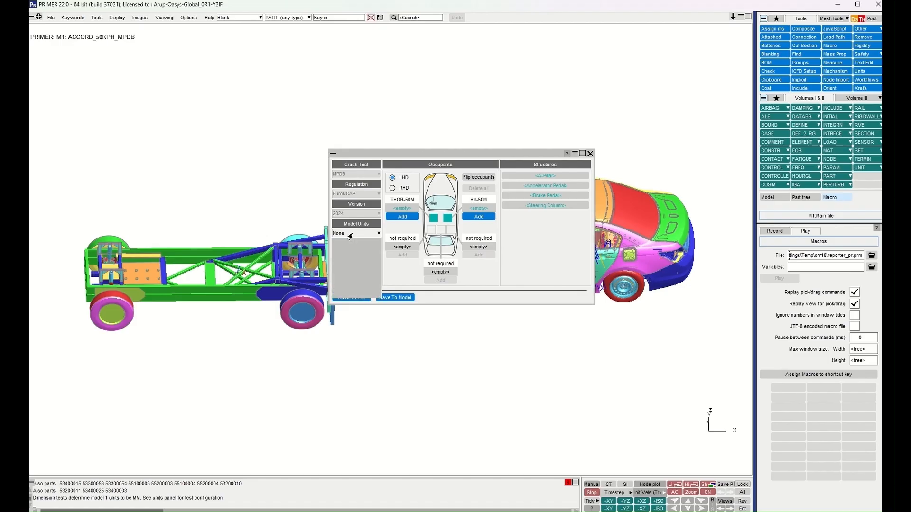
click(346, 259)
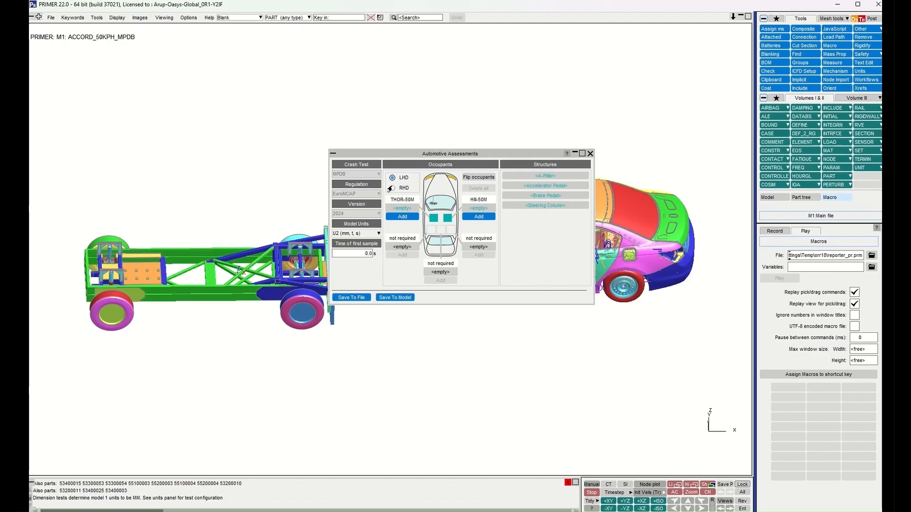
click(392, 189)
click(392, 178)
click(392, 189)
click(391, 178)
click(391, 189)
click(392, 178)
click(392, 189)
click(392, 178)
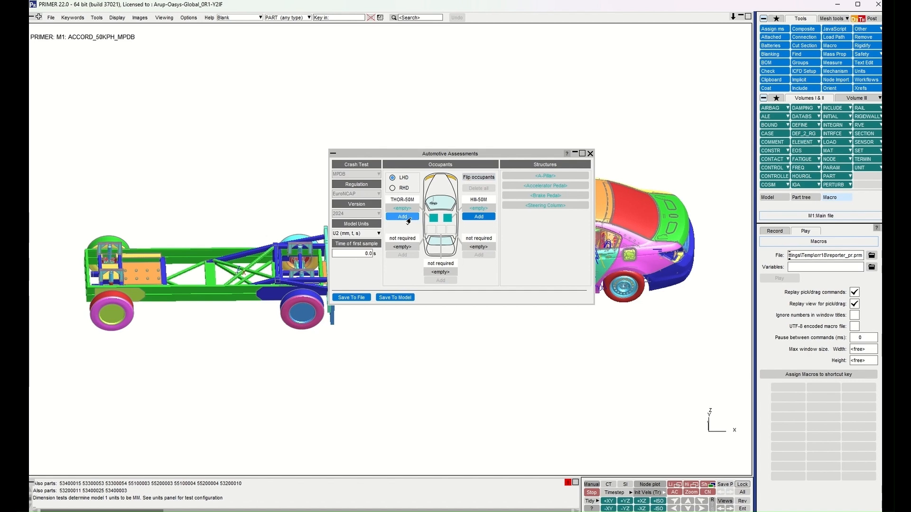
Examine the entity IDs offered for the THOR-50M driver, and close the occupant definition without adding it
click(406, 217)
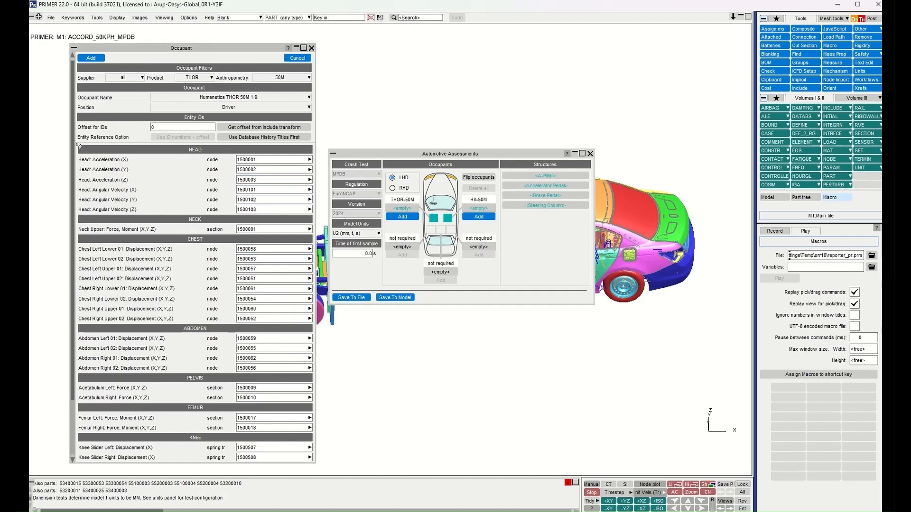
scroll(76, 169, down, 2)
drag(75, 169, 74, 142)
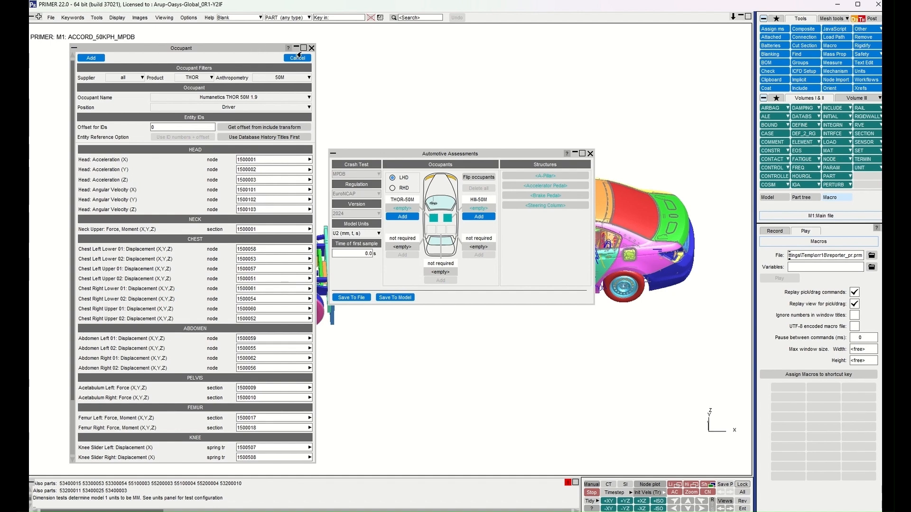
click(312, 48)
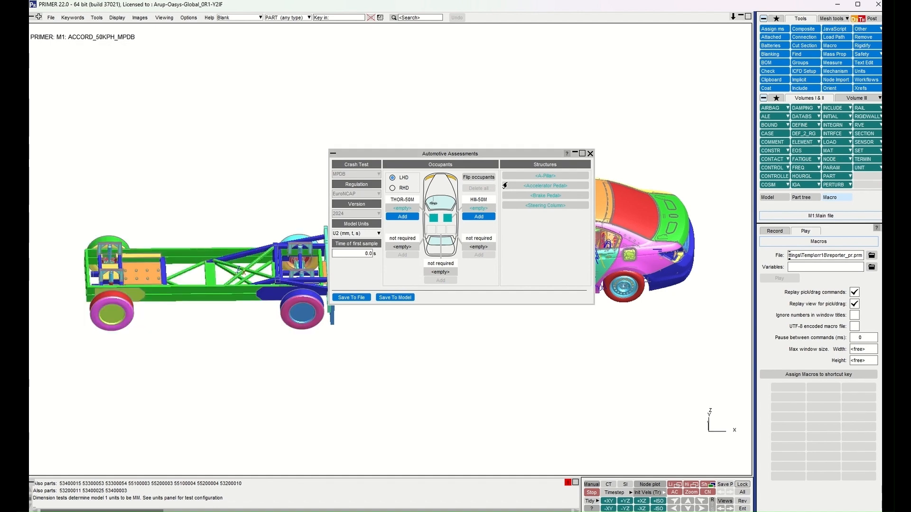
Examine the entity IDs offered for the HIII-50M front passenger, and close the occupant definition without adding it
click(479, 216)
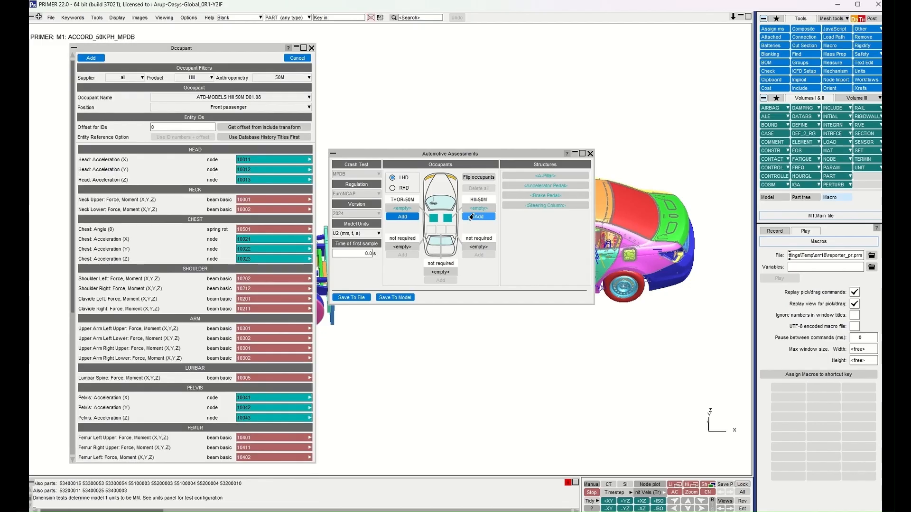
scroll(223, 206, down, 1)
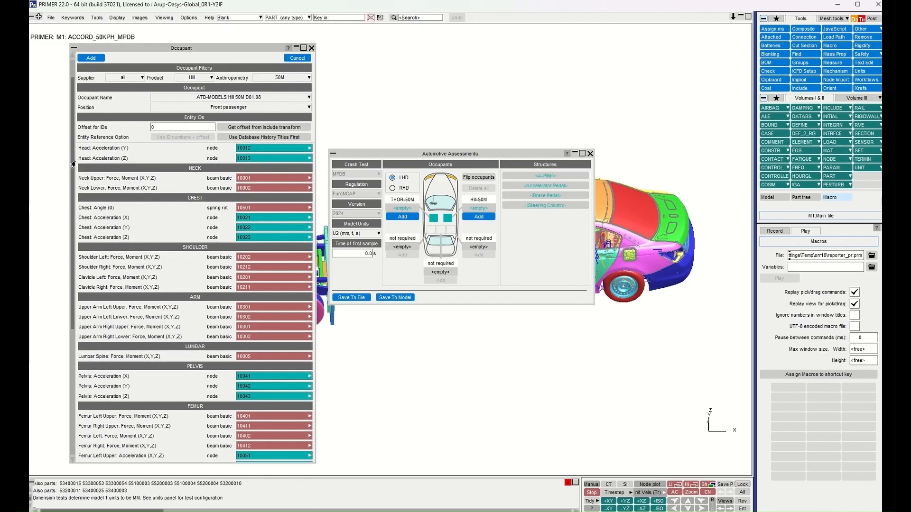
mouse_move(73, 165)
mouse_down()
mouse_move(71, 280)
mouse_move(72, 180)
mouse_up()
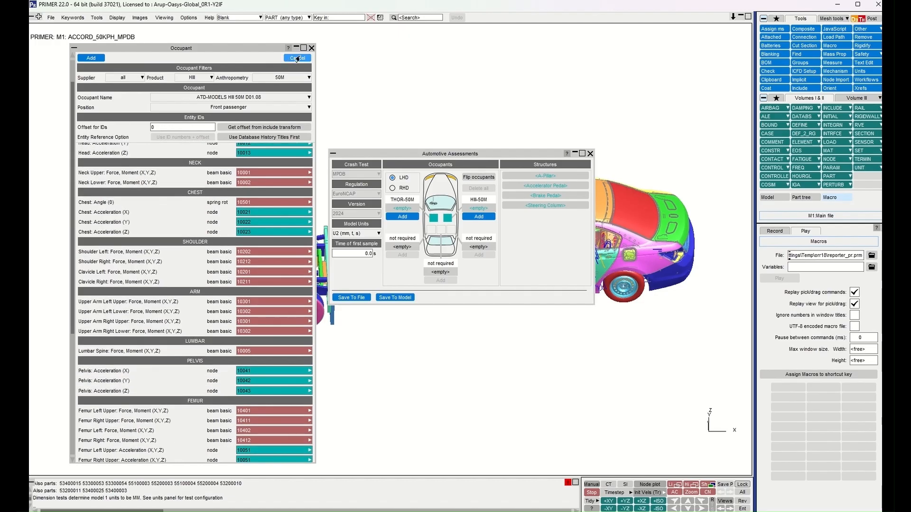
click(311, 48)
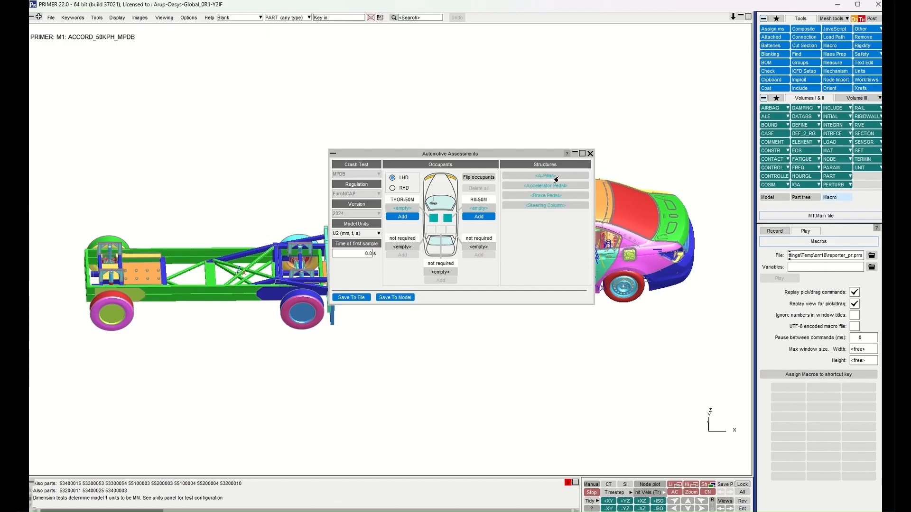
Examine the A-Pillar structure's intrusion spring input and close the definition without updating it
click(555, 178)
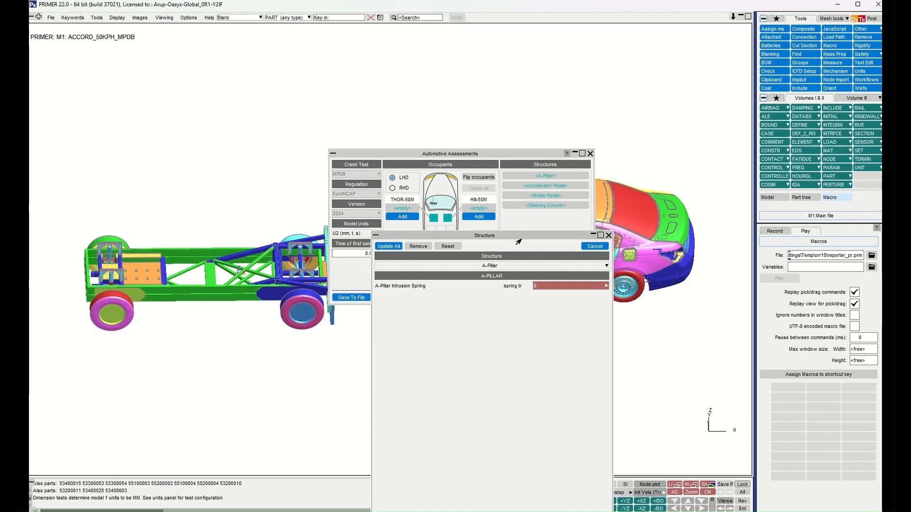
drag(518, 238, 514, 230)
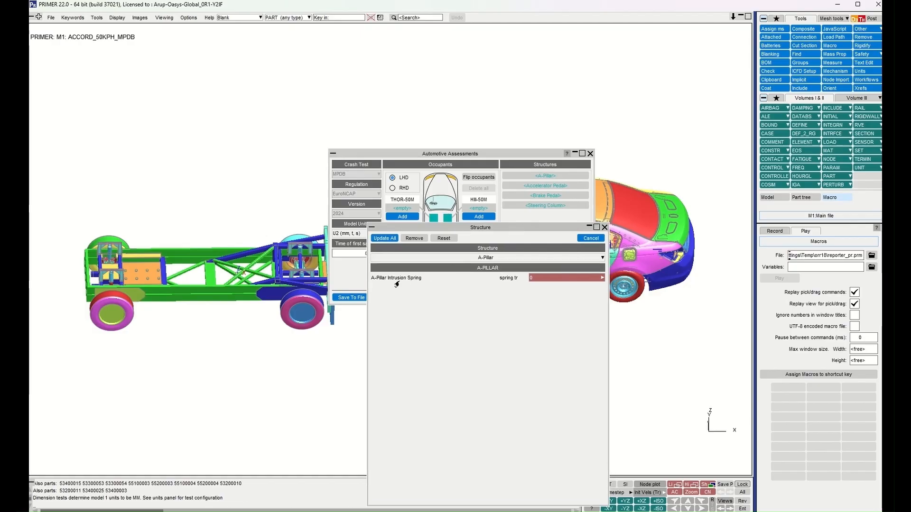
click(548, 279)
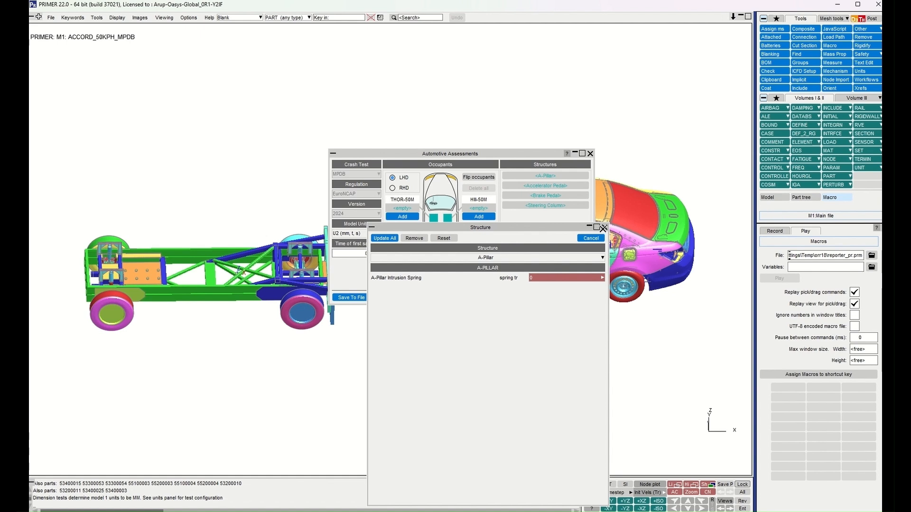
click(602, 227)
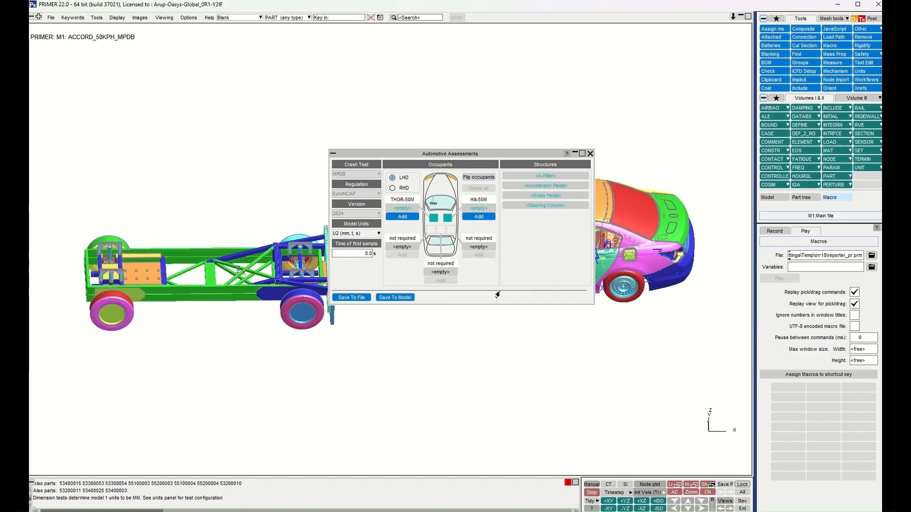
Save the automotive assessment user data to the model, allowing the master file to be overwritten
click(384, 299)
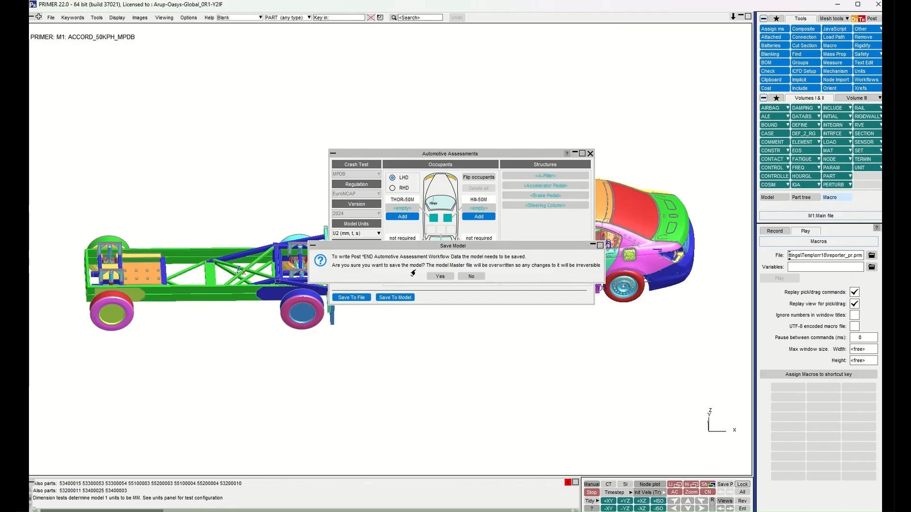
click(430, 276)
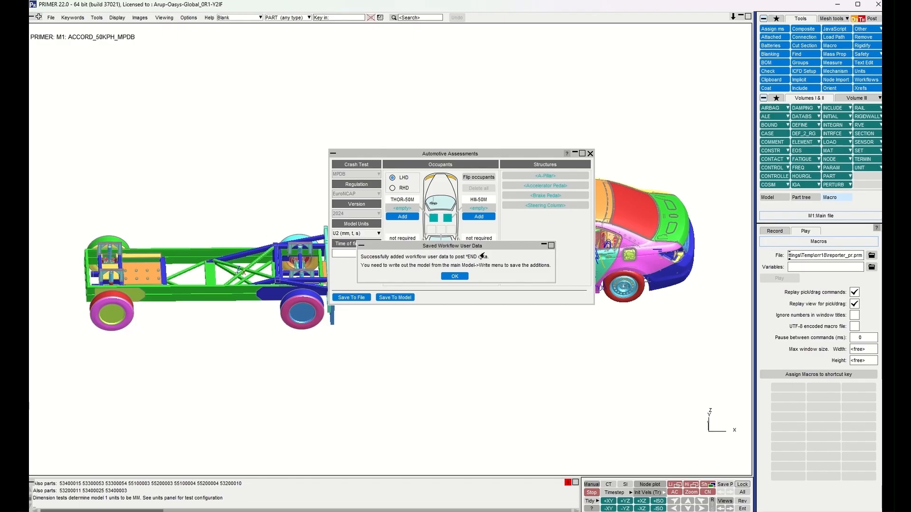
click(462, 276)
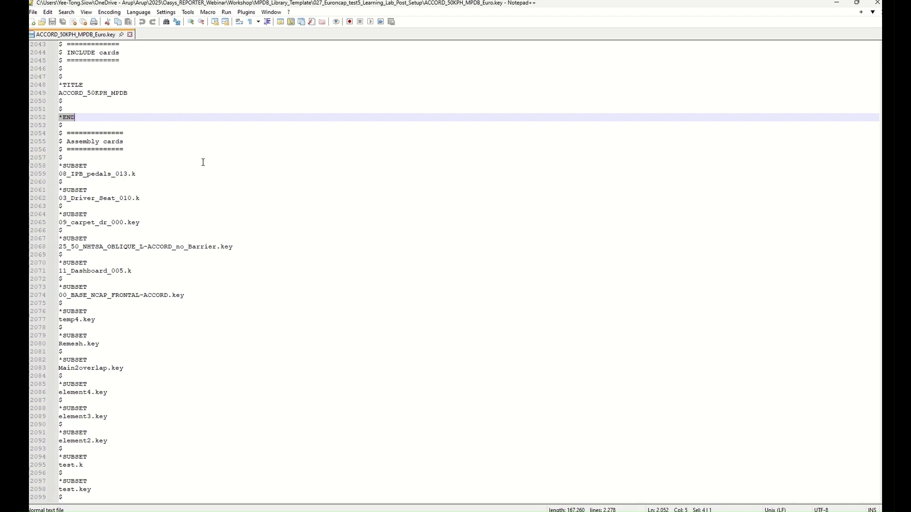
Examine the workflow user data after the *END keyword of the Post_Setup ACCORD_50KPH_MPDB_Euro.key file in Notepad++
scroll(73, 136, up, 5)
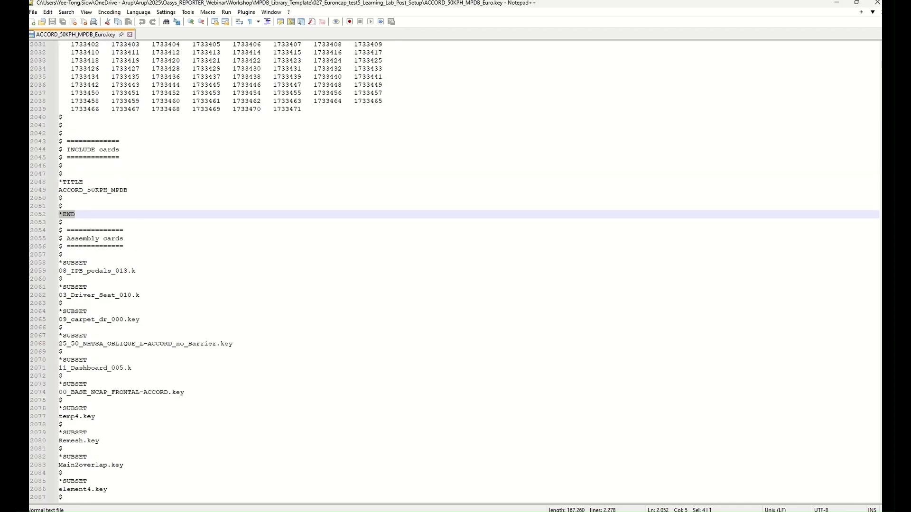
drag(81, 240, 58, 239)
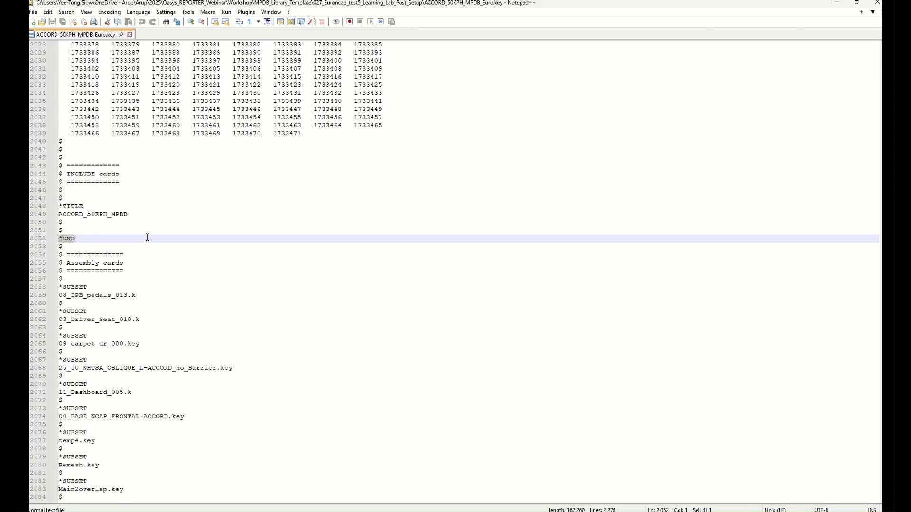
scroll(123, 254, down, 3)
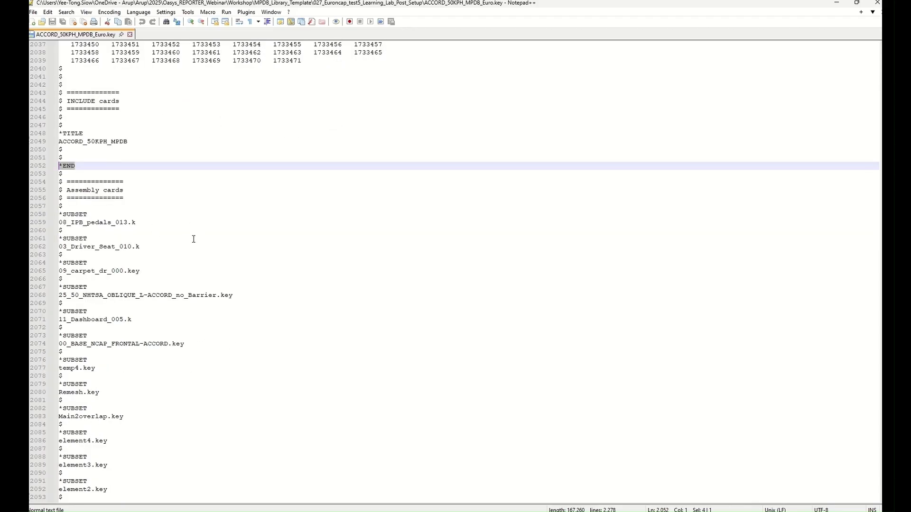
scroll(193, 239, down, 12)
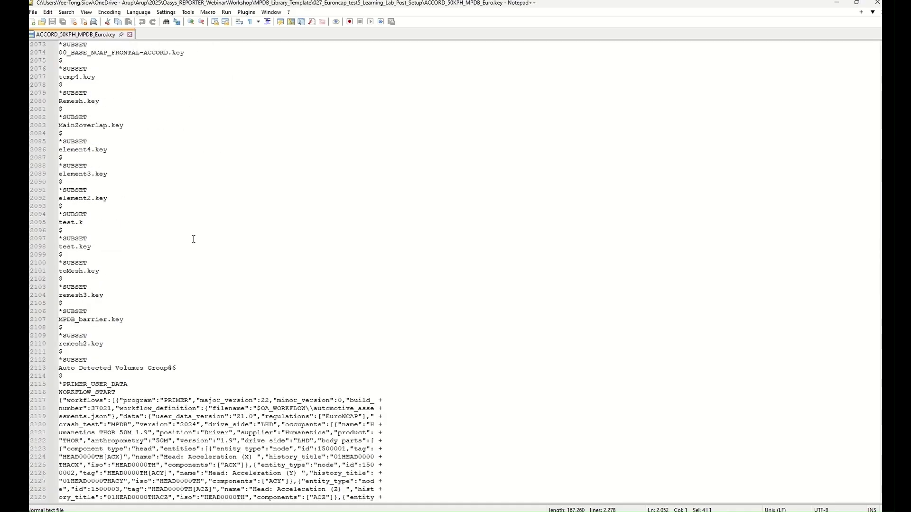
scroll(193, 239, down, 10)
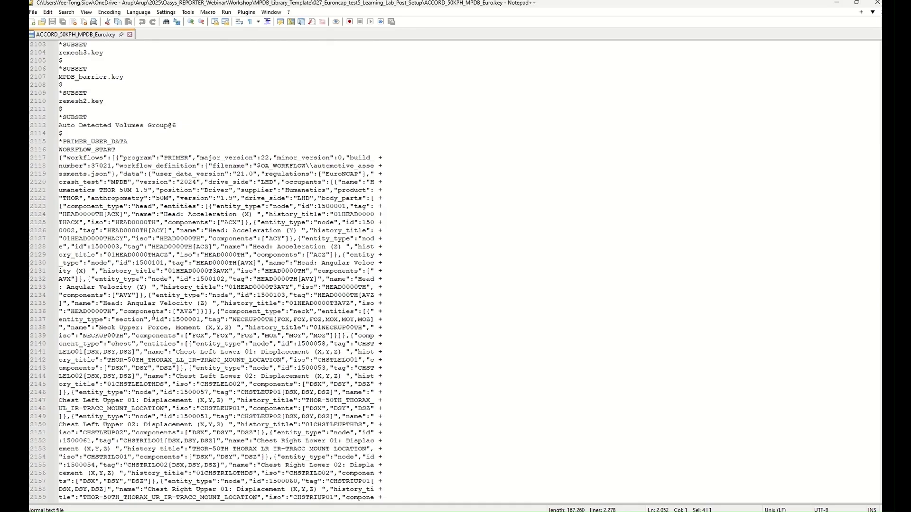
scroll(152, 315, down, 2)
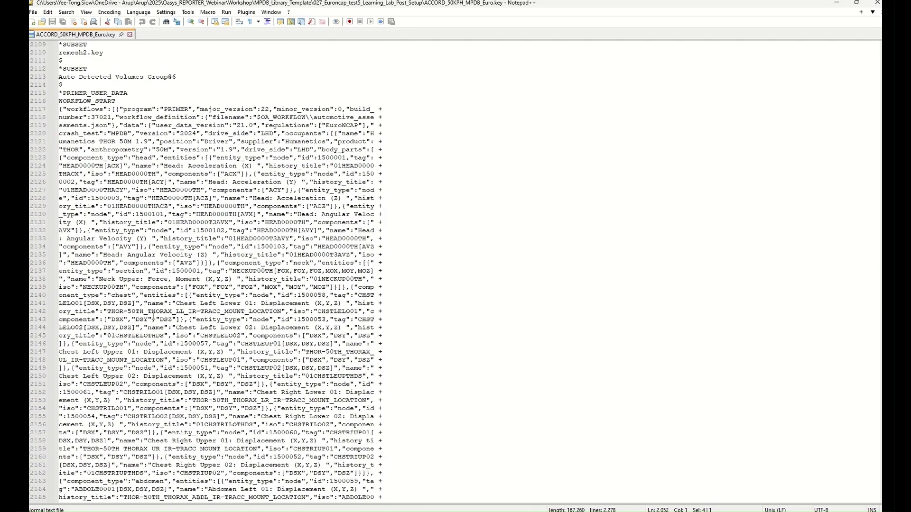
Examine the *PRIMER_USER_DATA block from WORKFLOW_START to WORKFLOW_END, covering the occupant and structure entities
scroll(153, 315, down, 20)
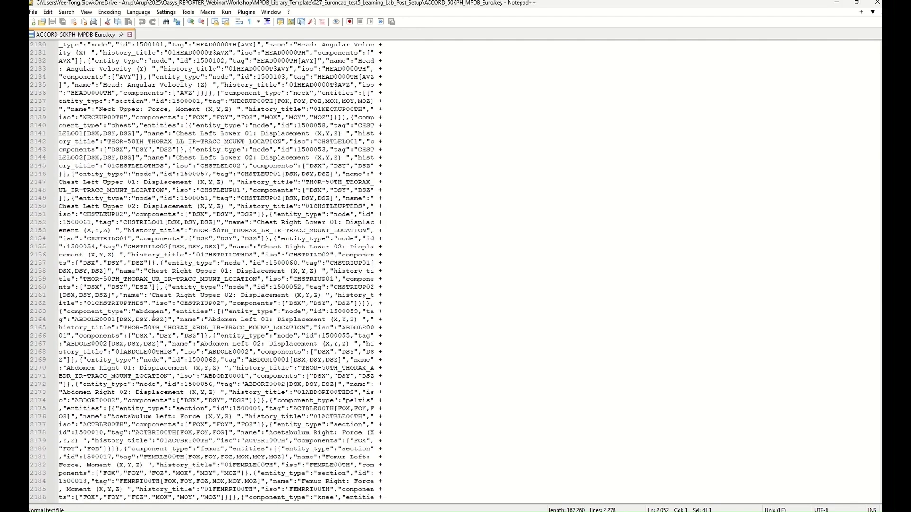
scroll(153, 316, up, 20)
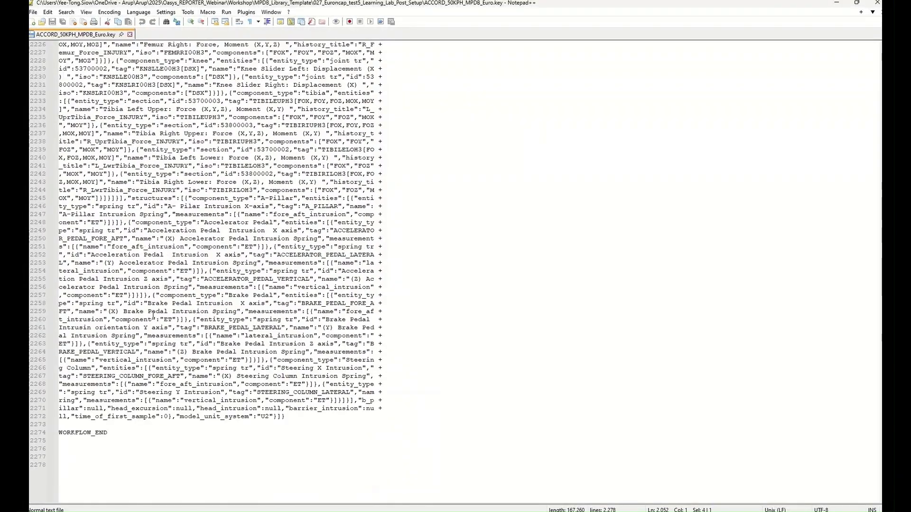
scroll(153, 315, down, 6)
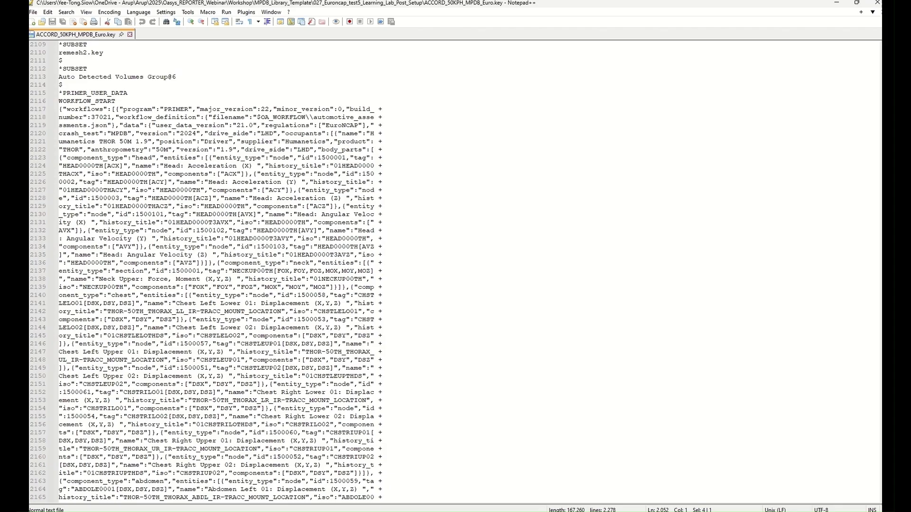
Switch to REPORTER and review the Euro NCAP MPDB summary, Knee, Femur and Pelvis, and Lower Leg, Foot and Ankle assessment pages
key(alt+Tab)
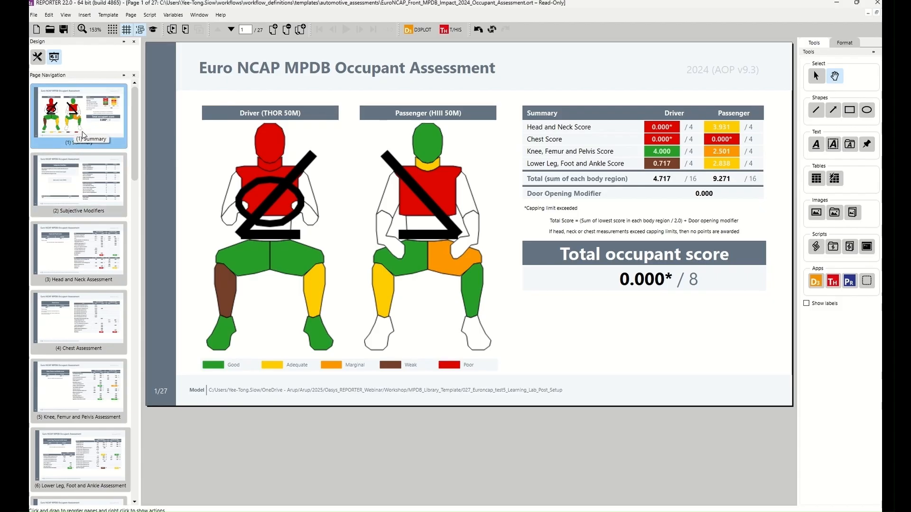
scroll(76, 200, down, 1)
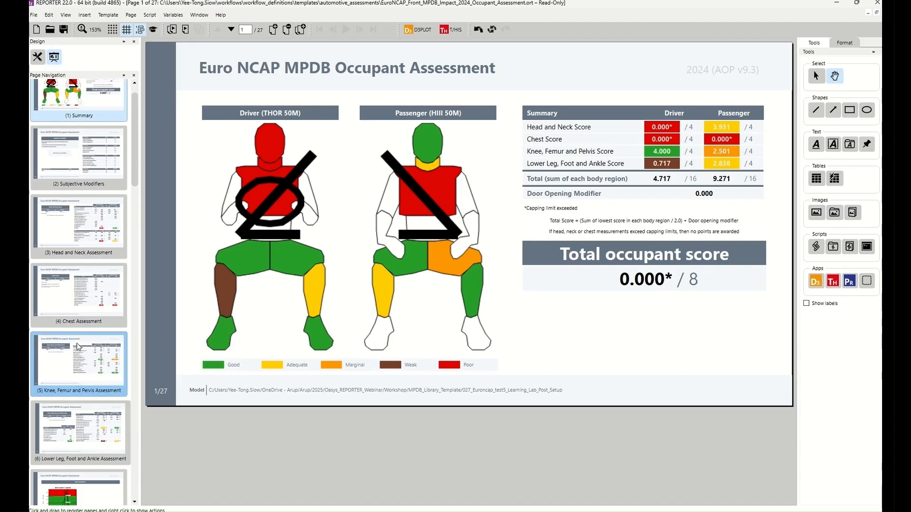
click(79, 360)
scroll(80, 363, down, 2)
click(79, 363)
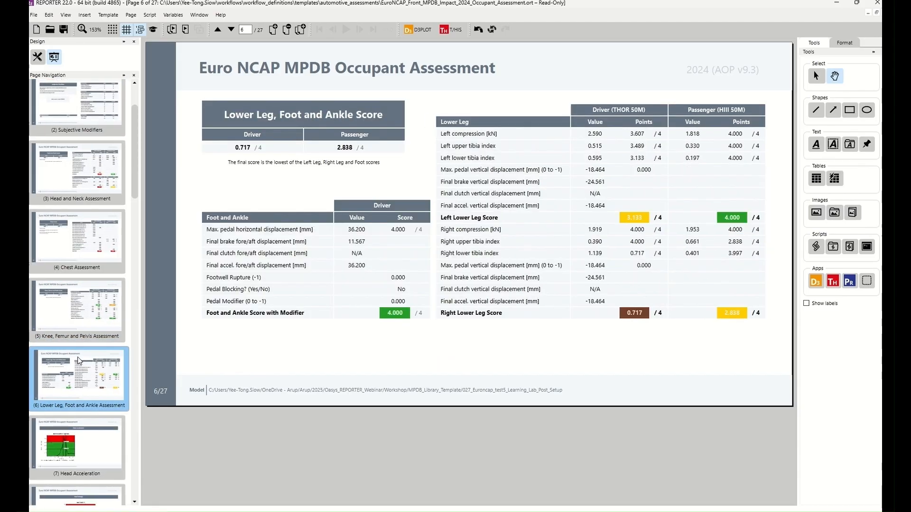
Review the report's Head Acceleration, Head Damage and first Steering Column Intrusion graph pages
scroll(82, 351, down, 2)
click(84, 335)
scroll(85, 335, down, 2)
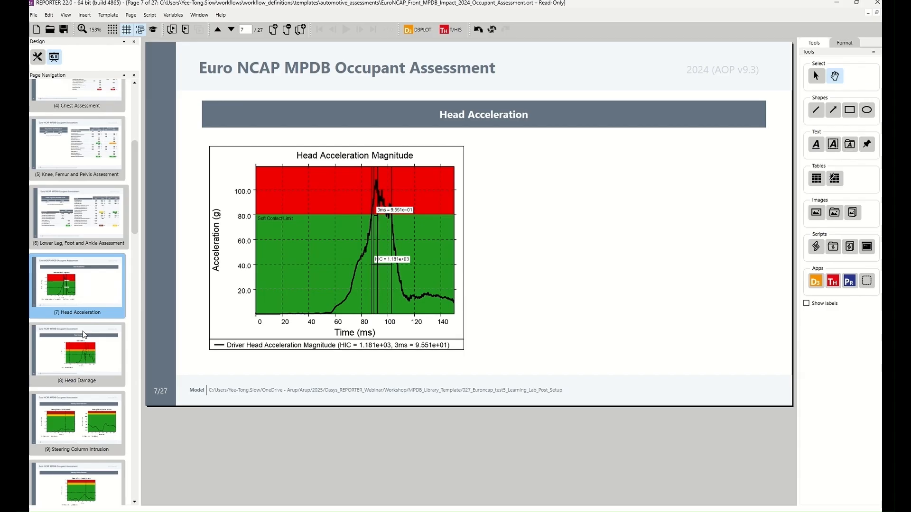
click(80, 350)
scroll(81, 350, down, 1)
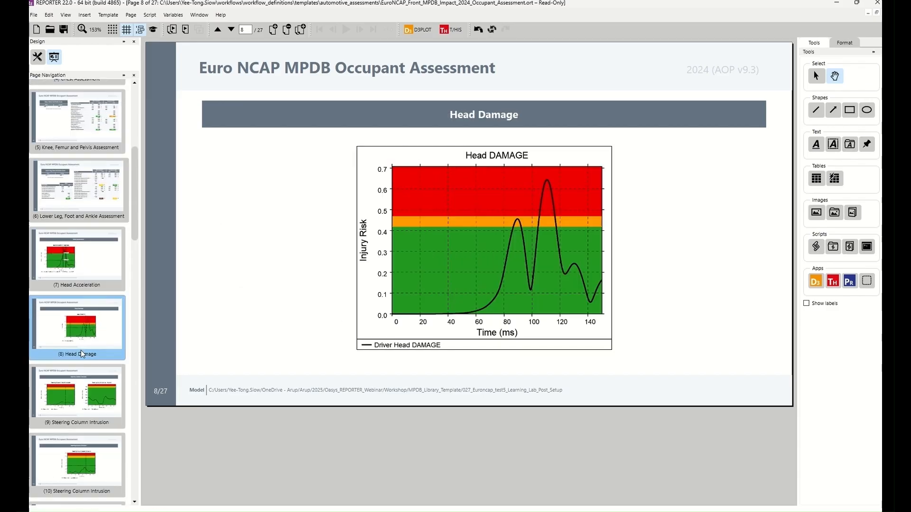
scroll(83, 348, down, 1)
click(82, 349)
scroll(83, 345, down, 3)
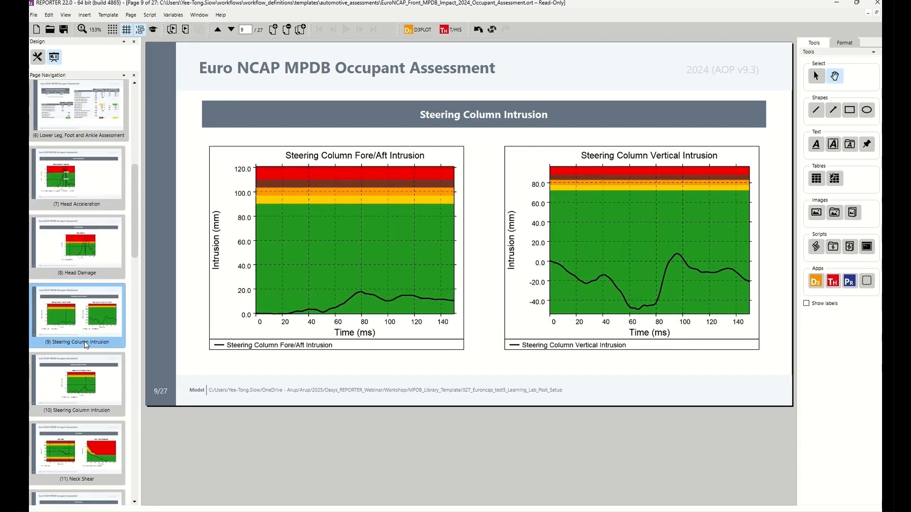
Review the second Steering Column Intrusion page and the Neck Shear, Neck Tension and Driver Abdomen Compression graph pages
click(84, 343)
scroll(84, 342, down, 3)
click(84, 343)
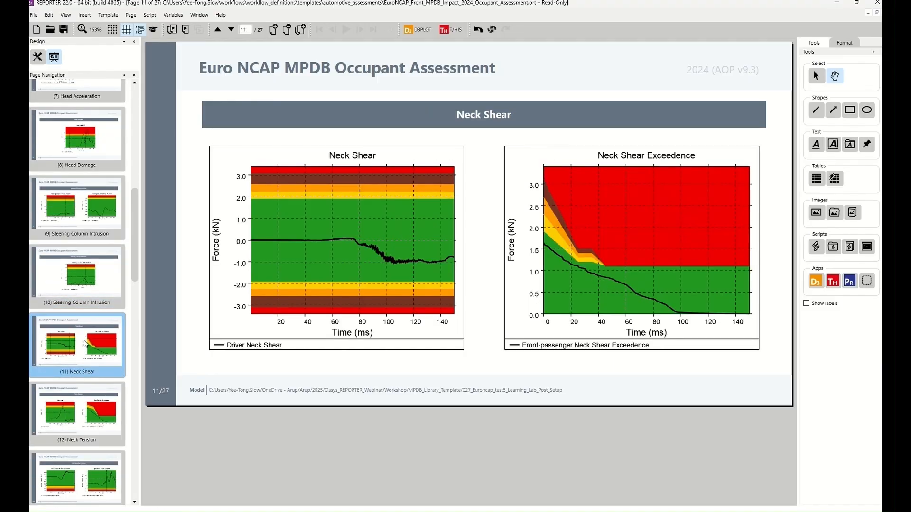
scroll(84, 343, down, 1)
click(86, 338)
scroll(90, 331, down, 4)
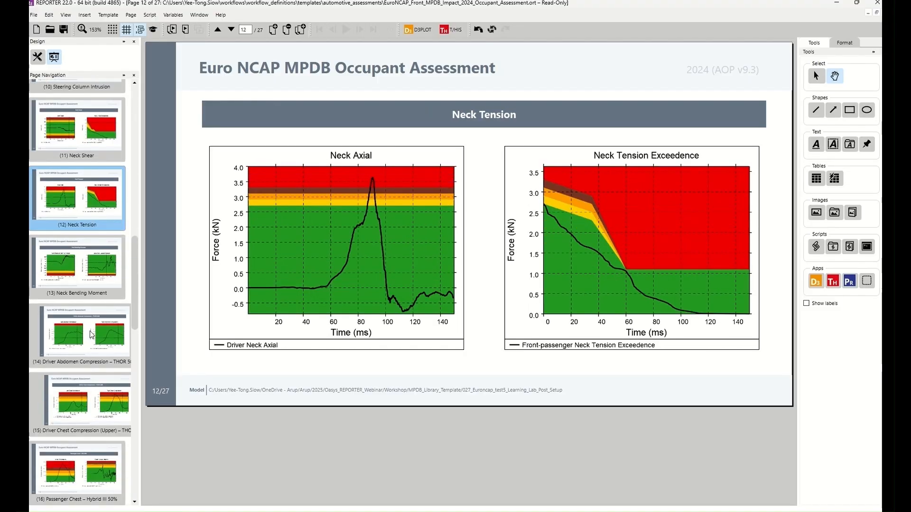
click(89, 332)
Examine the files in the EuroNCAP_Front_MPDB_Impact_2024_Occupant_Assessment output folder in File Explorer, and return to the report in REPORTER
key(alt+Tab)
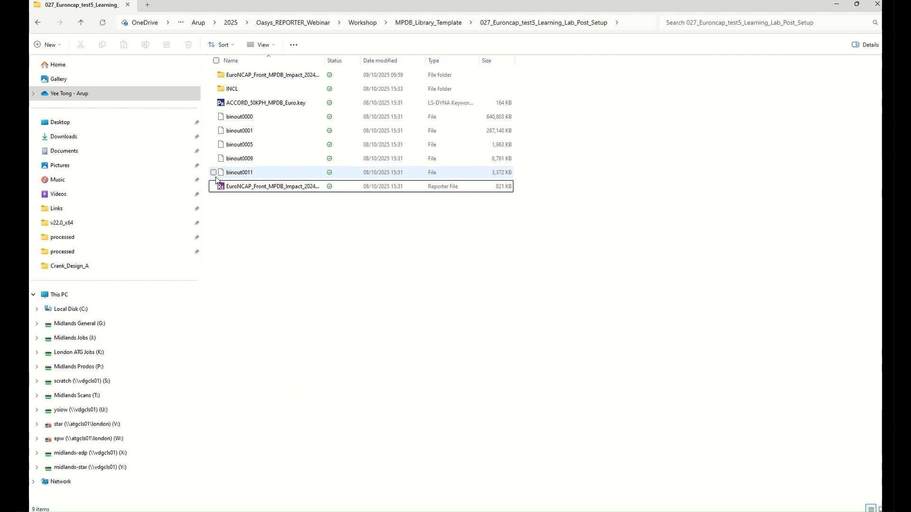
double_click(299, 74)
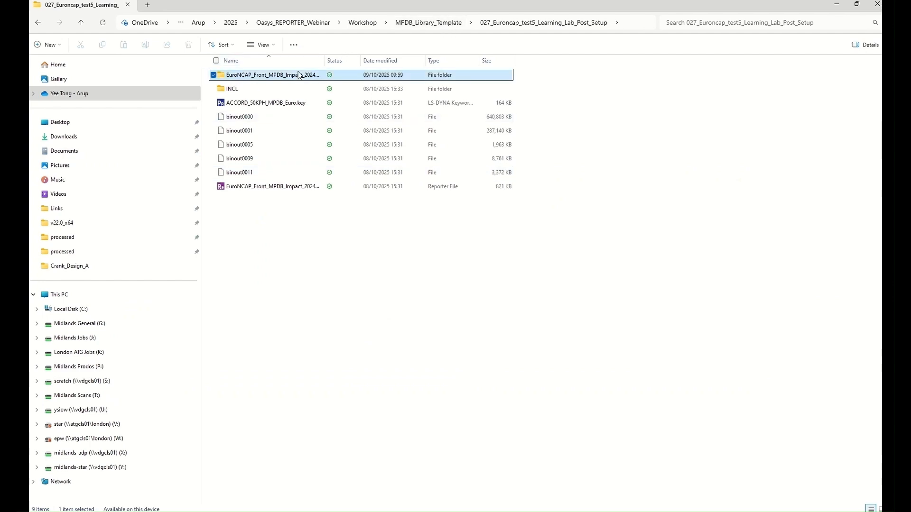
drag(325, 60, 506, 60)
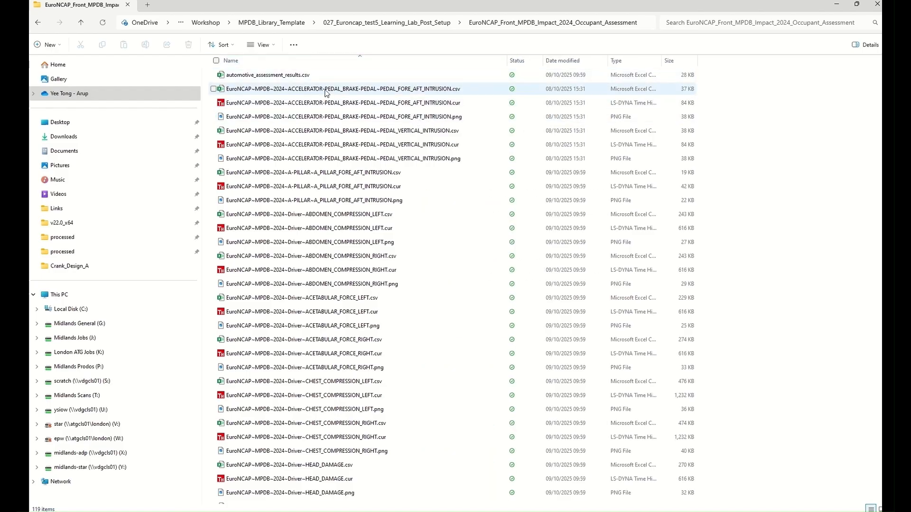
scroll(321, 125, down, 5)
scroll(327, 133, down, 12)
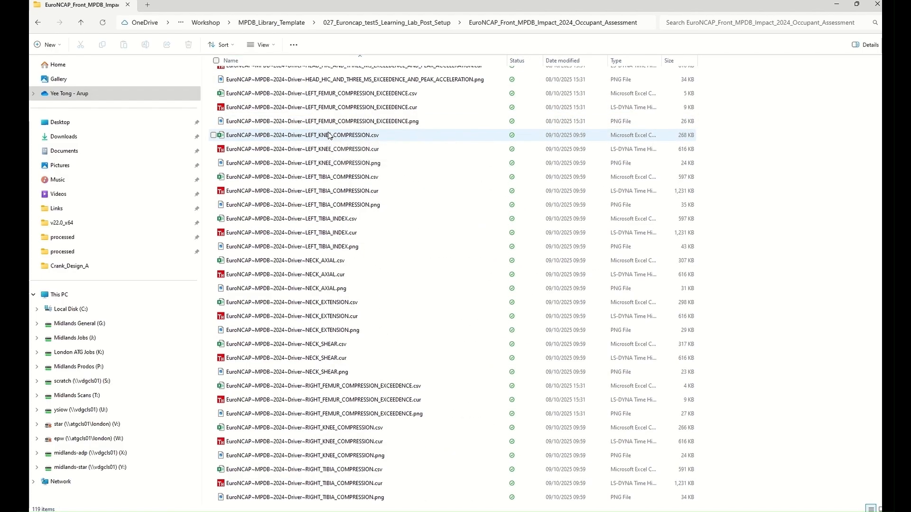
scroll(331, 135, down, 10)
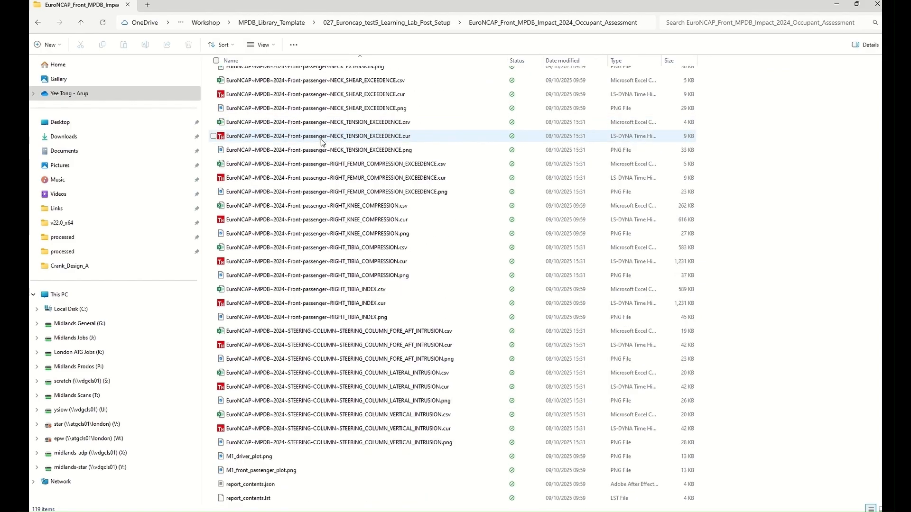
scroll(322, 142, down, 1)
click(360, 23)
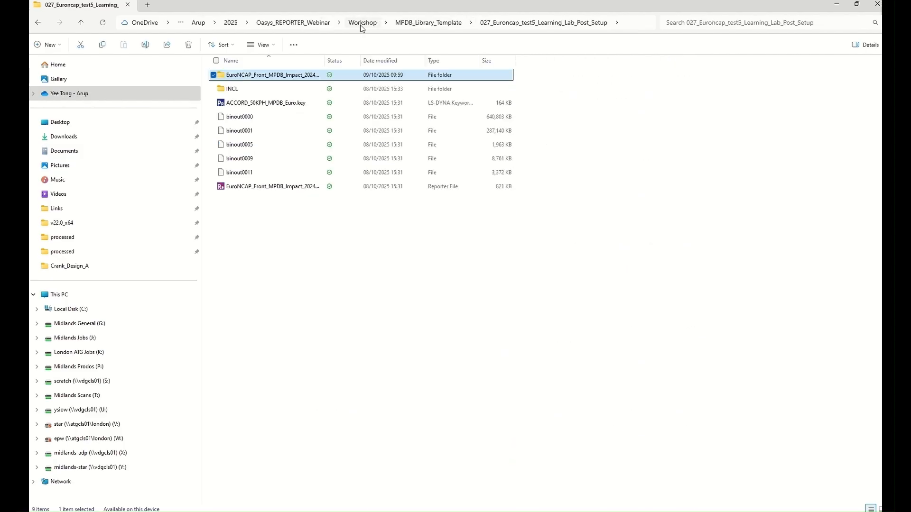
click(837, 4)
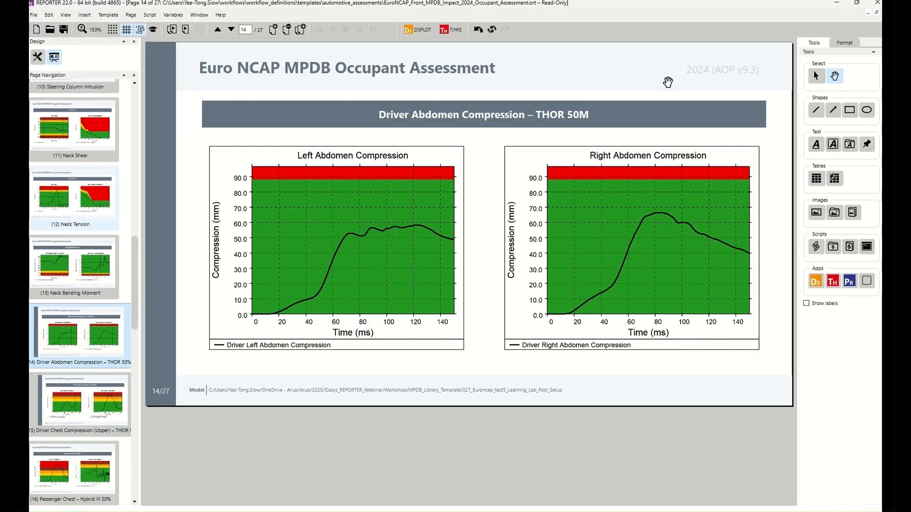